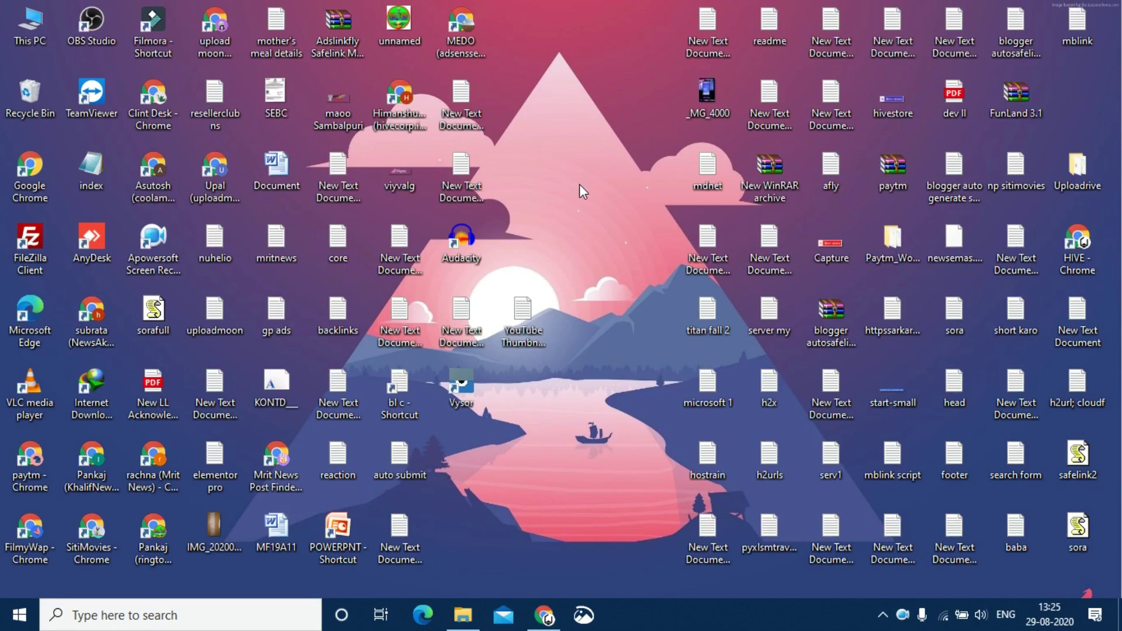
click(580, 179)
right_click(555, 153)
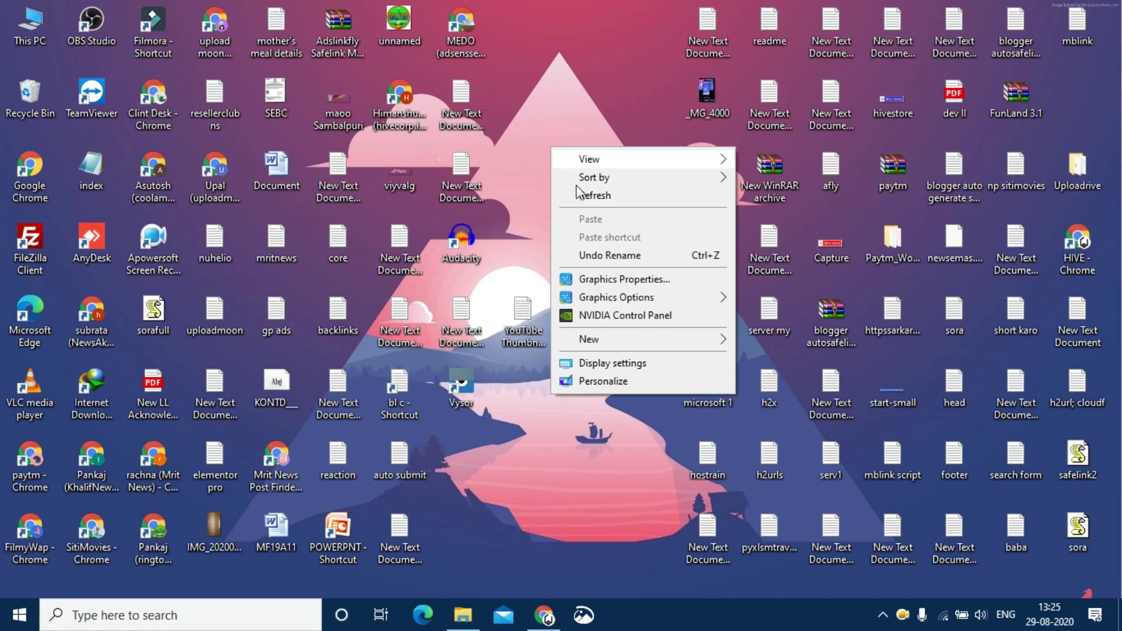
click(584, 196)
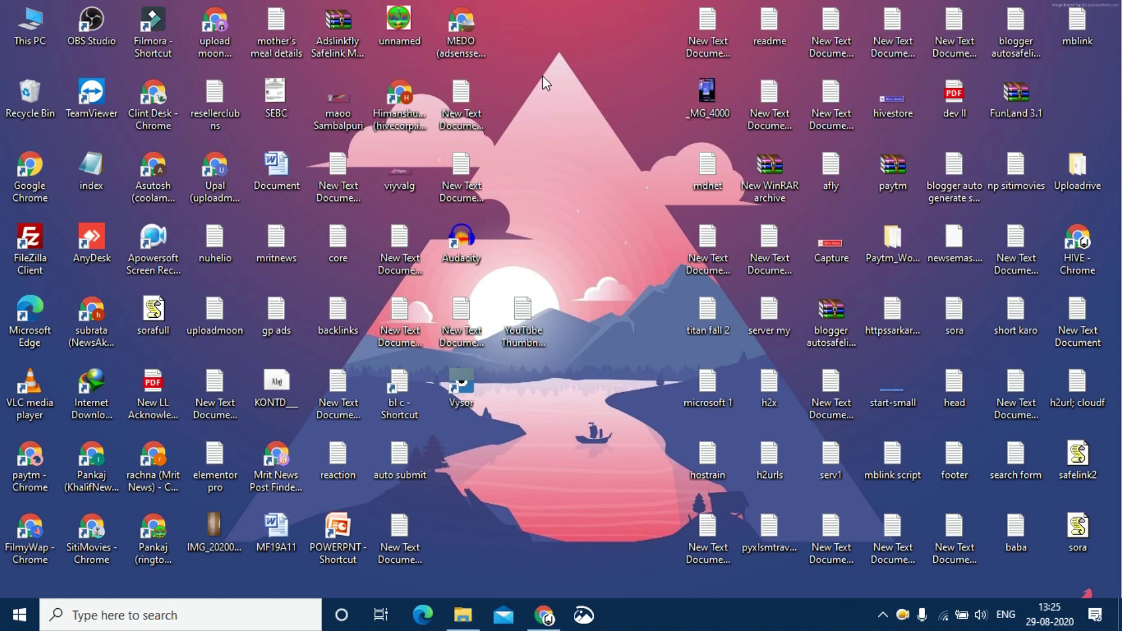
drag(572, 69, 595, 170)
drag(516, 35, 601, 93)
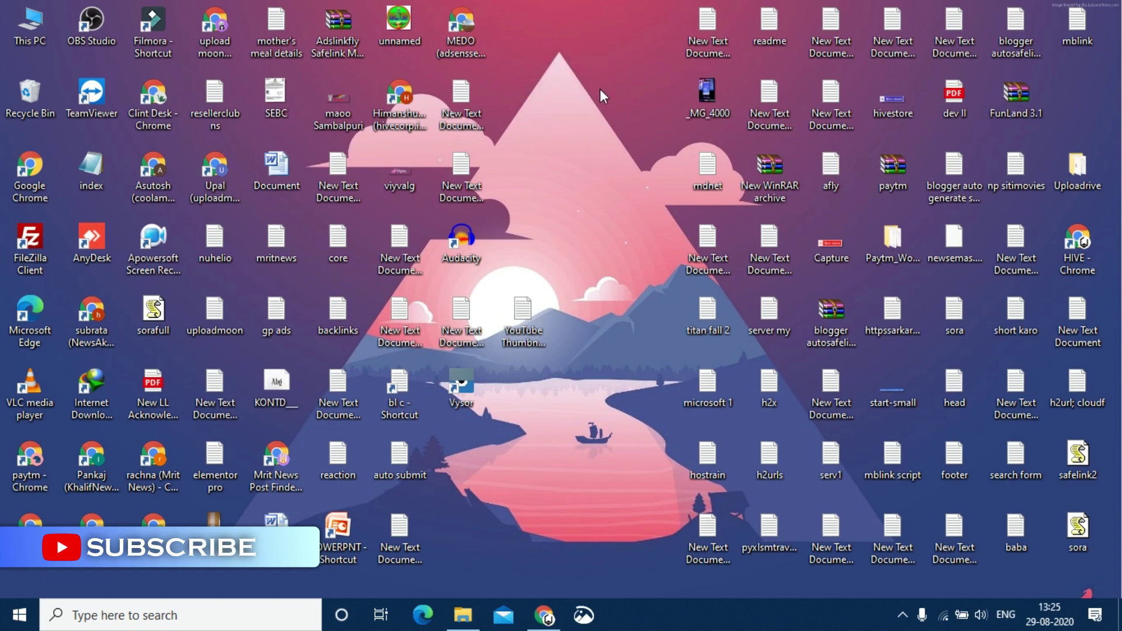
drag(505, 29, 615, 144)
right_click(588, 85)
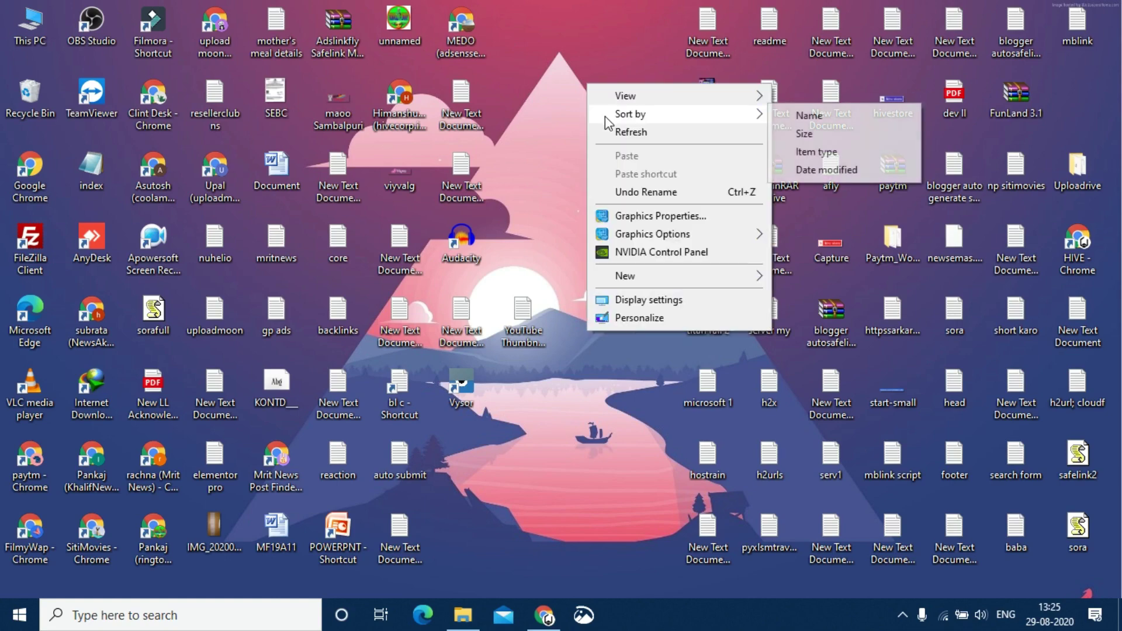
click(609, 130)
Step: Switch to Chrome and reload the Youtube Thumbnail Downloader page
click(543, 615)
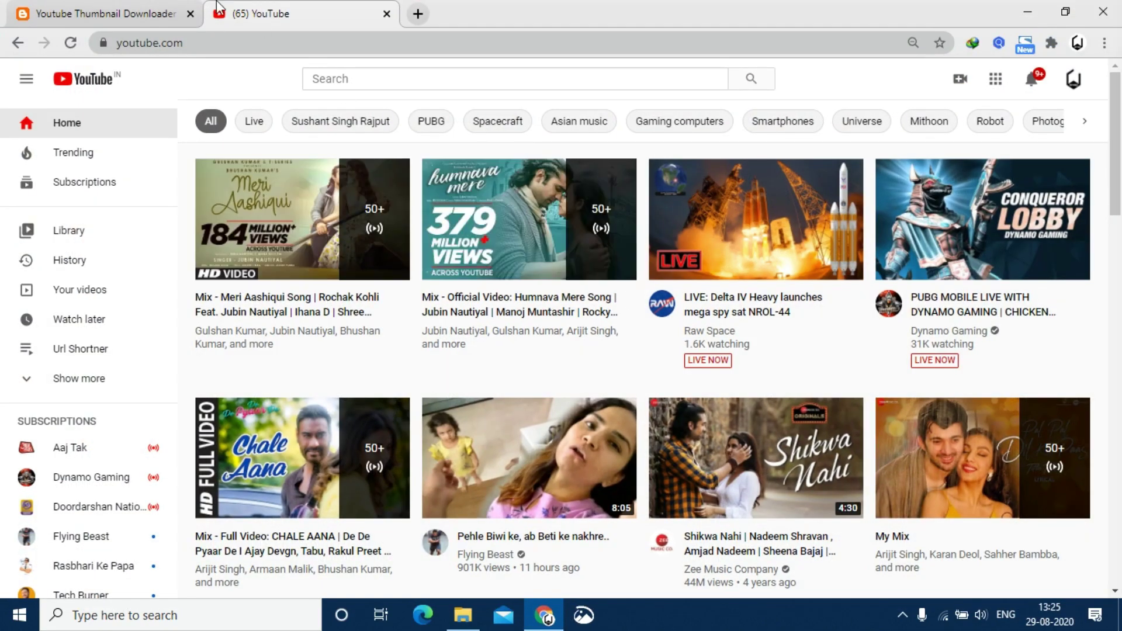
click(71, 7)
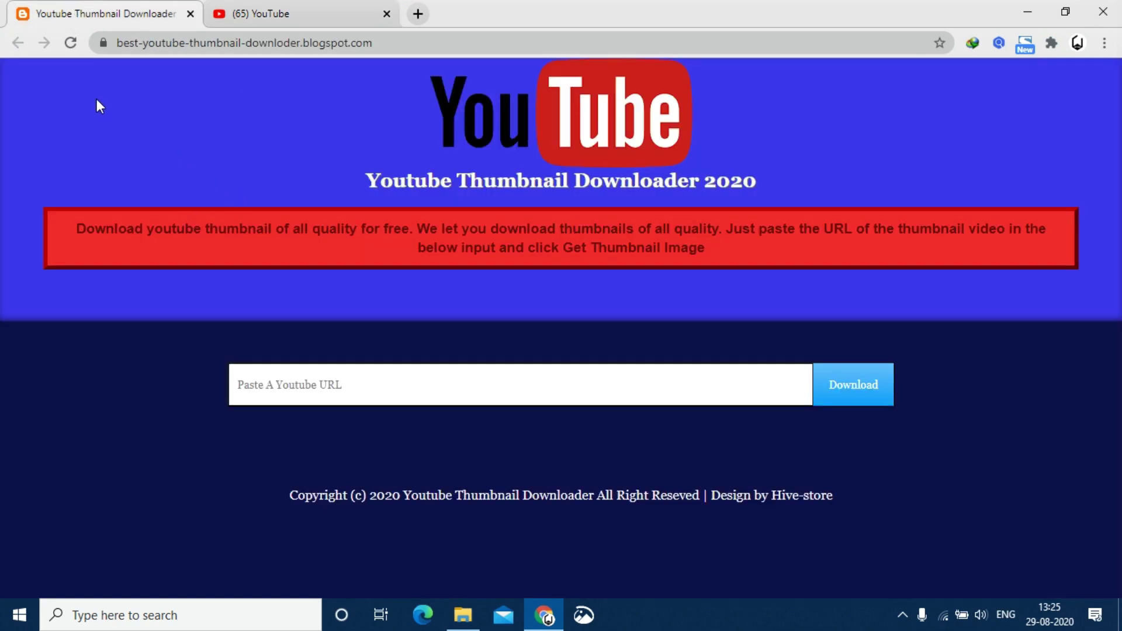
click(71, 43)
Step: Copy the URL of the YouTube video "Pehle Biwi ke, ab Beti ke nakhre.." from a new tab and close that tab
click(282, 11)
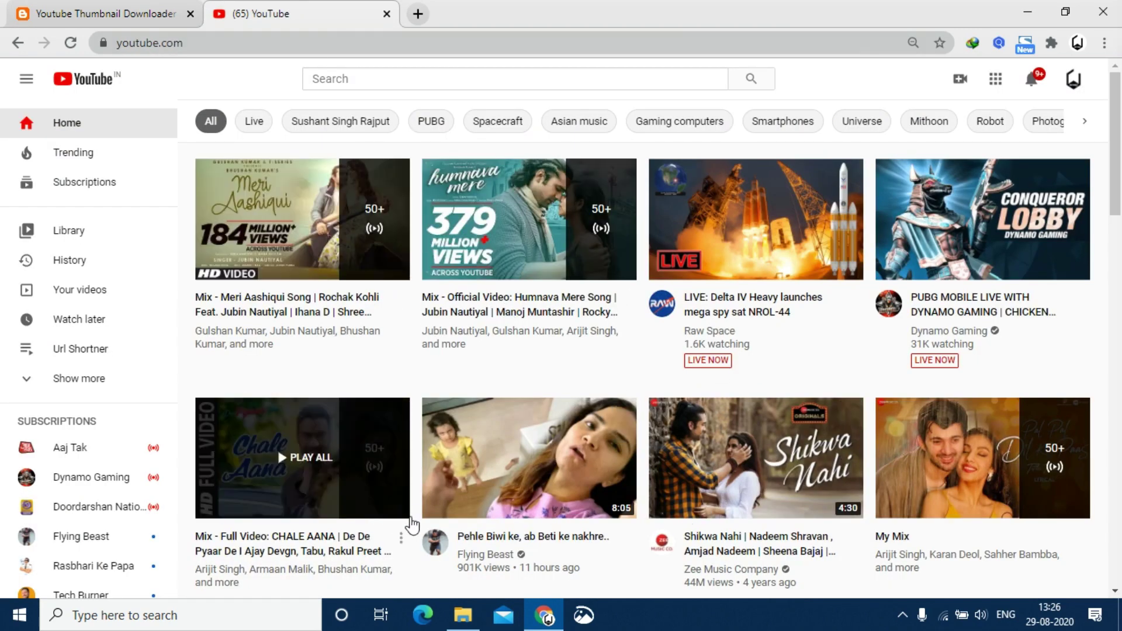
right_click(517, 544)
click(570, 445)
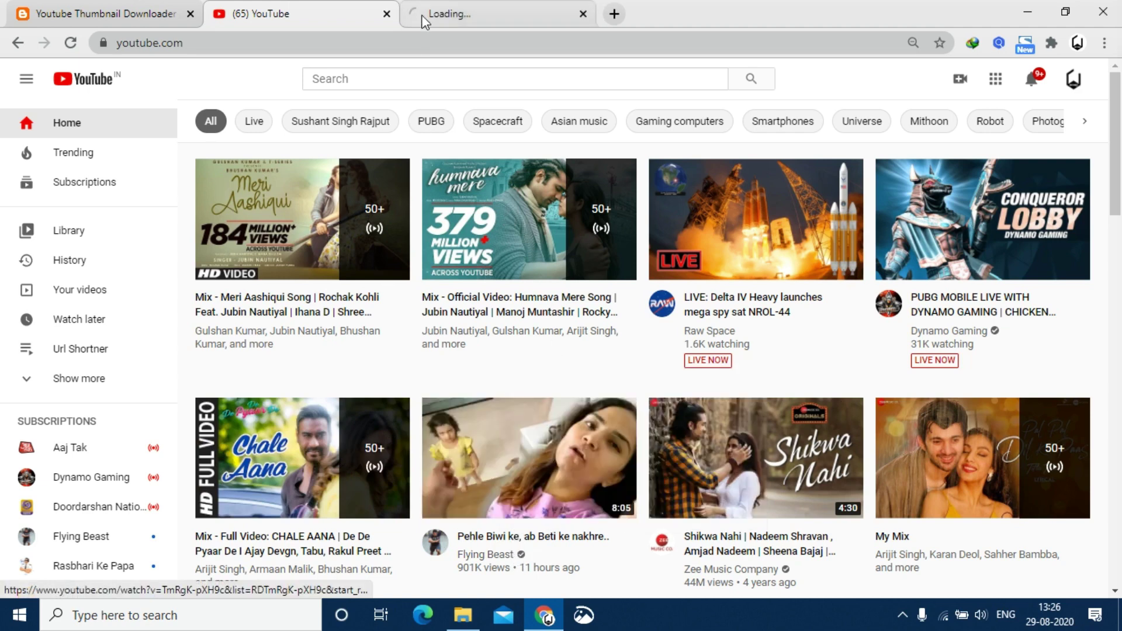
click(456, 18)
click(383, 43)
right_click(383, 45)
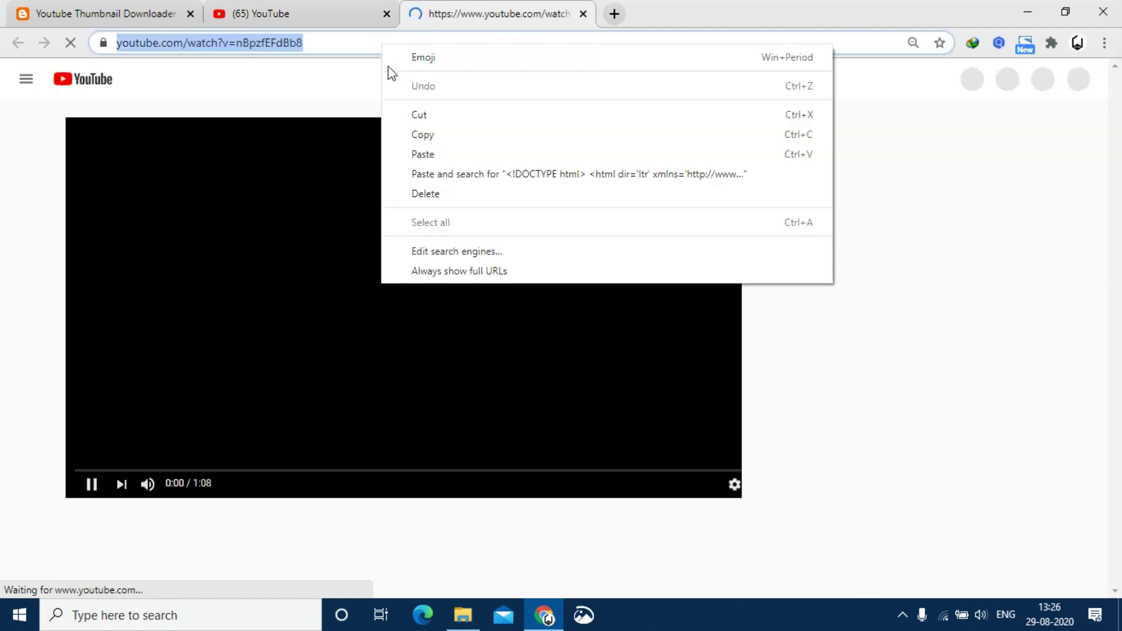
click(425, 135)
click(582, 14)
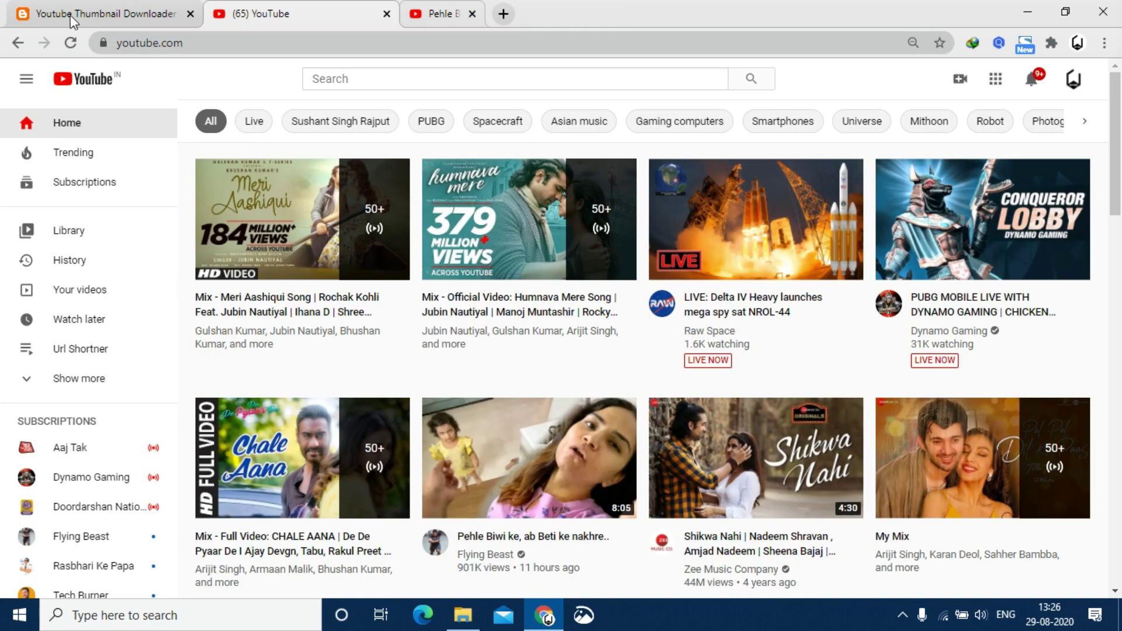
Step: Paste the copied video URL into the Youtube Thumbnail Downloader and generate its thumbnails
click(65, 14)
right_click(476, 388)
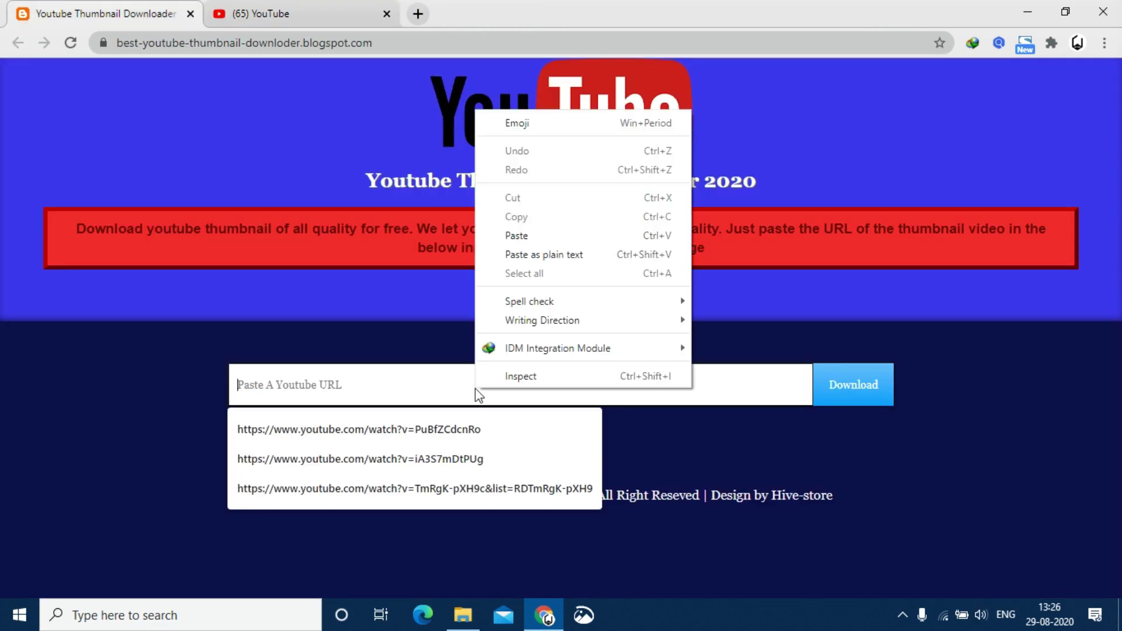
click(536, 239)
click(853, 385)
Step: Look through the generated thumbnails from the default size to the High Definition one, checking the image's download options
scroll(858, 391, down, 10)
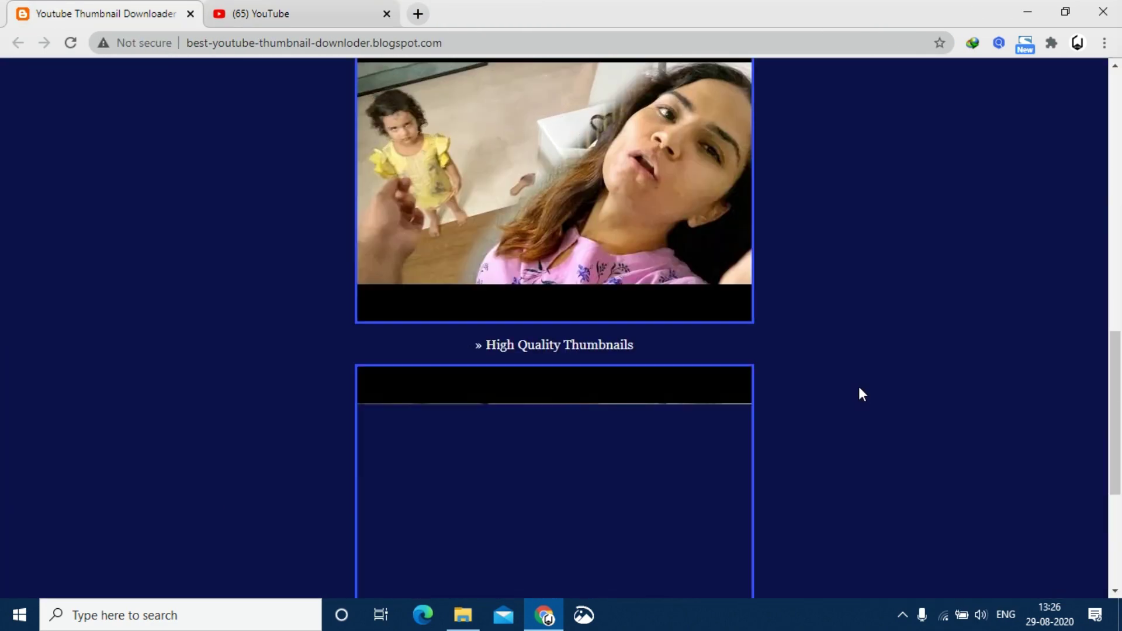
scroll(853, 395, up, 10)
scroll(853, 388, down, 12)
scroll(853, 386, up, 12)
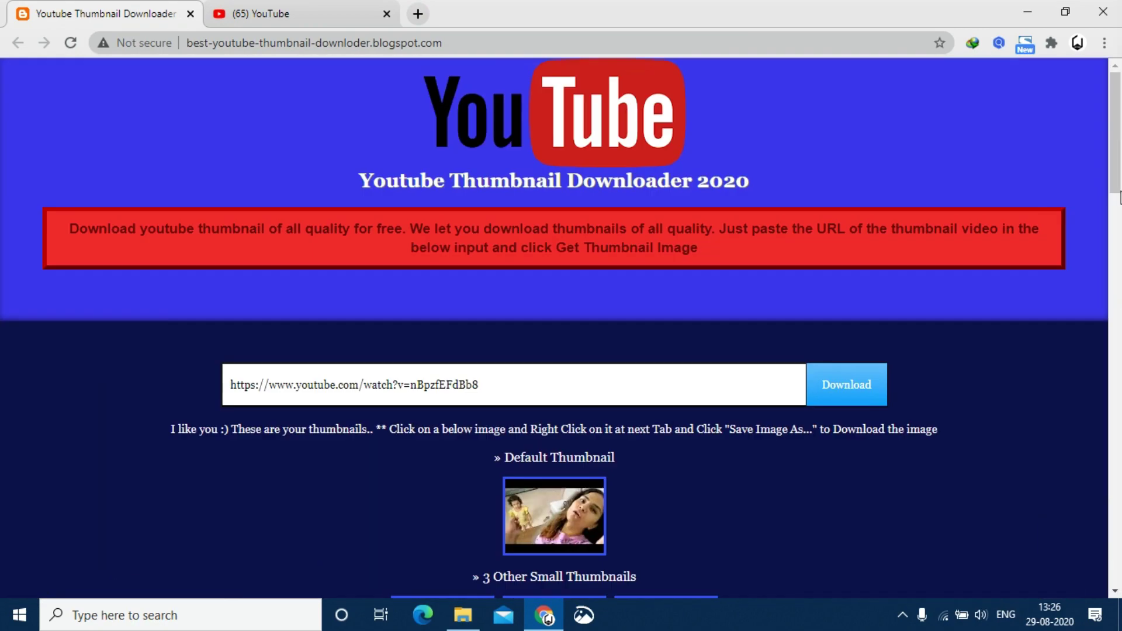
drag(1119, 198, 1085, 453)
right_click(509, 318)
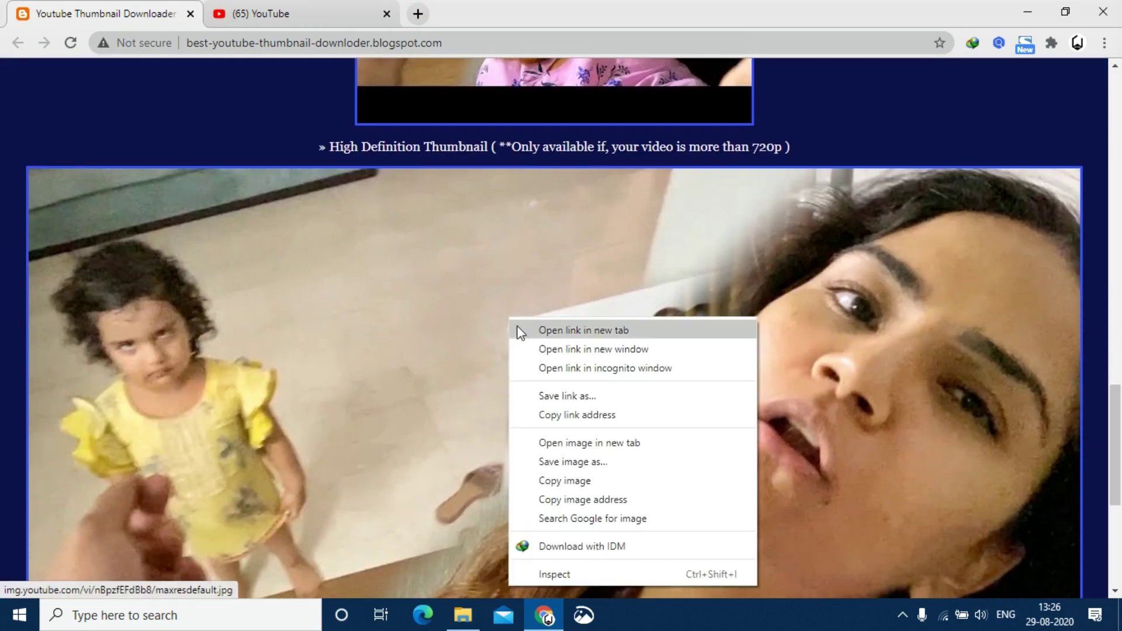
click(899, 99)
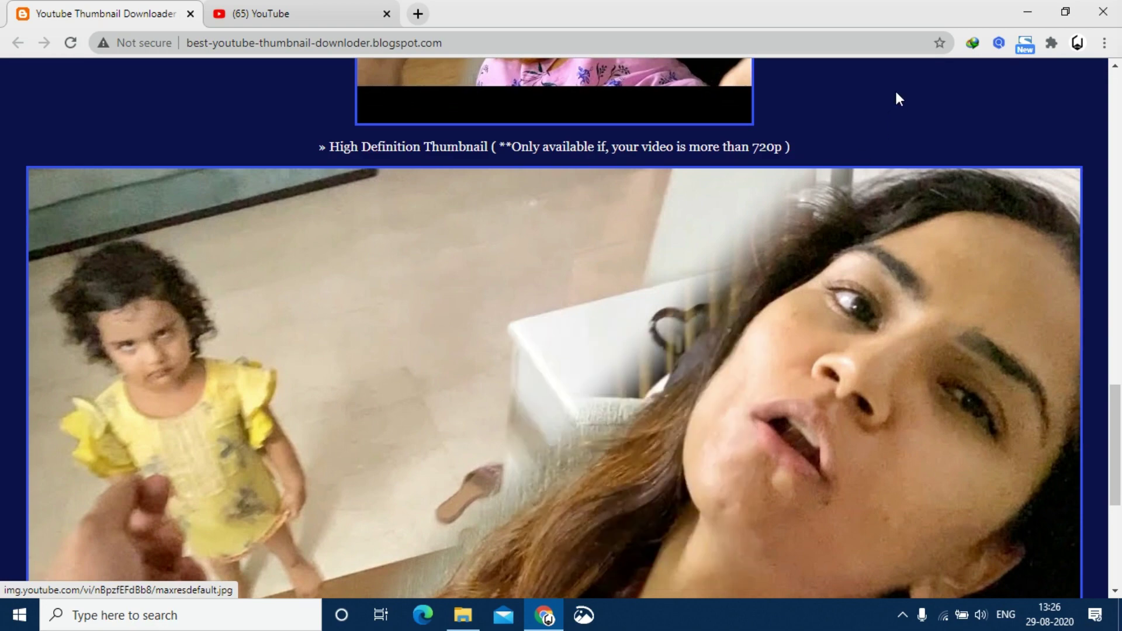
drag(1119, 380, 1097, 194)
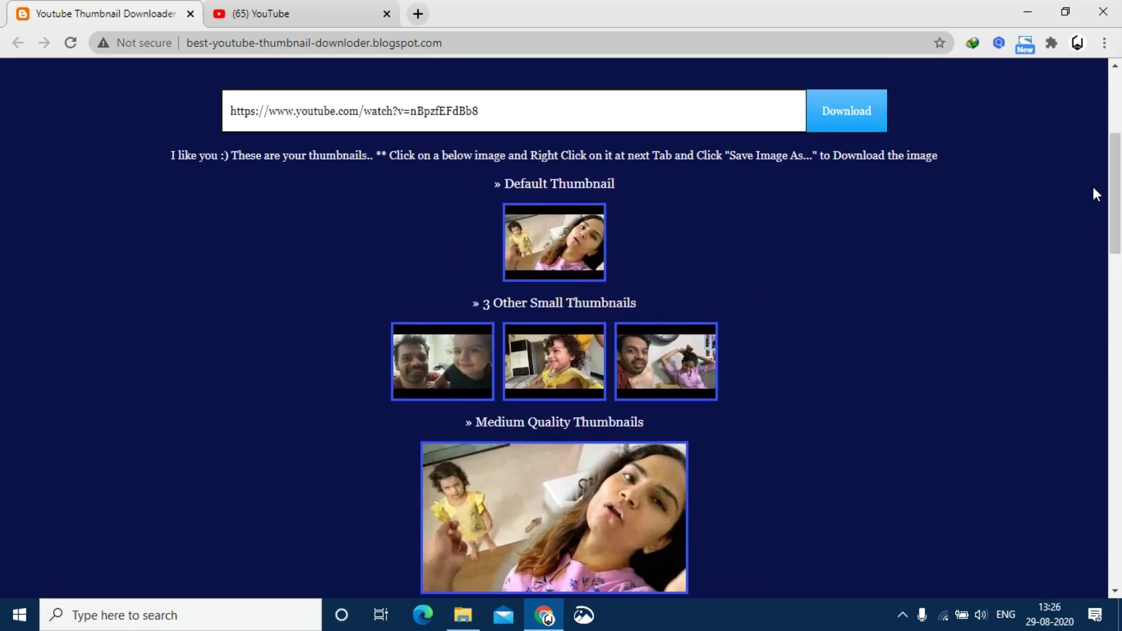
Step: Save the Medium Quality thumbnail as JPEG image mqdefault in Downloads and close its preview
right_click(472, 492)
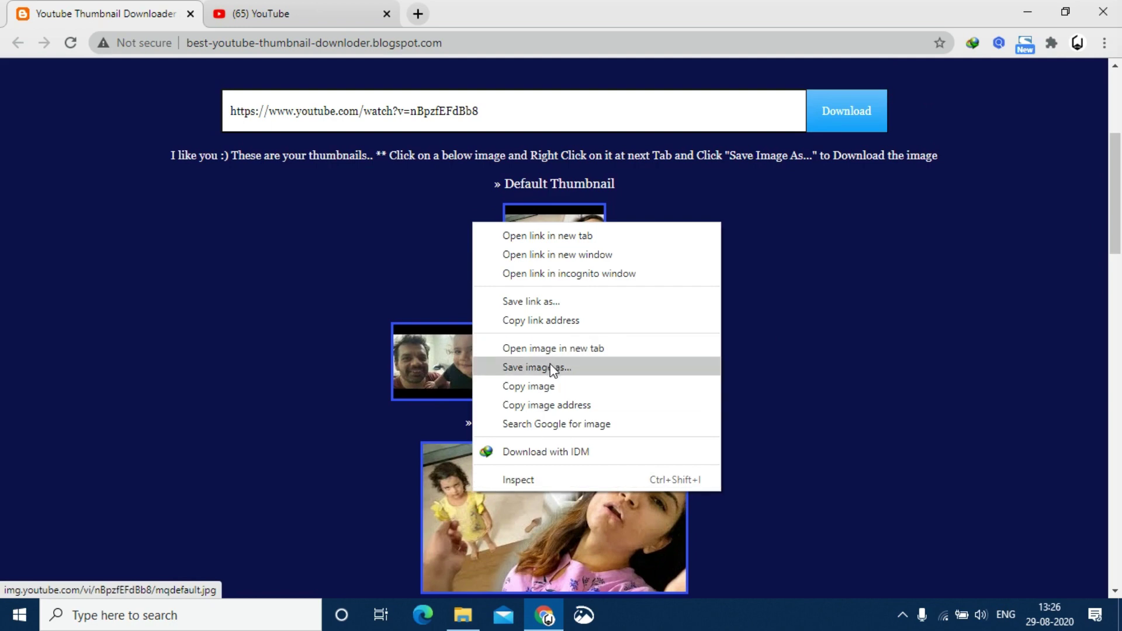
click(549, 365)
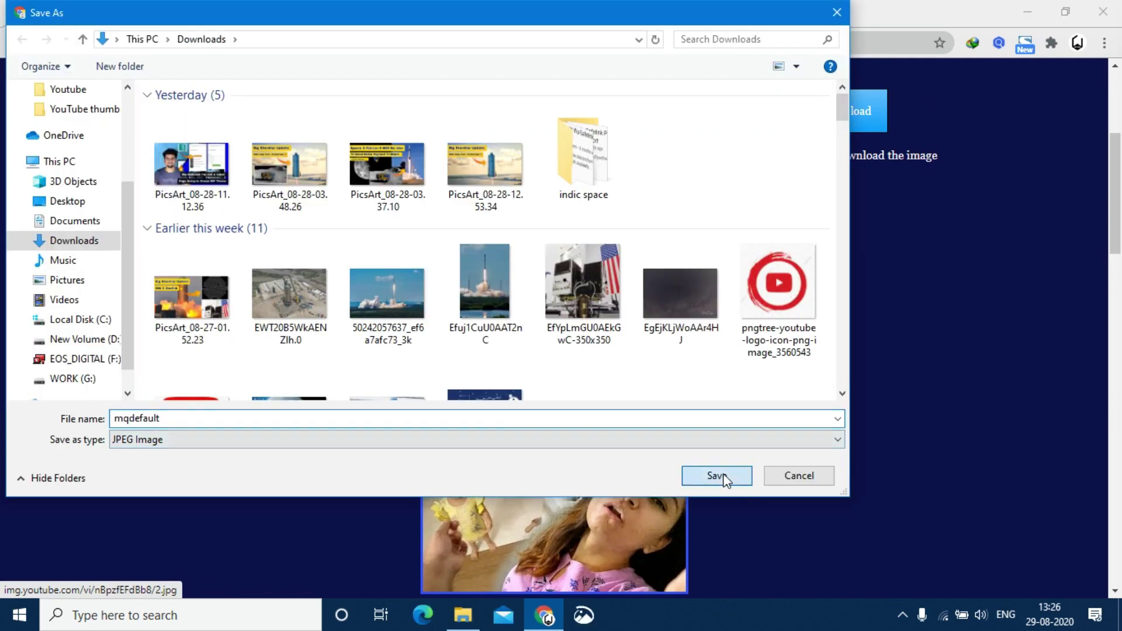
click(722, 475)
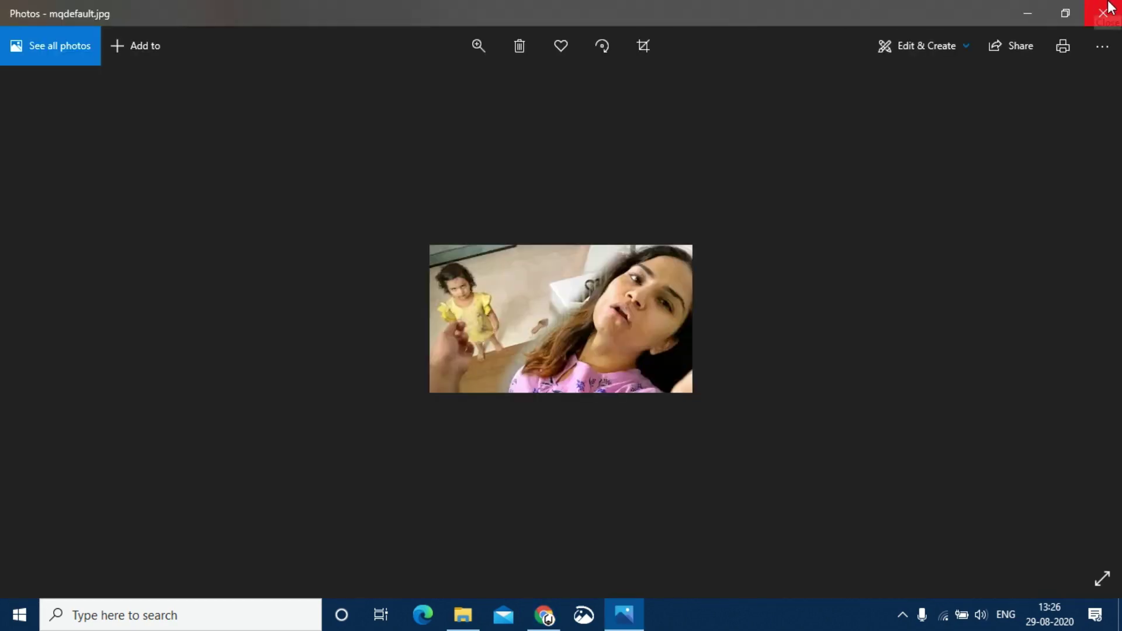
click(1107, 12)
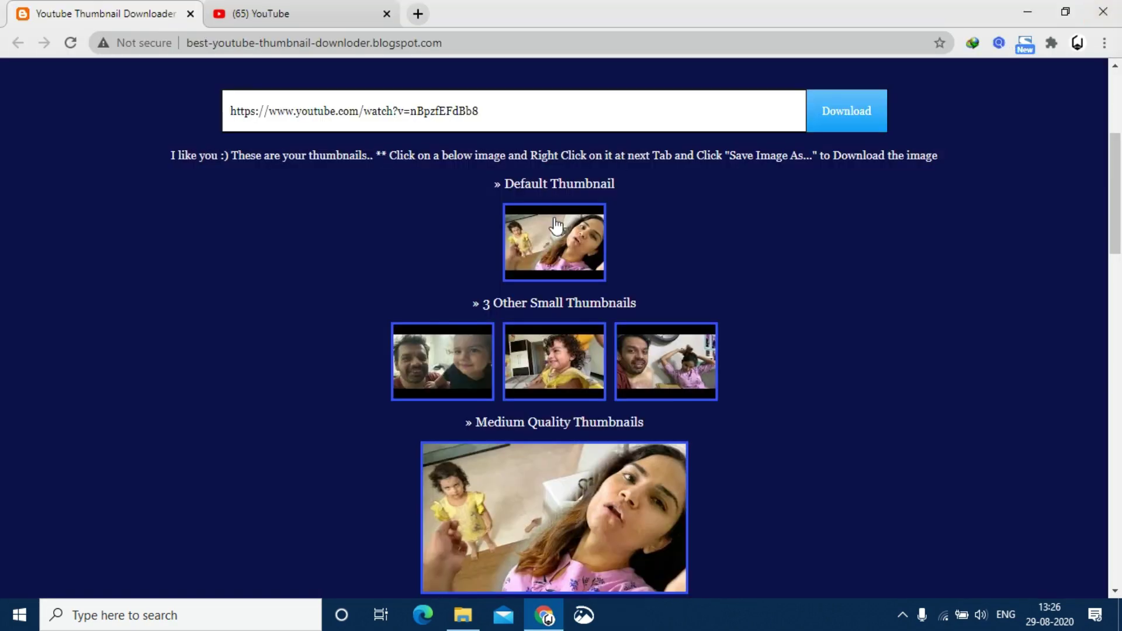
Step: Examine the downloader page's title, its red description box and the full list of thumbnails
scroll(1015, 377, down, 10)
scroll(744, 238, up, 10)
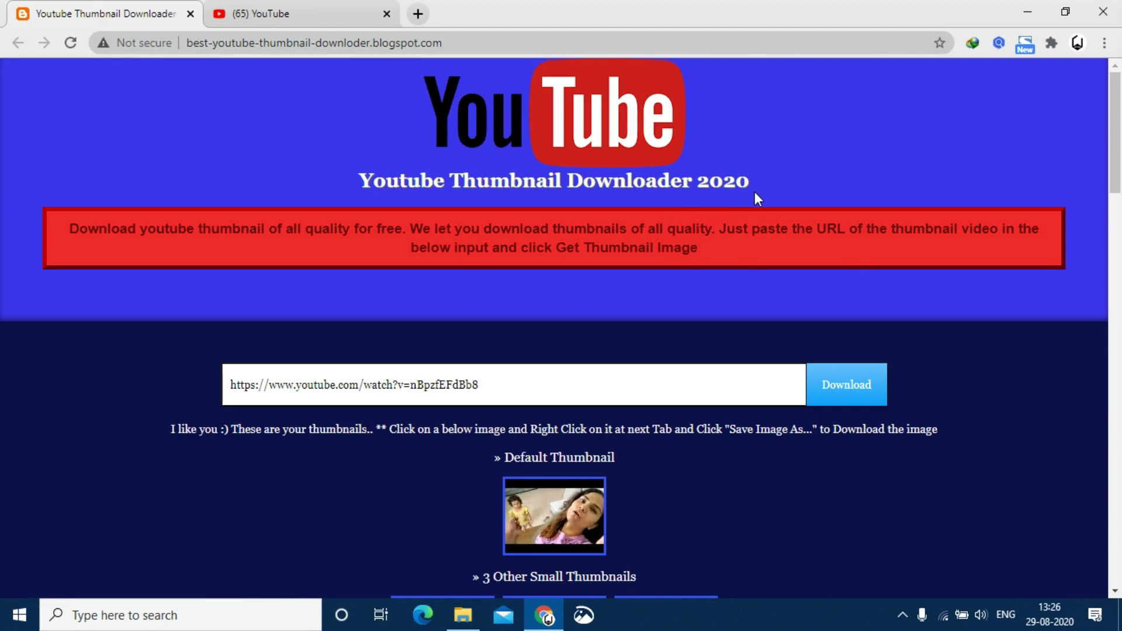
drag(765, 176, 254, 174)
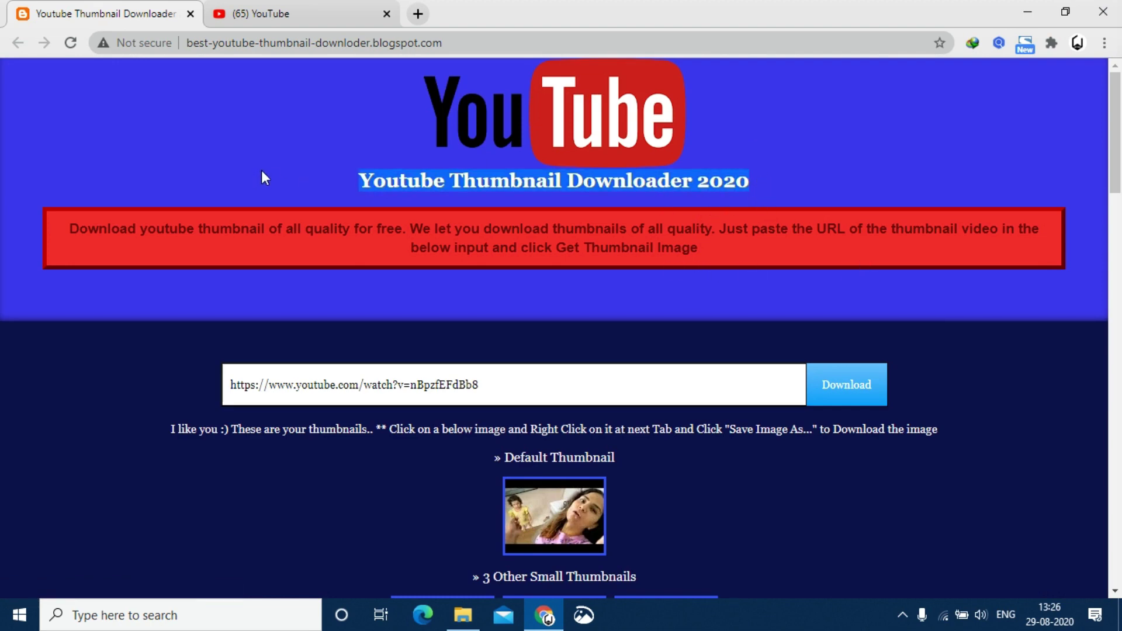
click(272, 190)
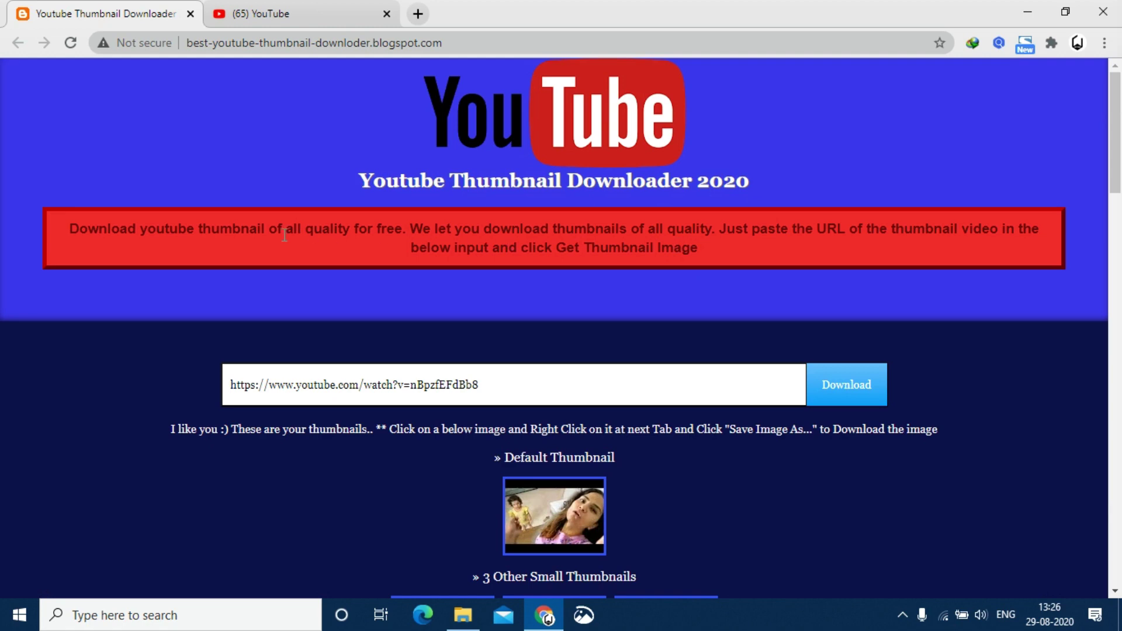
drag(69, 229, 774, 254)
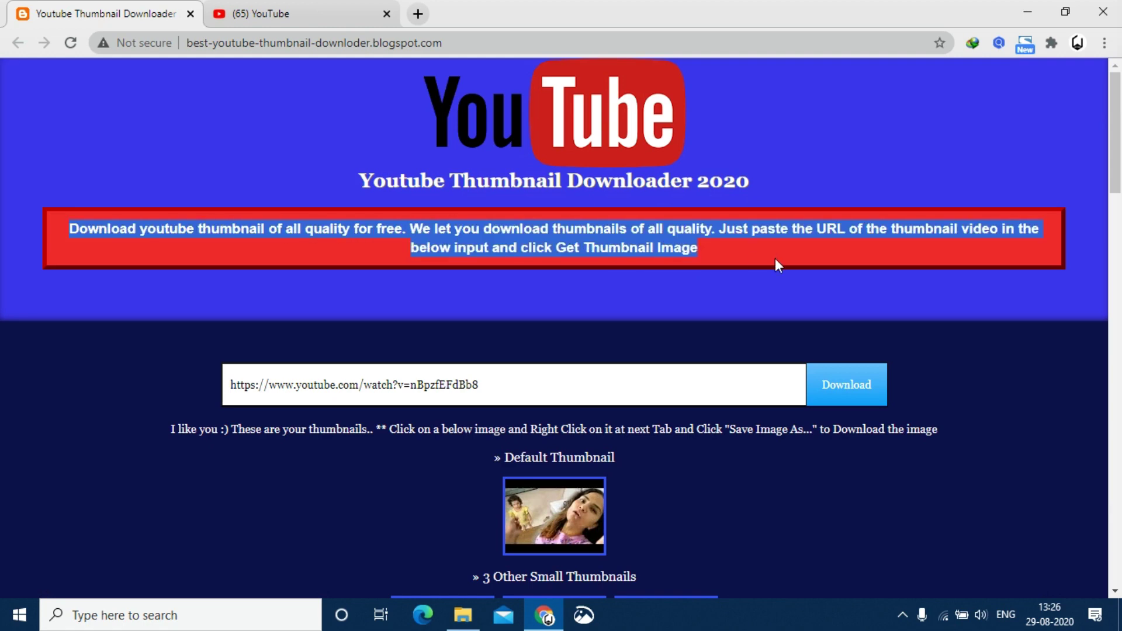
click(809, 318)
scroll(809, 317, down, 15)
scroll(969, 258, up, 15)
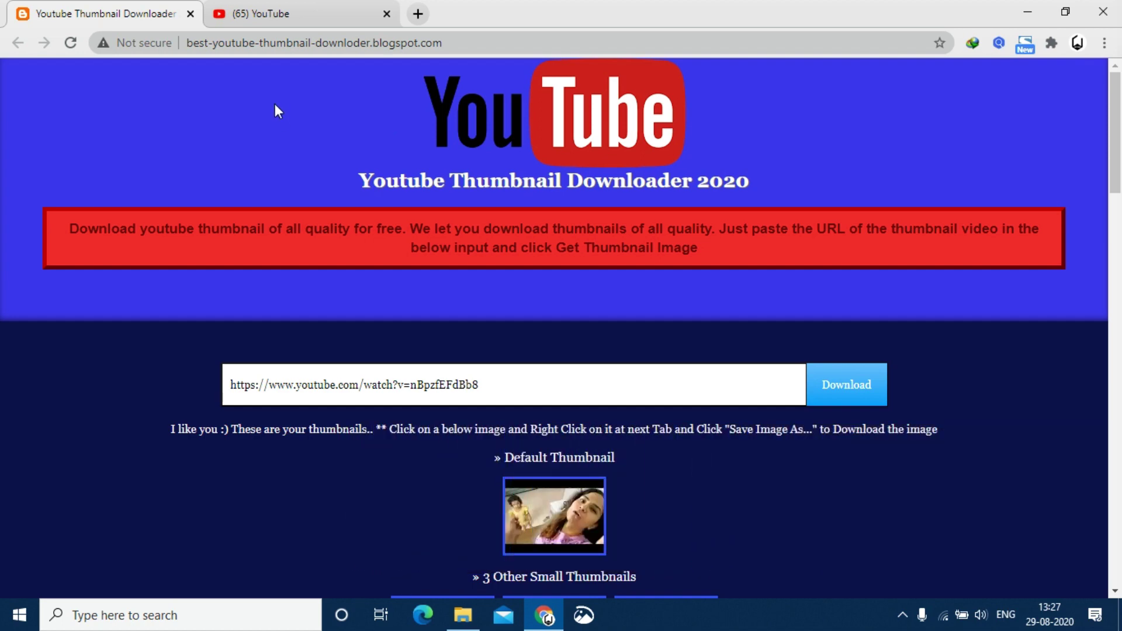
click(280, 12)
click(128, 11)
click(351, 12)
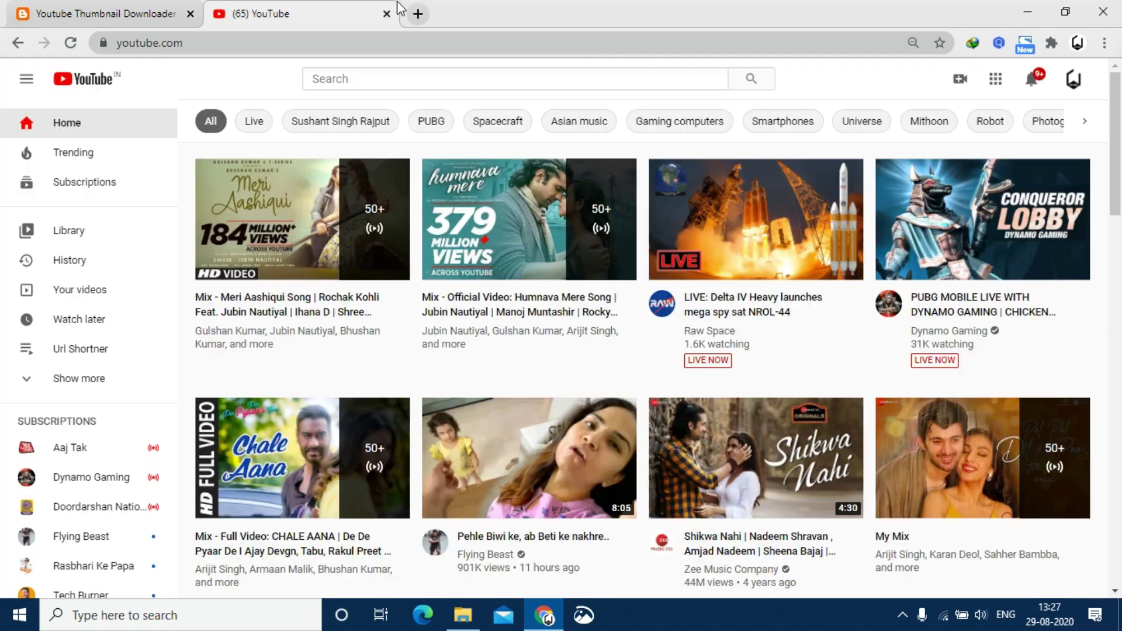
click(129, 8)
click(280, 10)
click(87, 11)
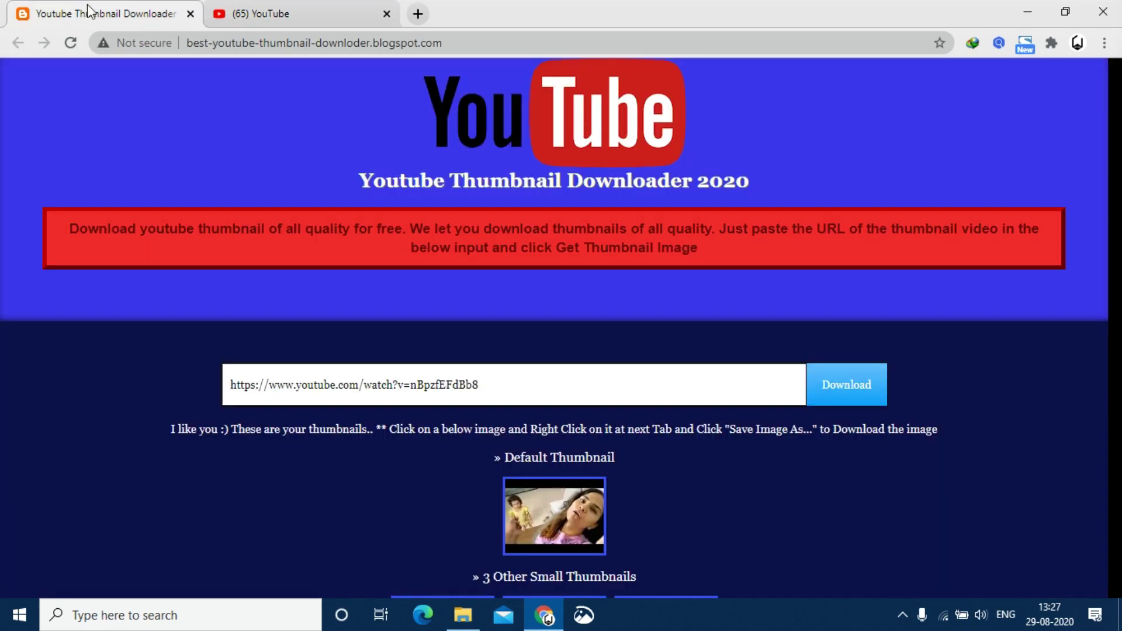
Step: Place the Youtube Thumbnail Downloader tab after the YouTube tab and open blogger.com in a new tab
drag(104, 6, 283, 12)
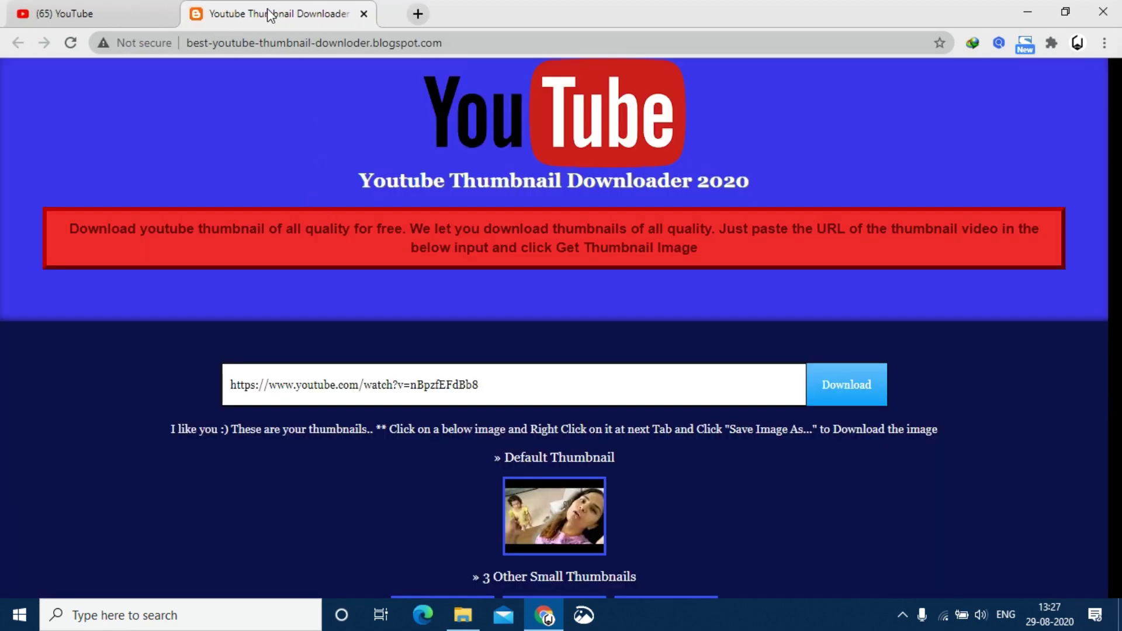
click(417, 14)
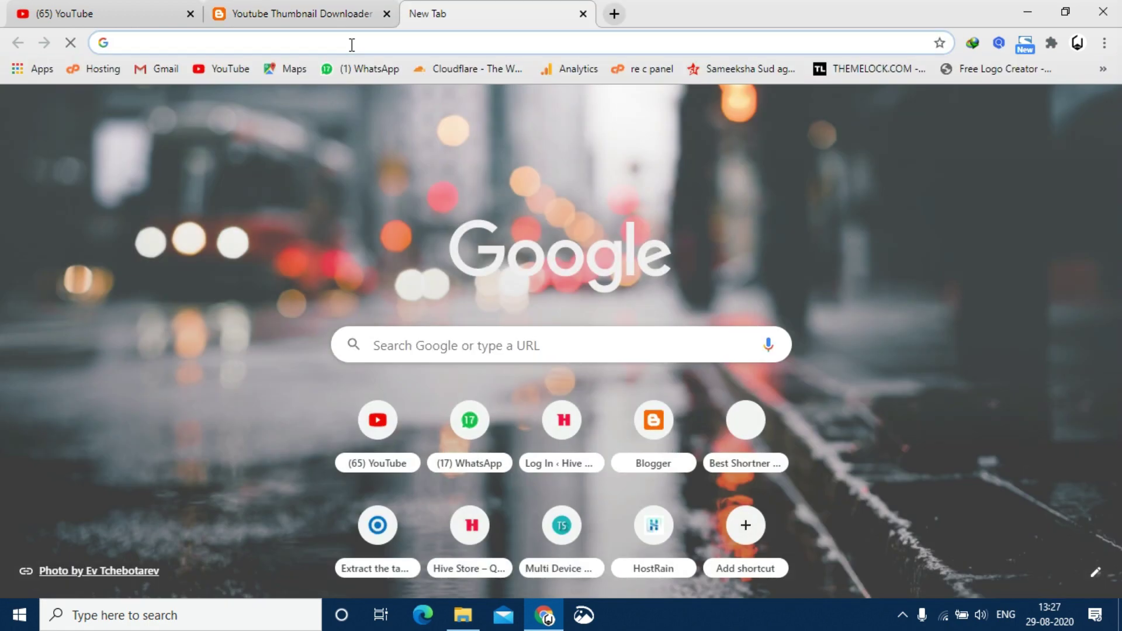
text(blogger.com)
key(Return)
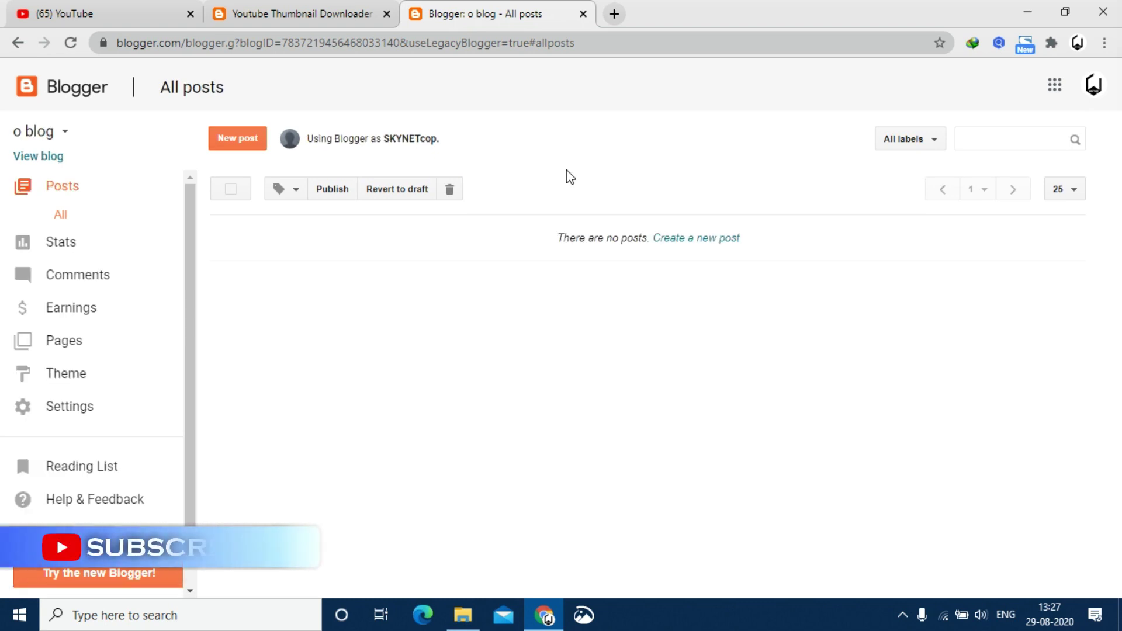
Step: Open the form for creating a new blog from Blogger's list of blogs
click(218, 142)
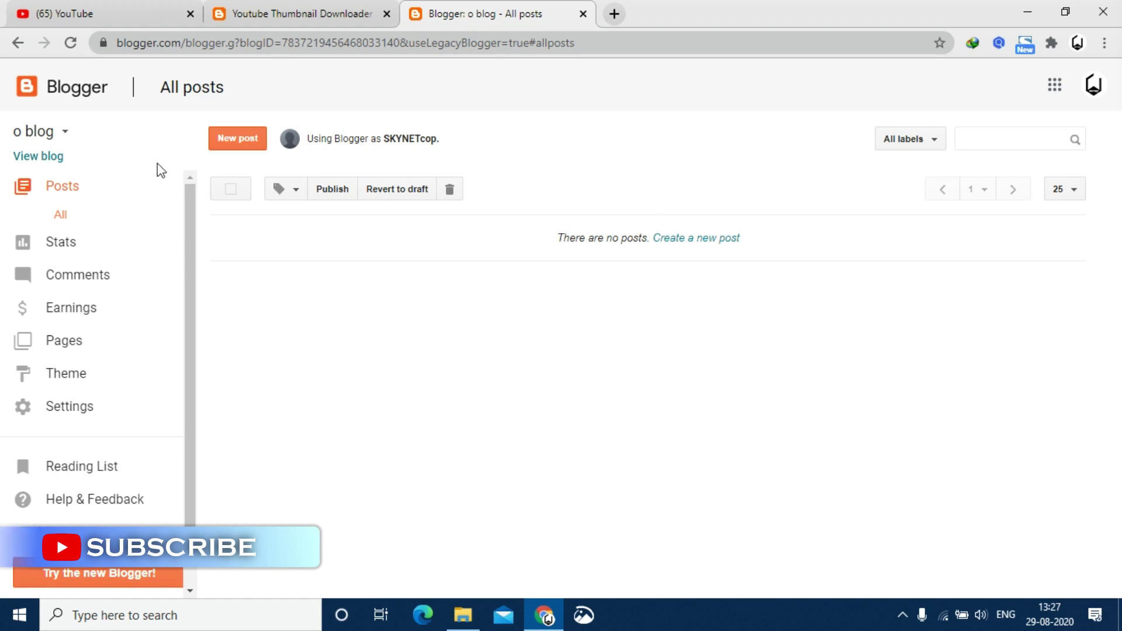
click(52, 134)
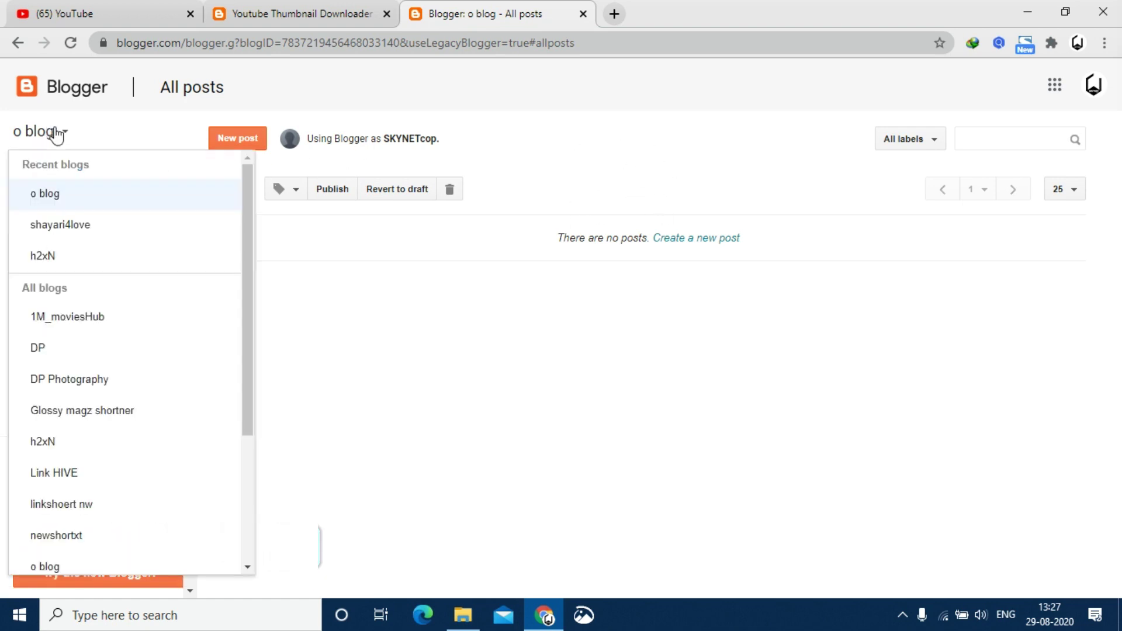
click(108, 133)
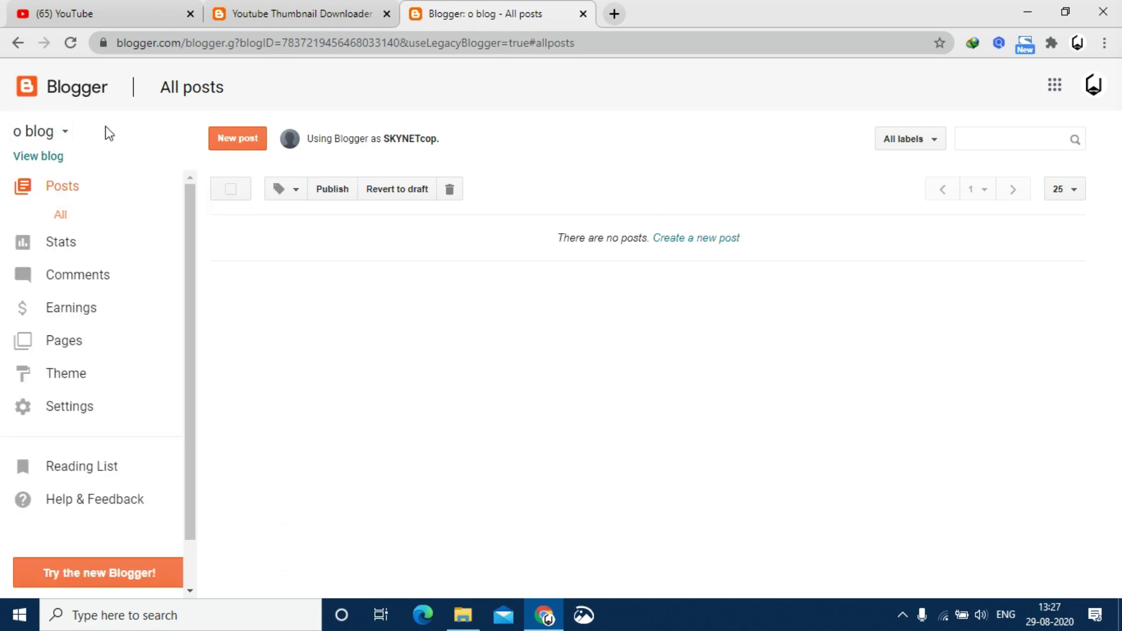
click(73, 139)
scroll(113, 476, down, 3)
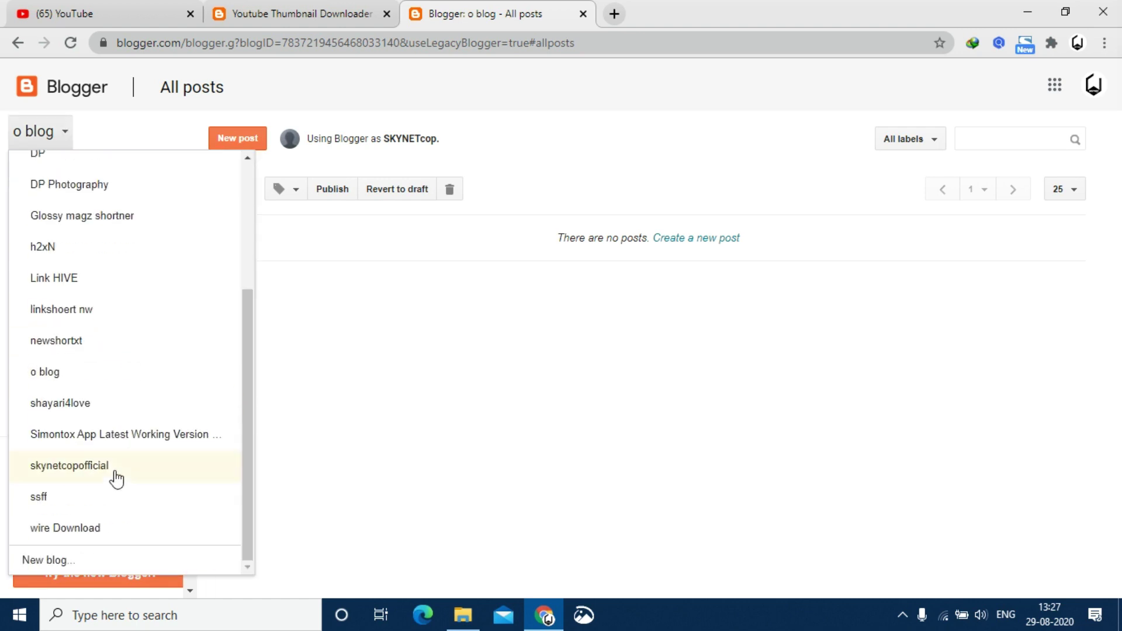
click(69, 559)
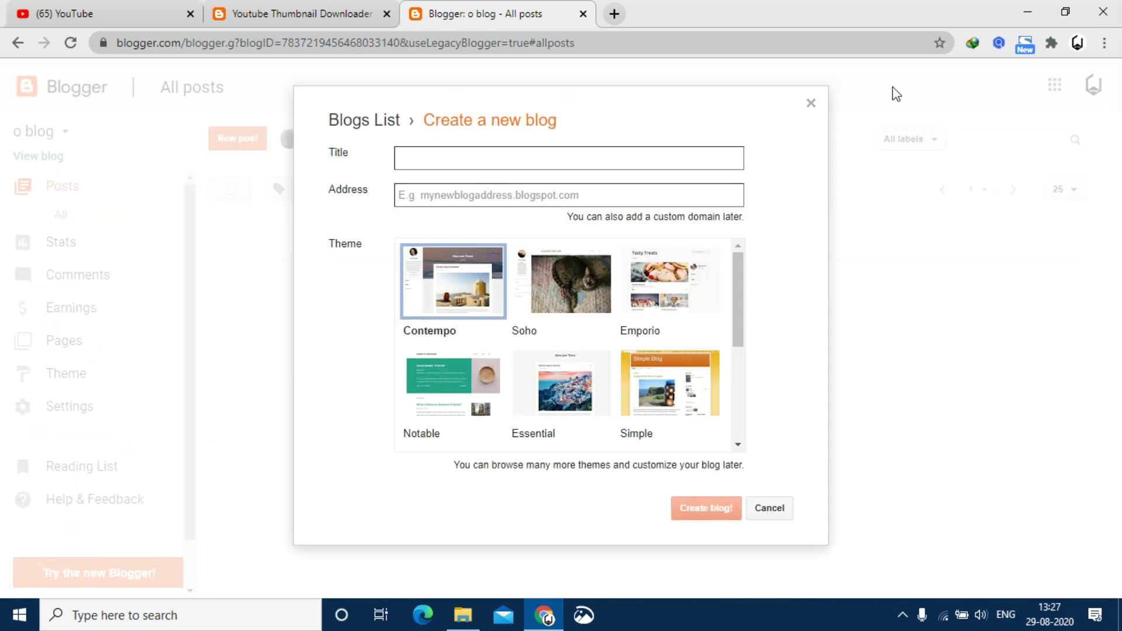
Step: Close the new-blog form and switch Blogger to its new interface
click(810, 104)
click(65, 133)
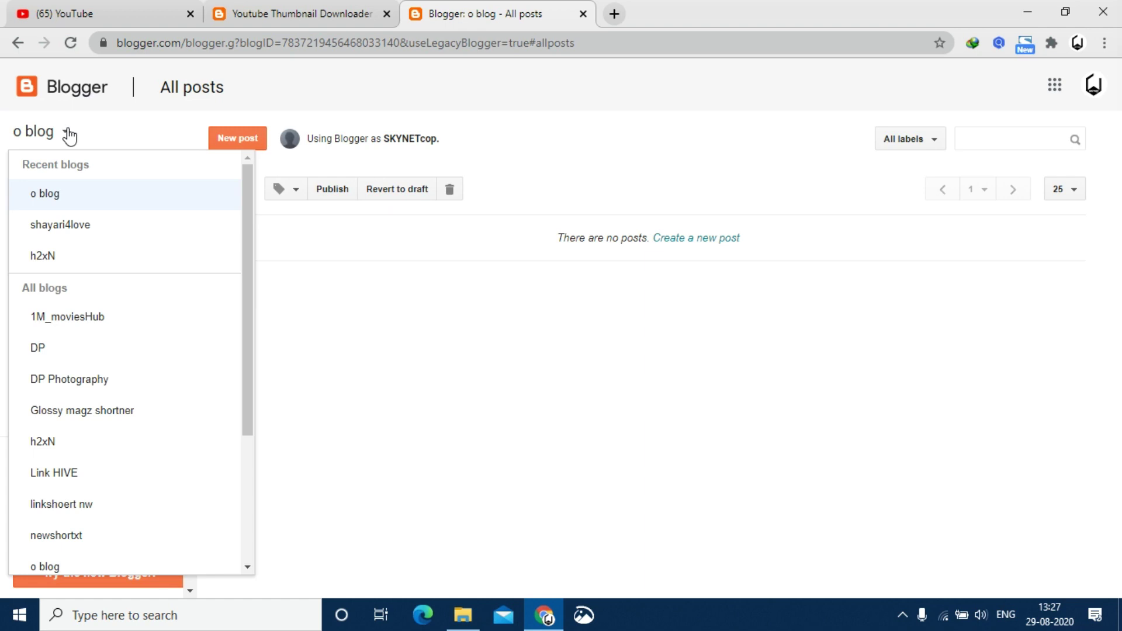
click(69, 136)
click(75, 573)
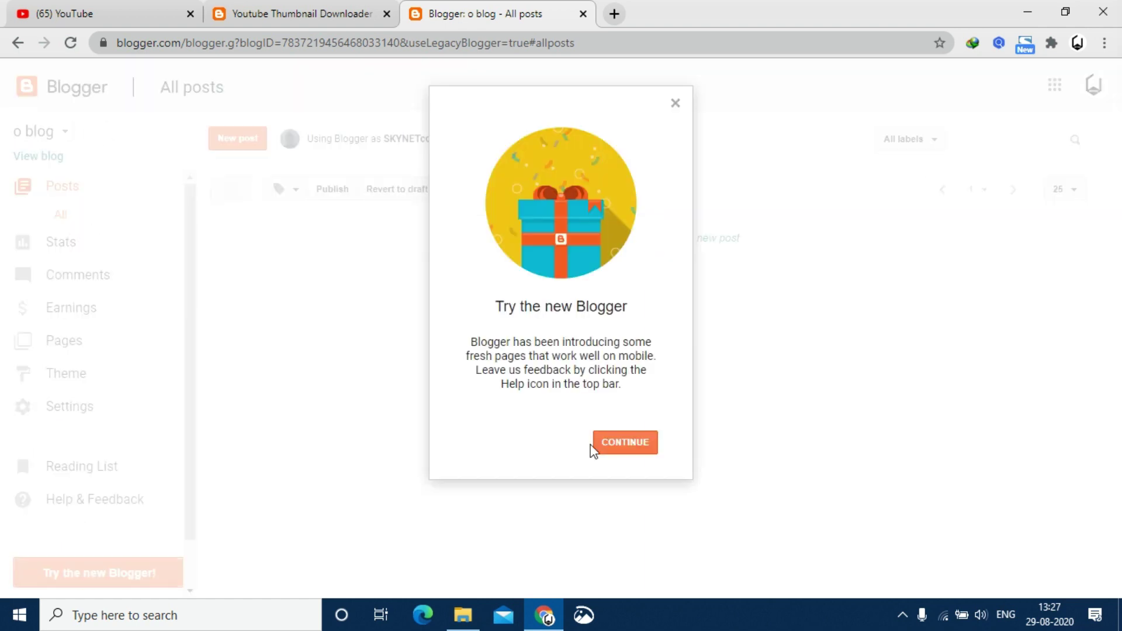
click(649, 450)
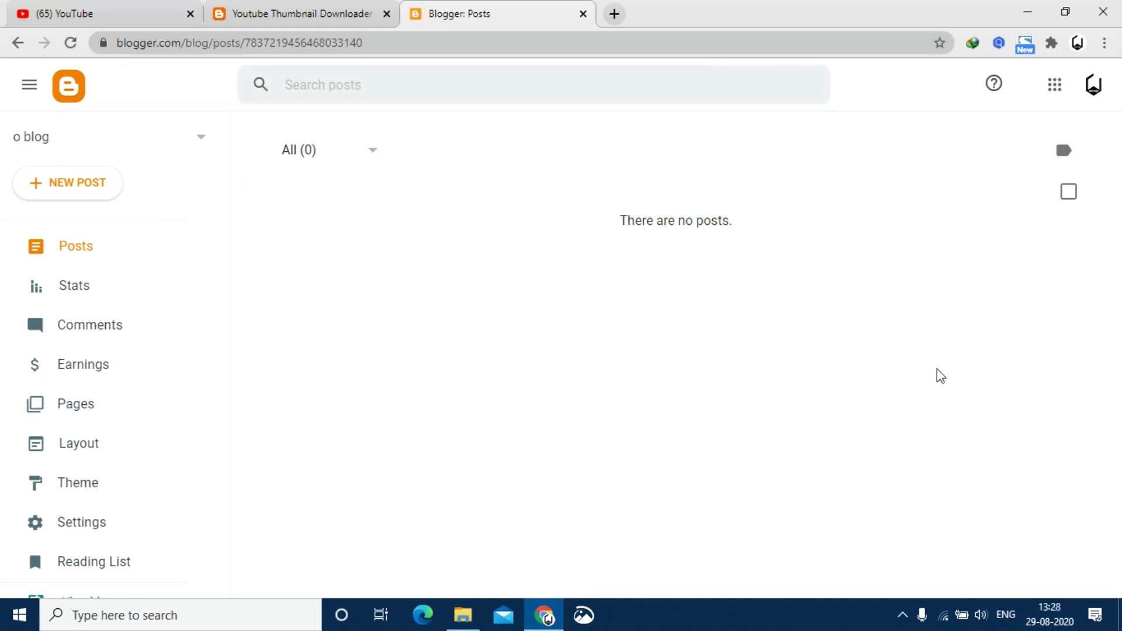
Step: Revert to the legacy Blogger interface and confirm the change
scroll(205, 298, down, 3)
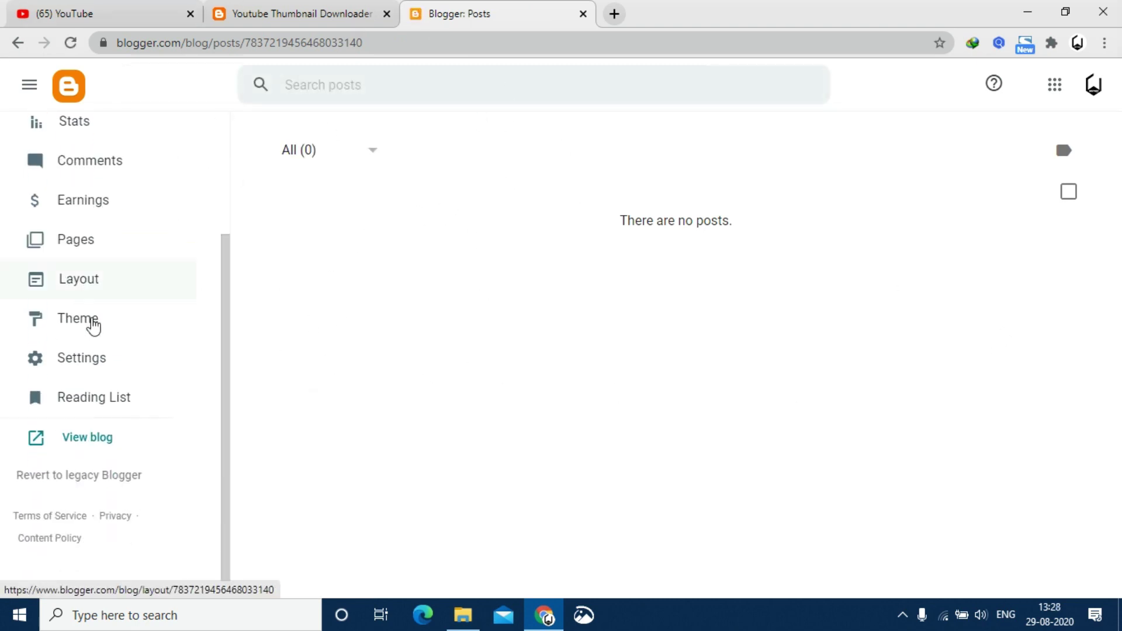
click(101, 476)
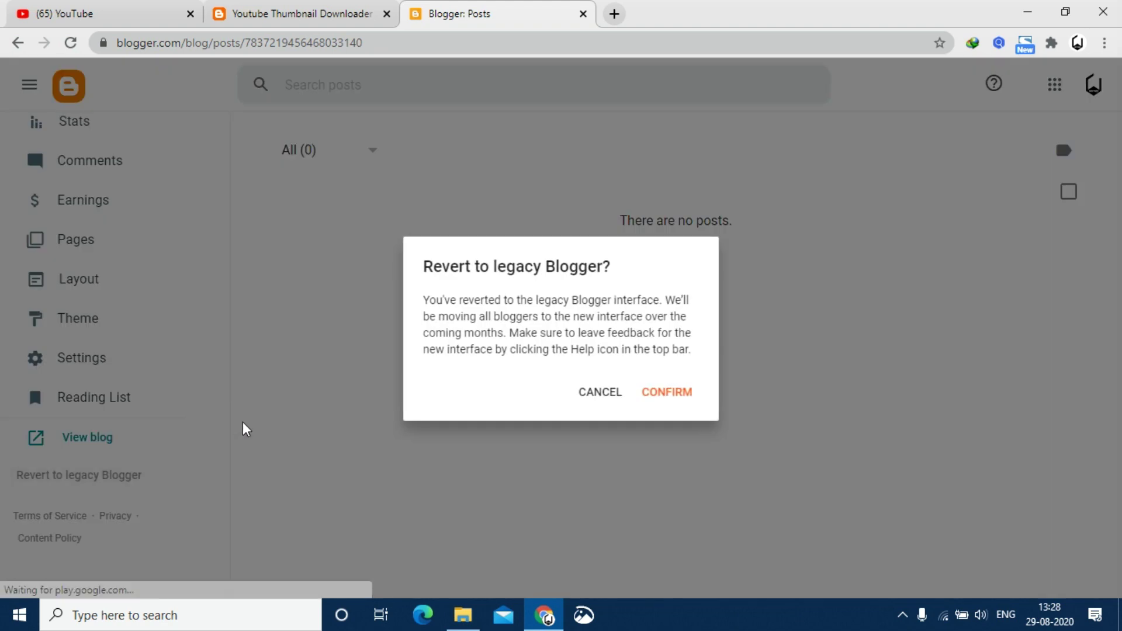
click(667, 392)
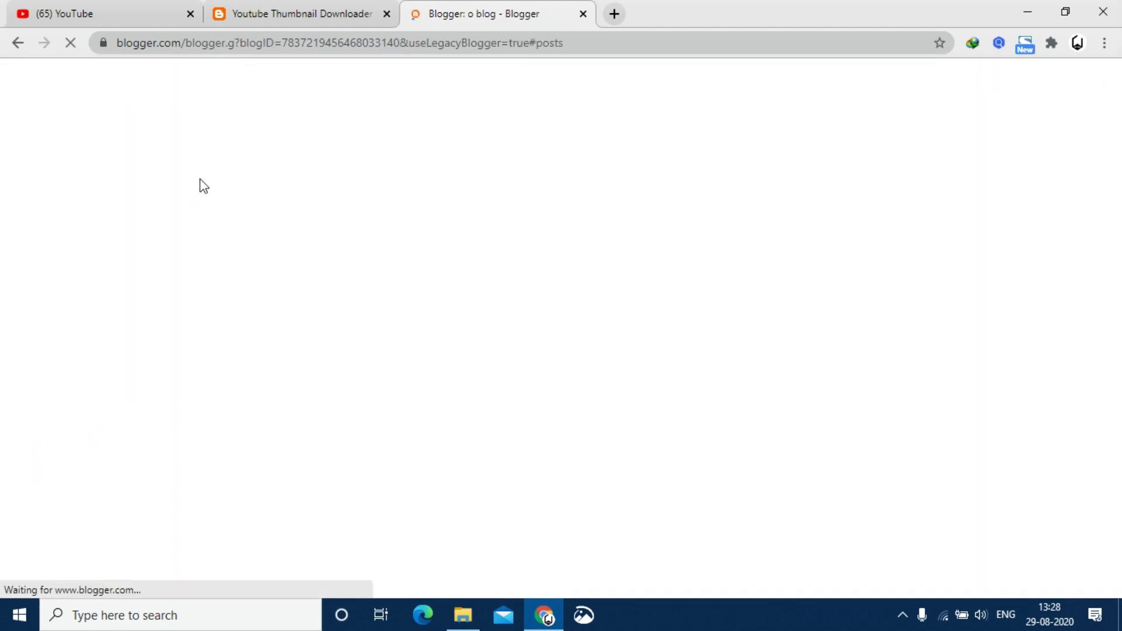
scroll(135, 213, down, 1)
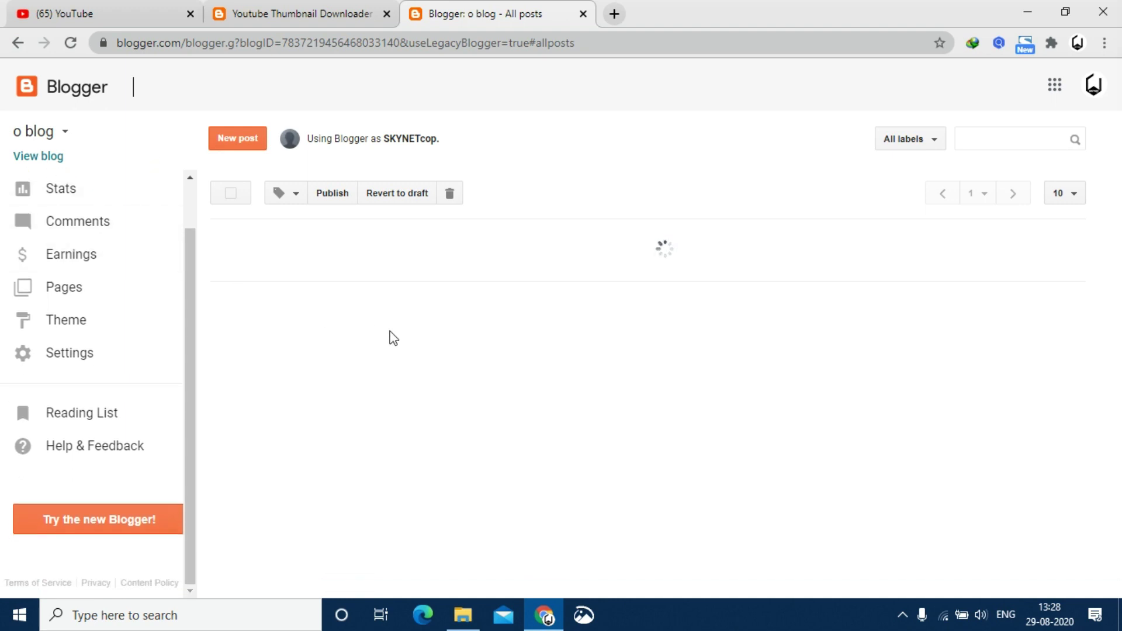
scroll(143, 230, up, 1)
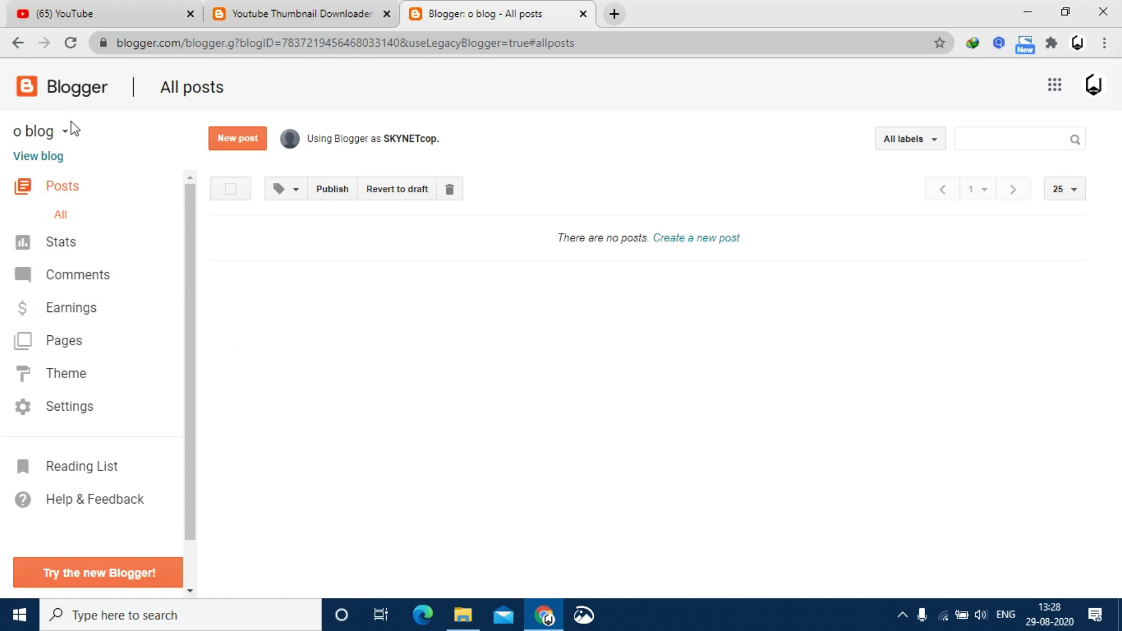
Step: Start a new blog from the list of blogs and enter the title "Fast Thumbanil Downloder youtube"
click(55, 132)
scroll(130, 520, down, 3)
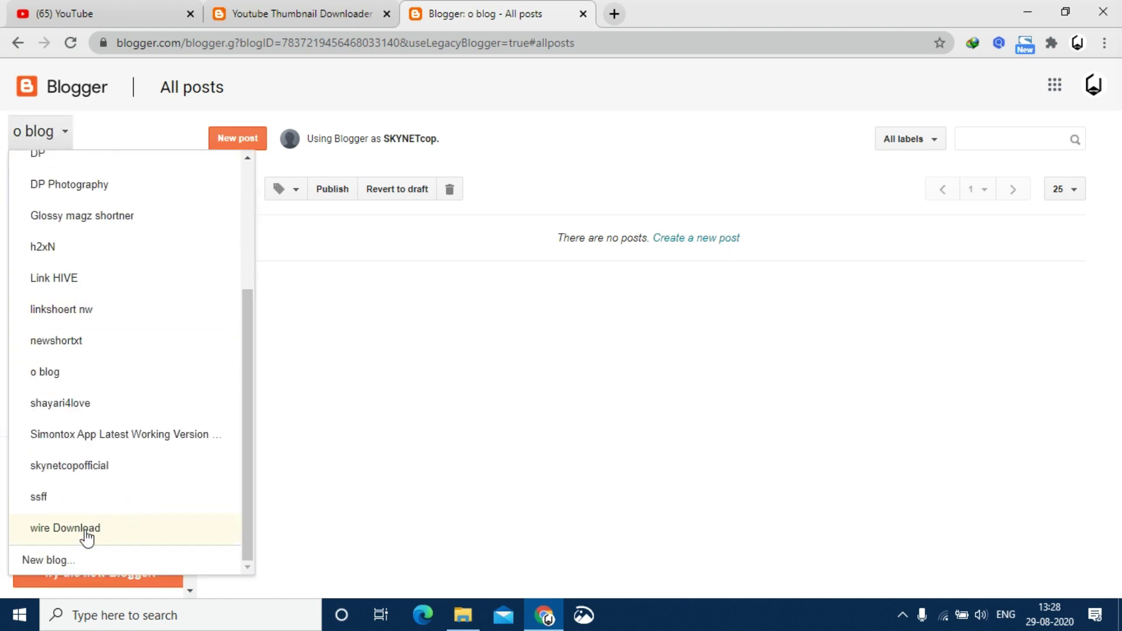
click(83, 561)
click(484, 168)
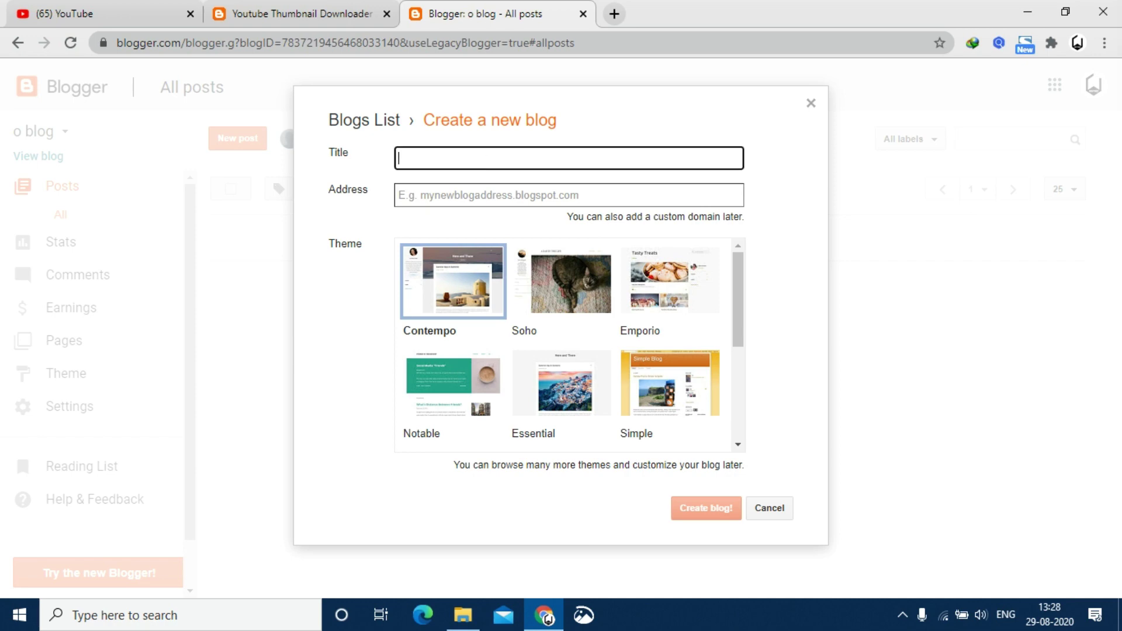
text(Fast Thum)
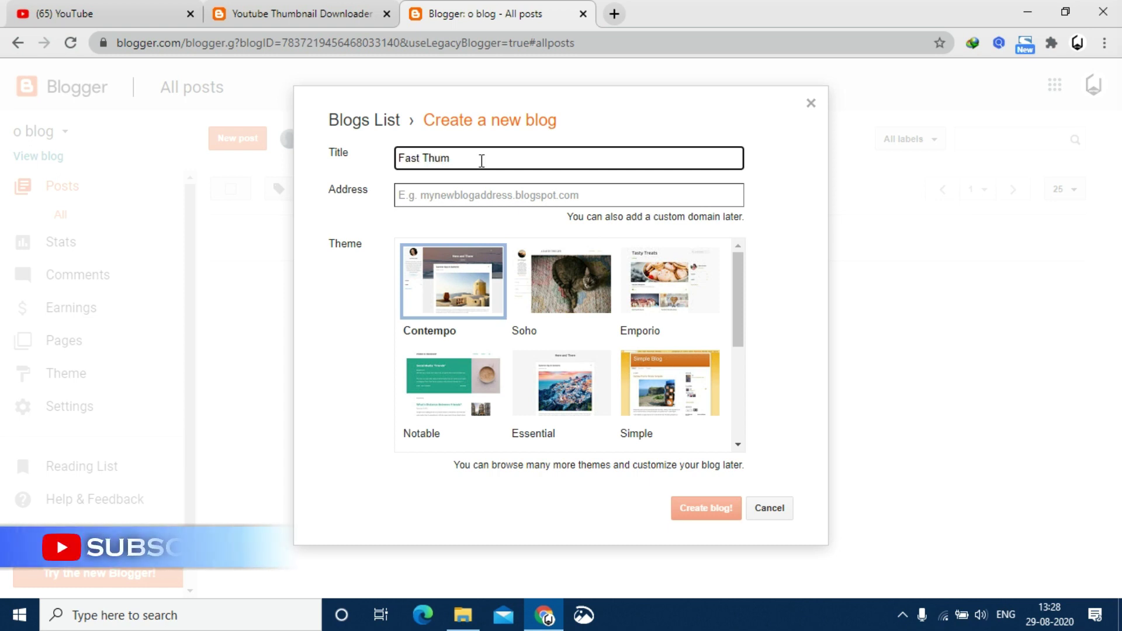
text(banil C)
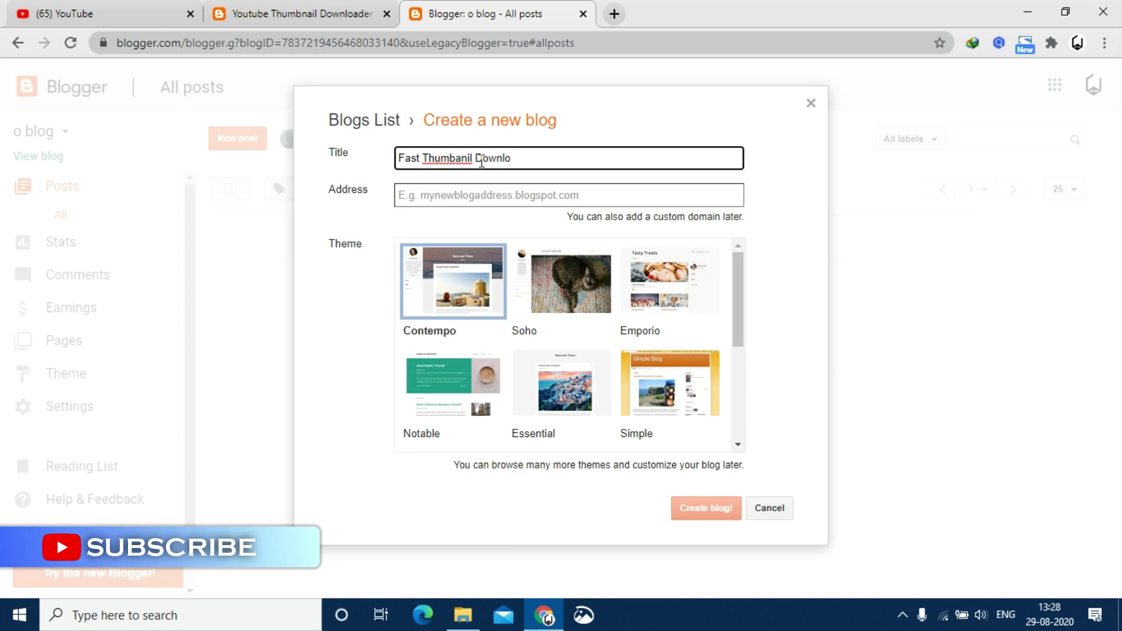
text(ownloder )
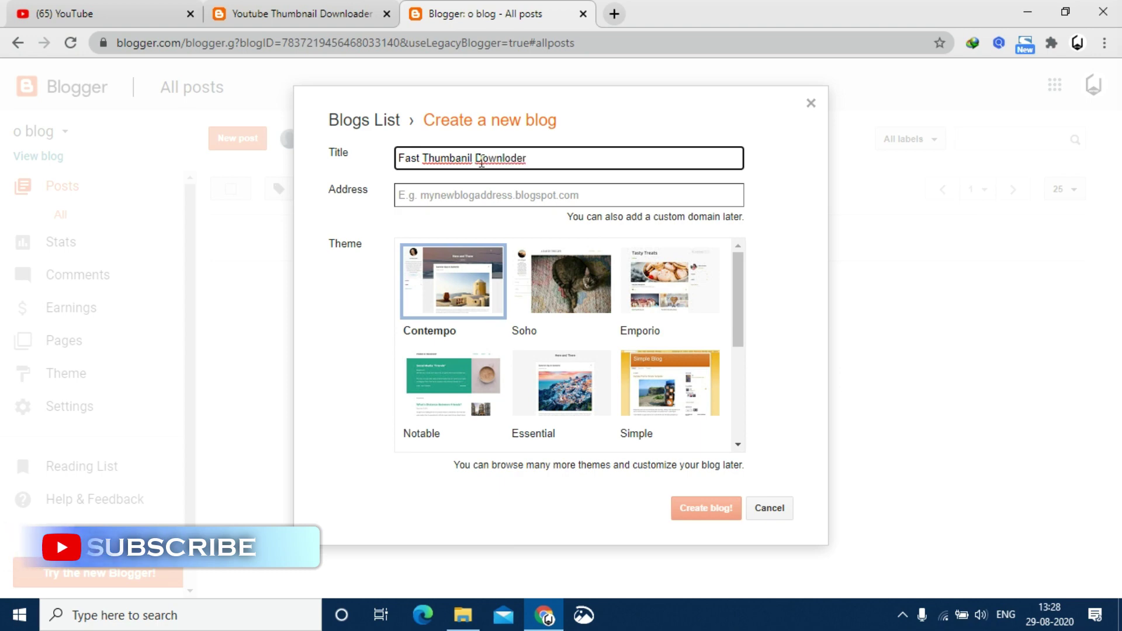
text(youtube)
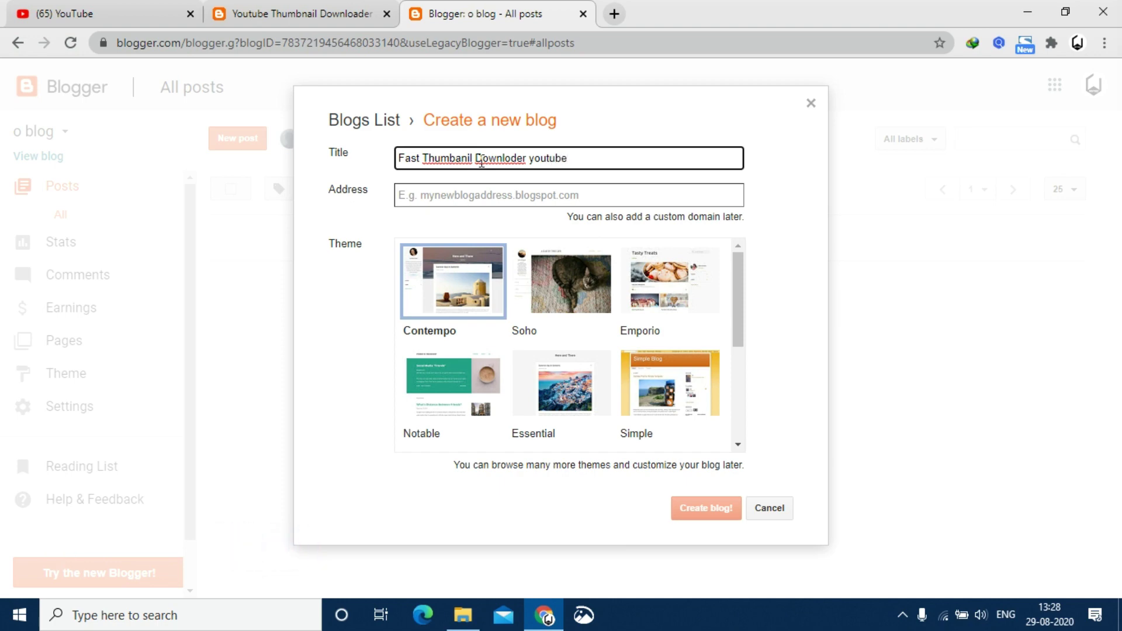
Step: Correct the title's spelling with the spell-check suggestions so it reads "Fast Thumbnail Download youtube"
double_click(512, 162)
right_click(512, 163)
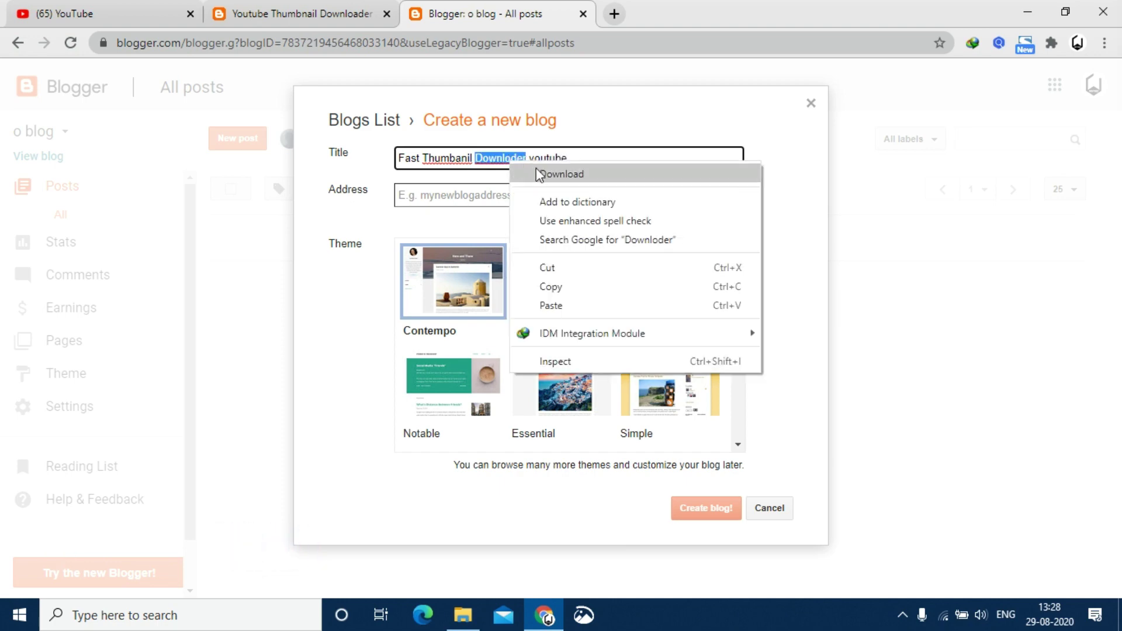
click(534, 173)
double_click(461, 161)
right_click(461, 162)
click(484, 168)
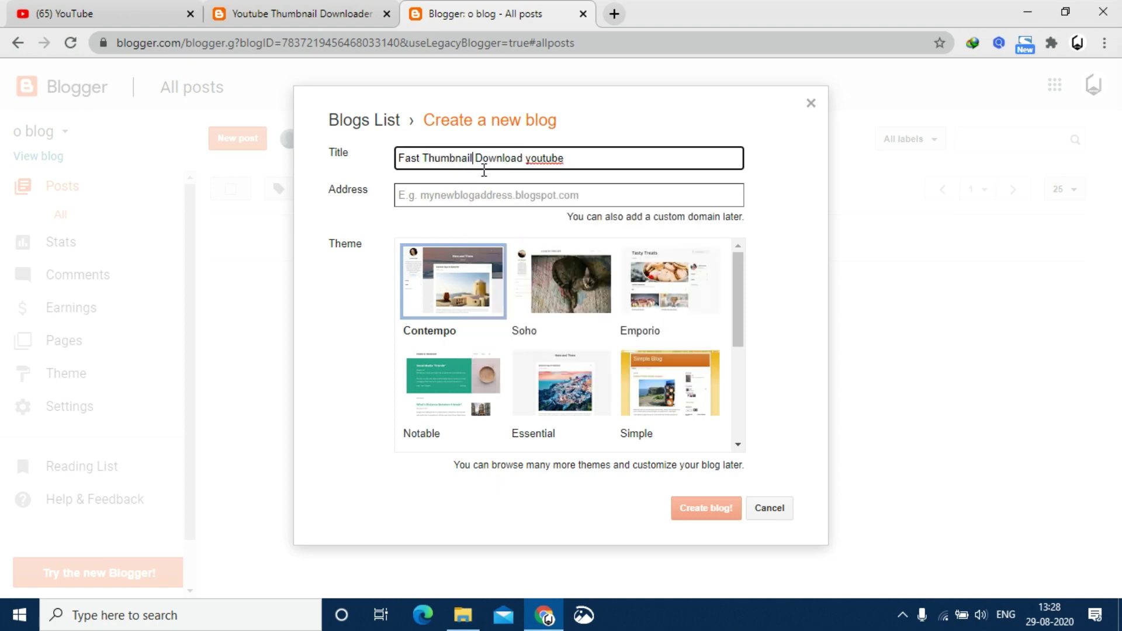
right_click(540, 157)
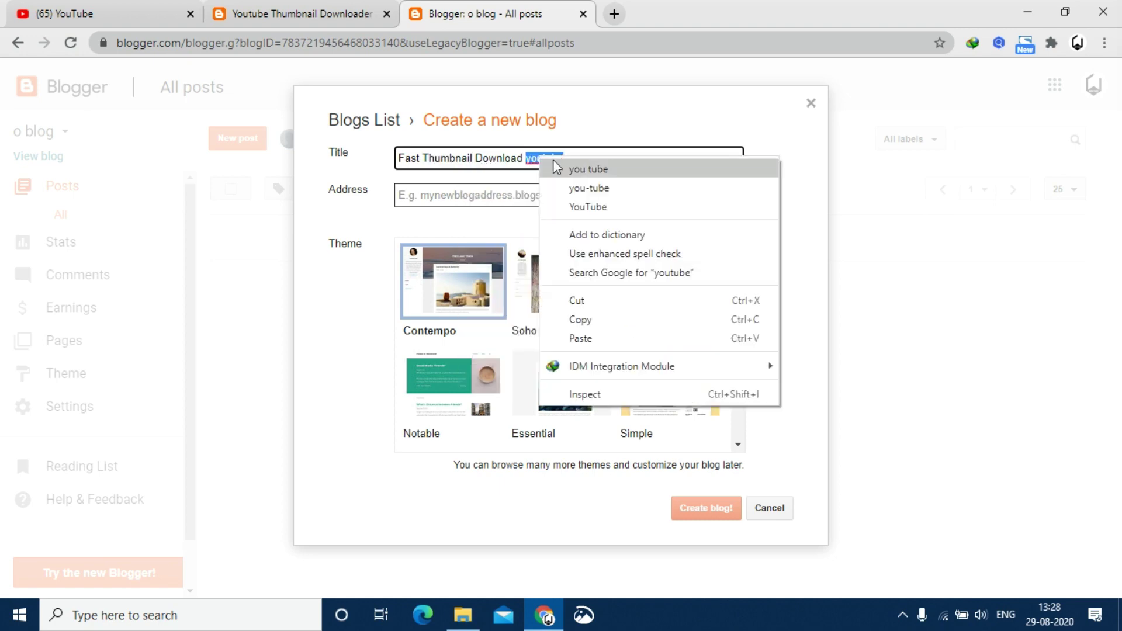
click(584, 169)
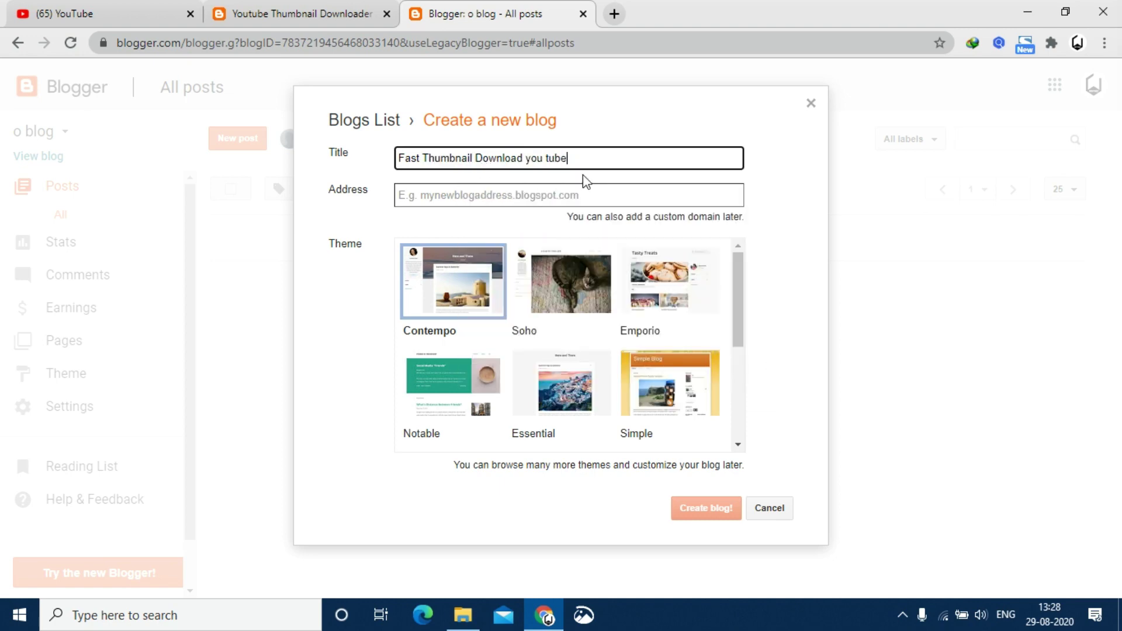
click(546, 159)
key(BackSpace)
Step: Set the blog address to yt-thumb-dowloder.blogspot.com
click(518, 196)
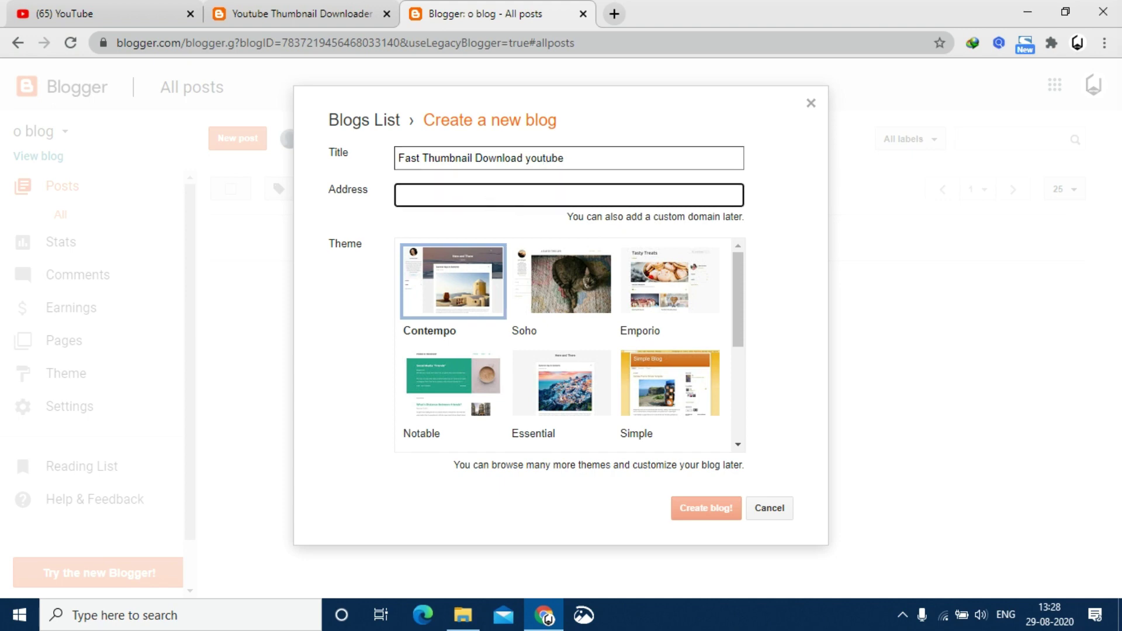
text(yt-)
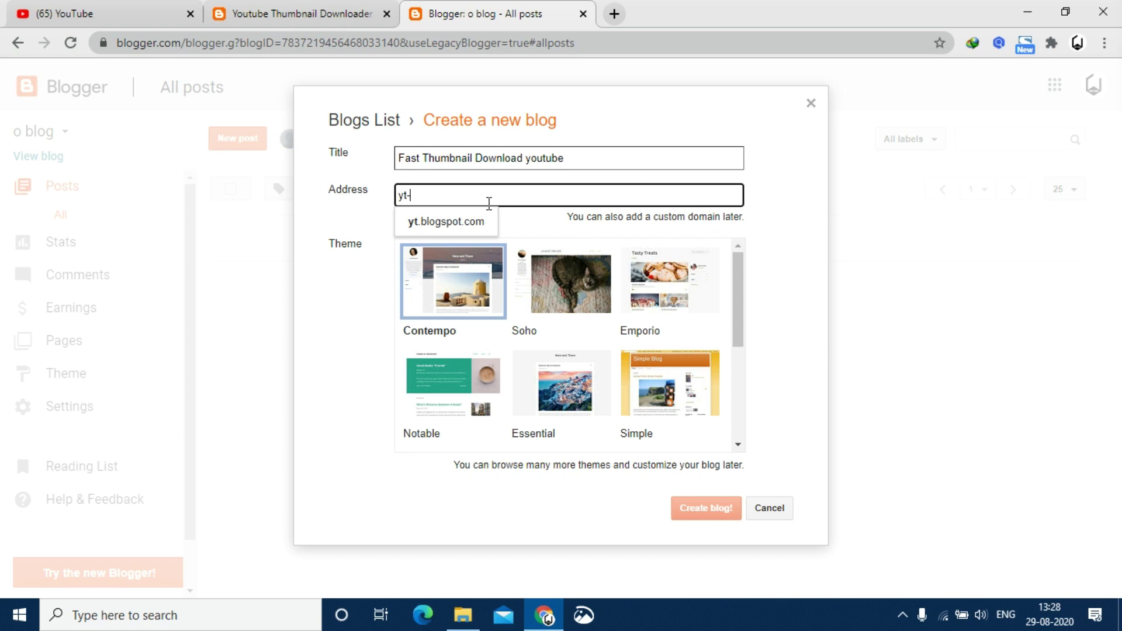
text(thum)
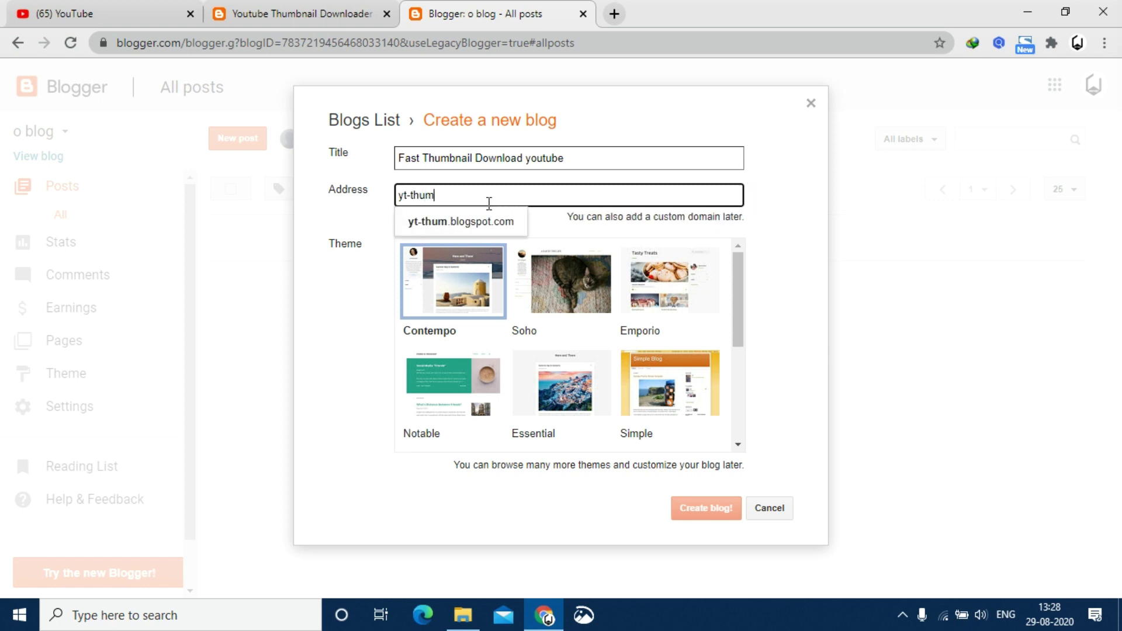
text(b-)
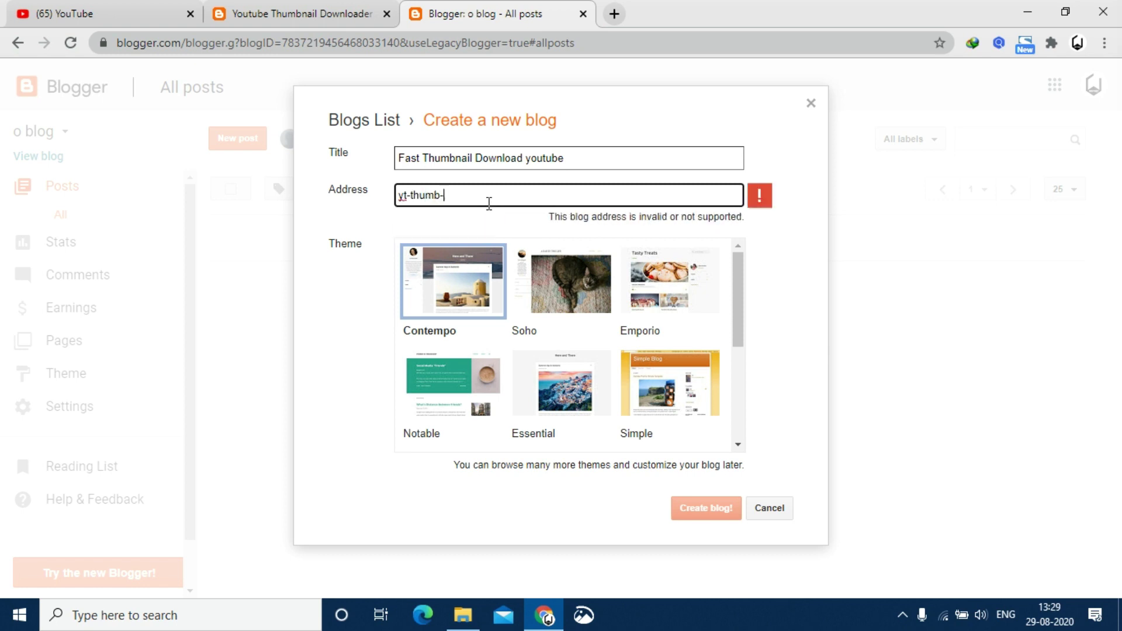
text(dow)
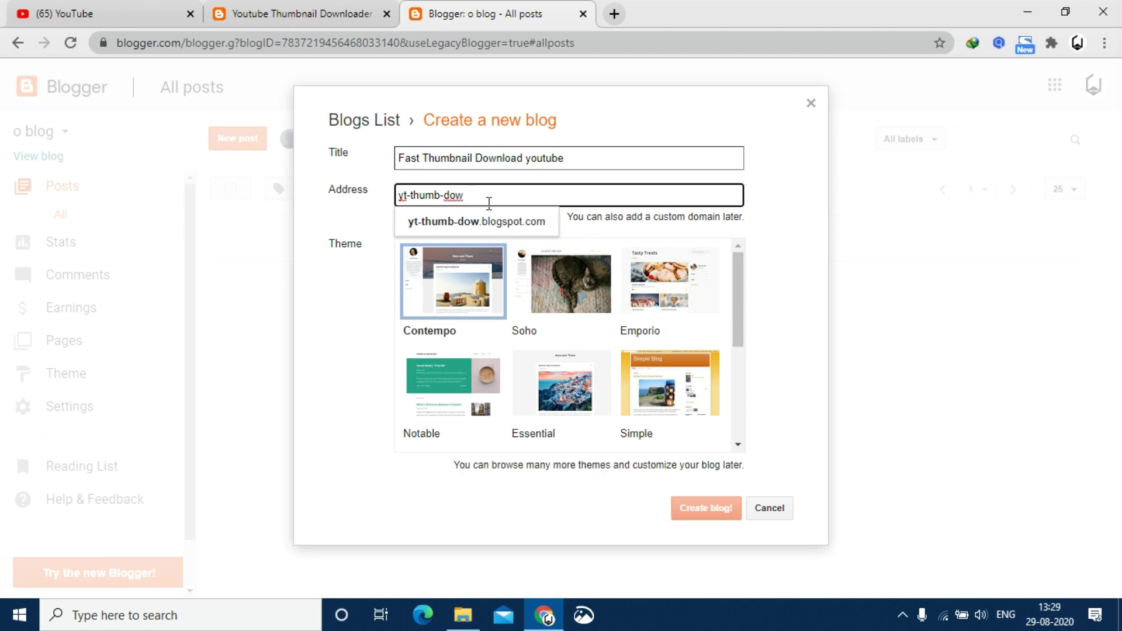
text(nloder)
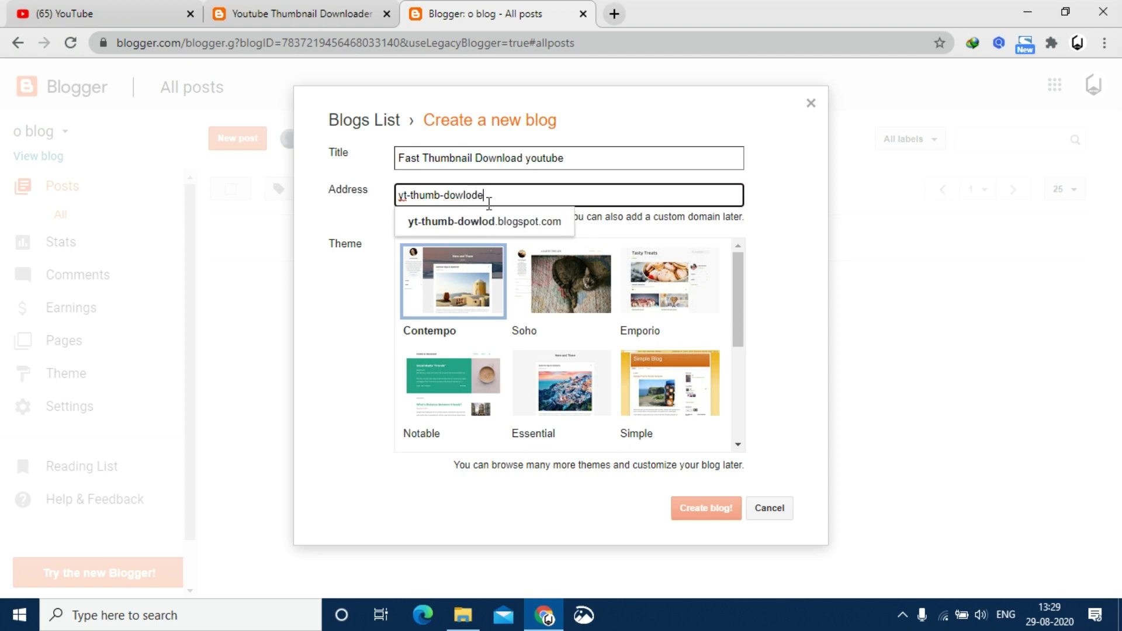
click(485, 221)
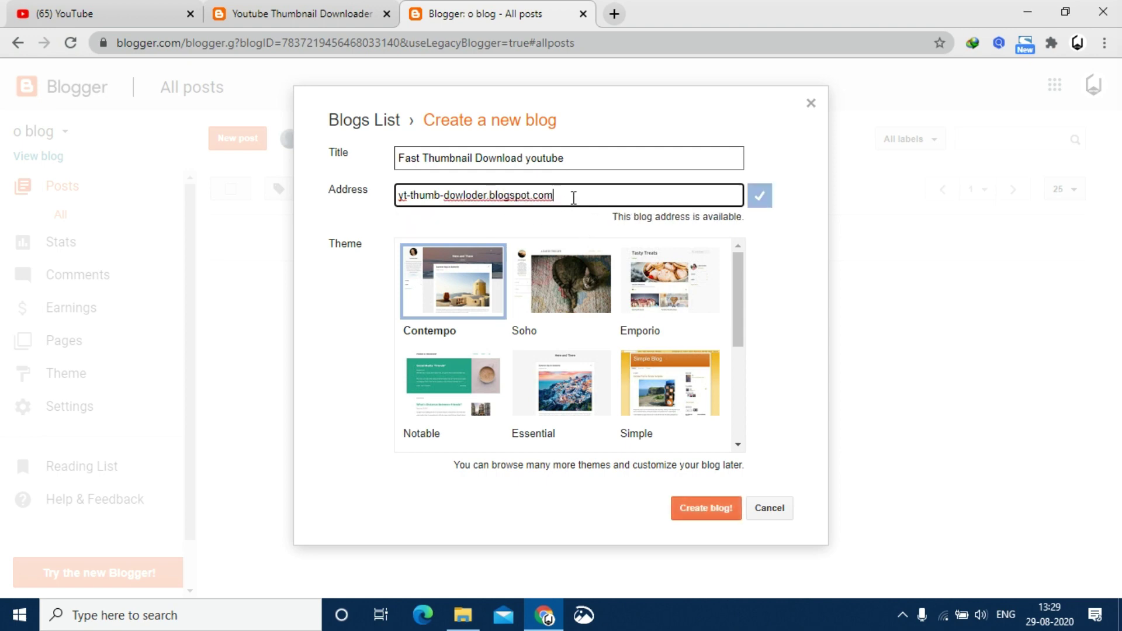
Step: Choose the Simple theme, create the blog and decline the Google Domains offer
click(647, 391)
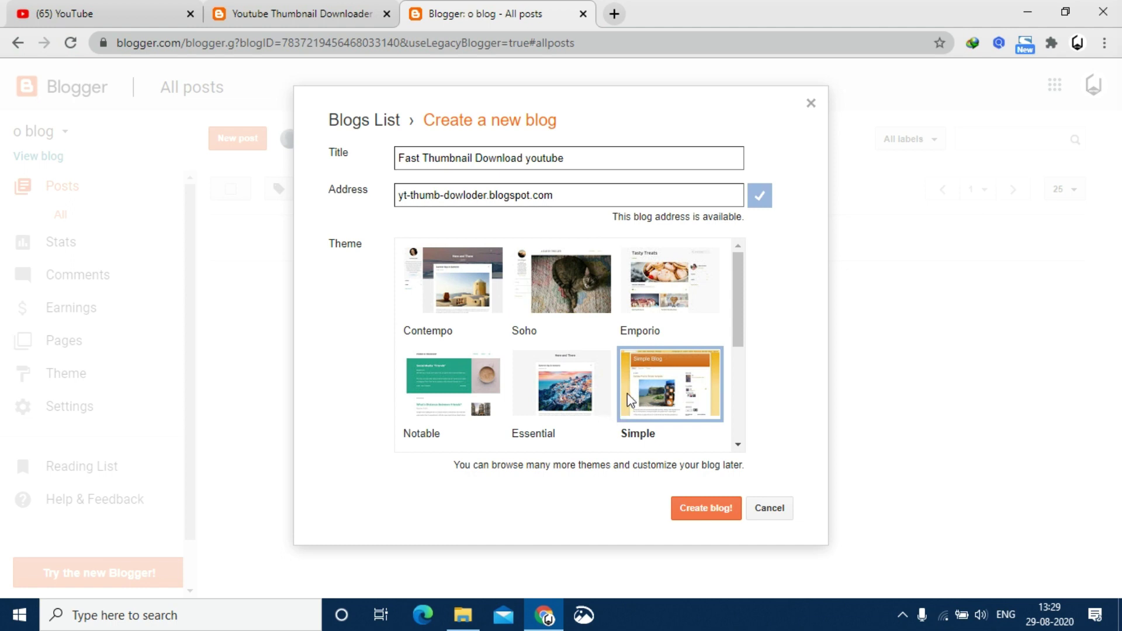
click(712, 509)
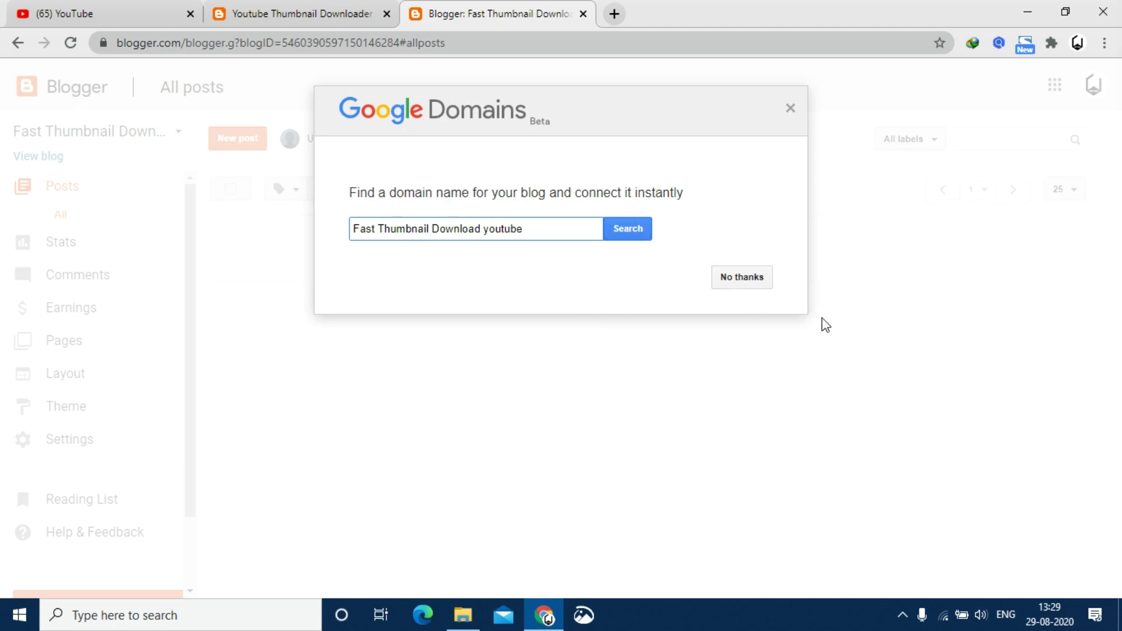
click(746, 285)
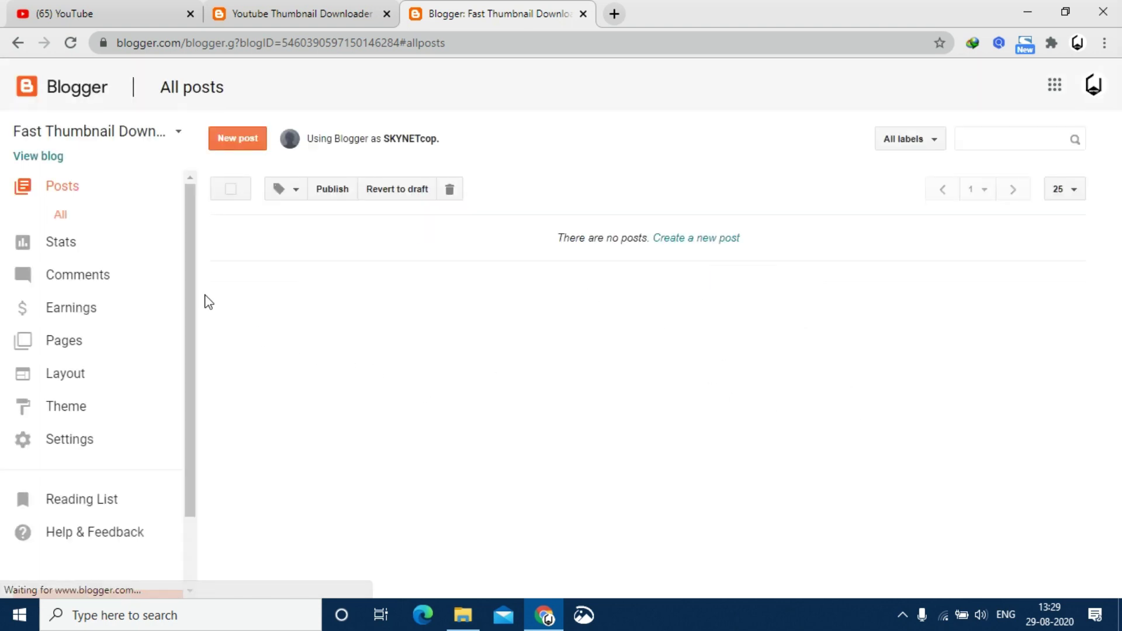
Step: View the new blog's live page and return to its Blogger dashboard
click(35, 156)
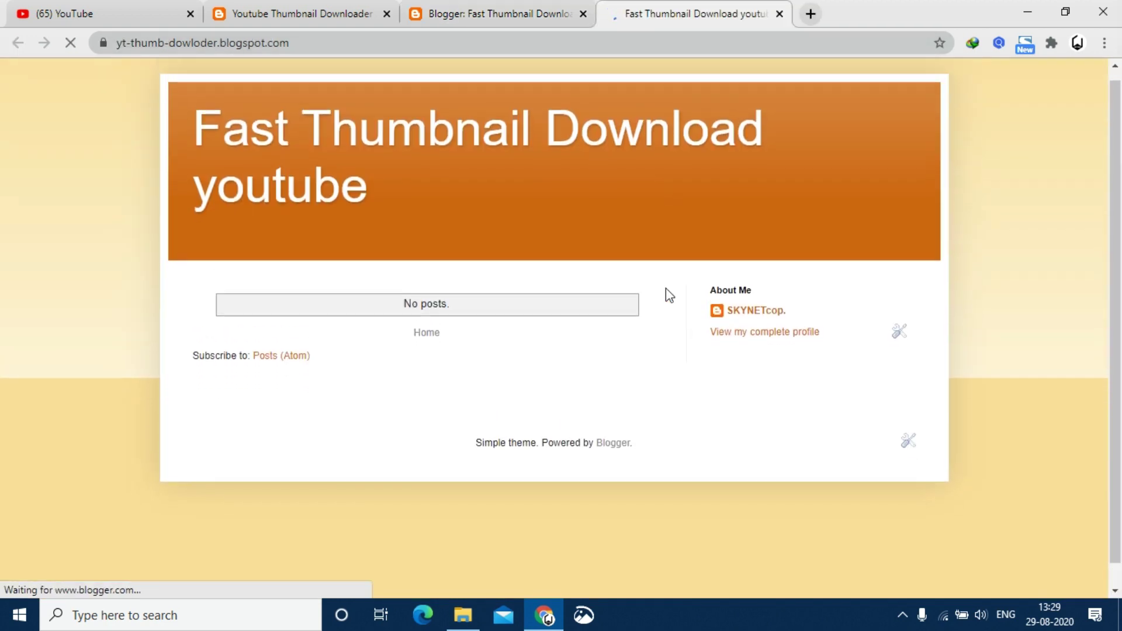
scroll(666, 283, down, 1)
scroll(666, 282, up, 1)
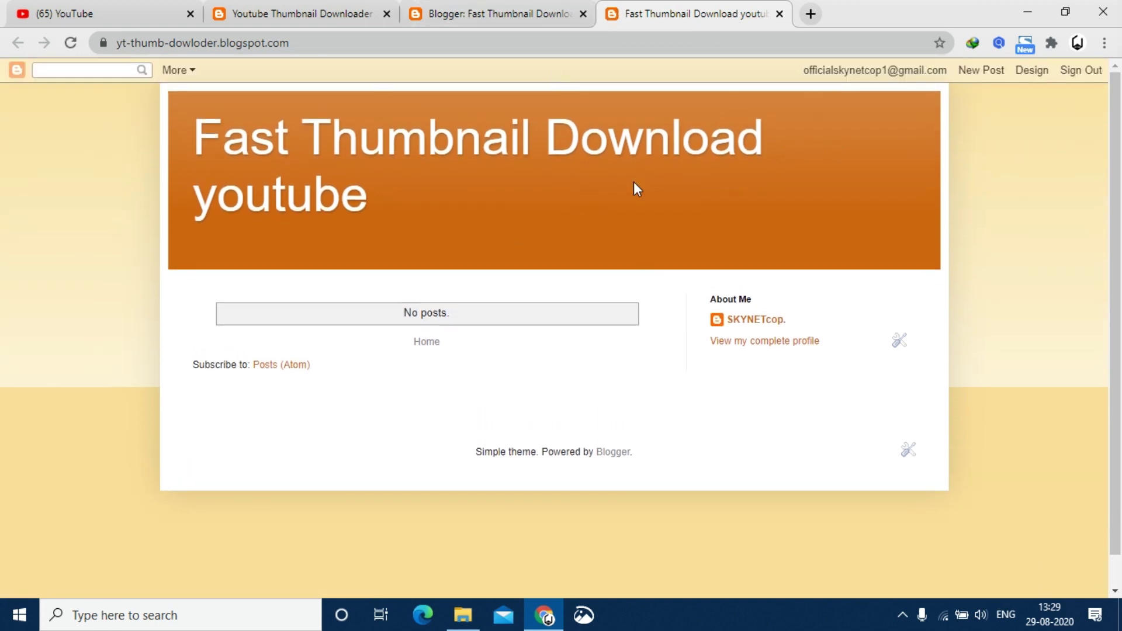
click(514, 12)
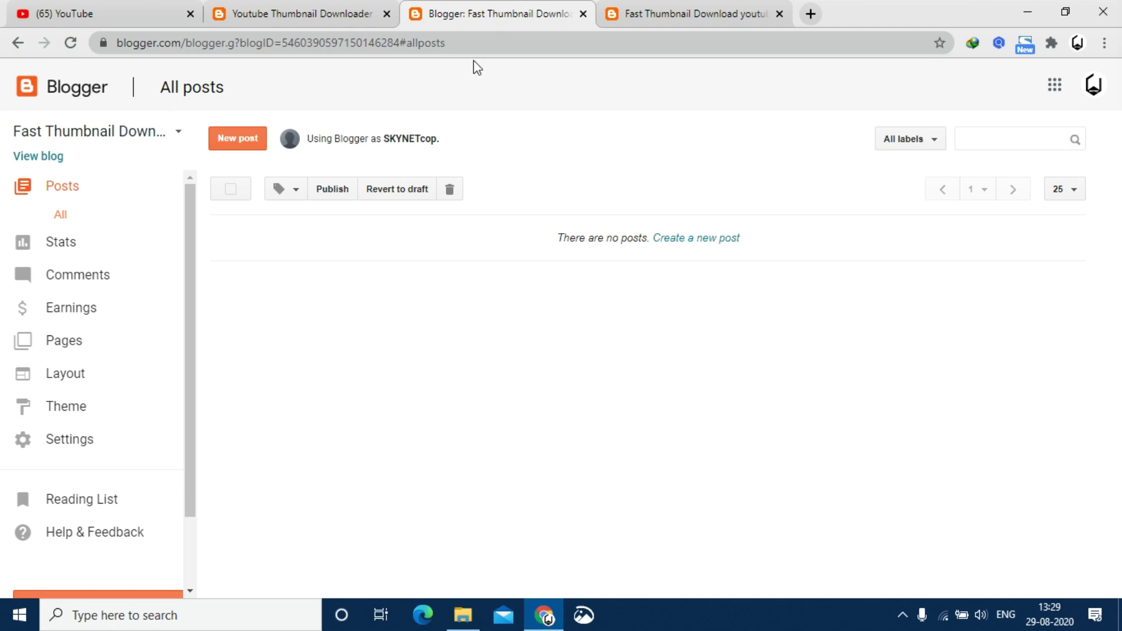
Step: Set the blog's theme to show the desktop version on mobile devices and save the setting
click(82, 410)
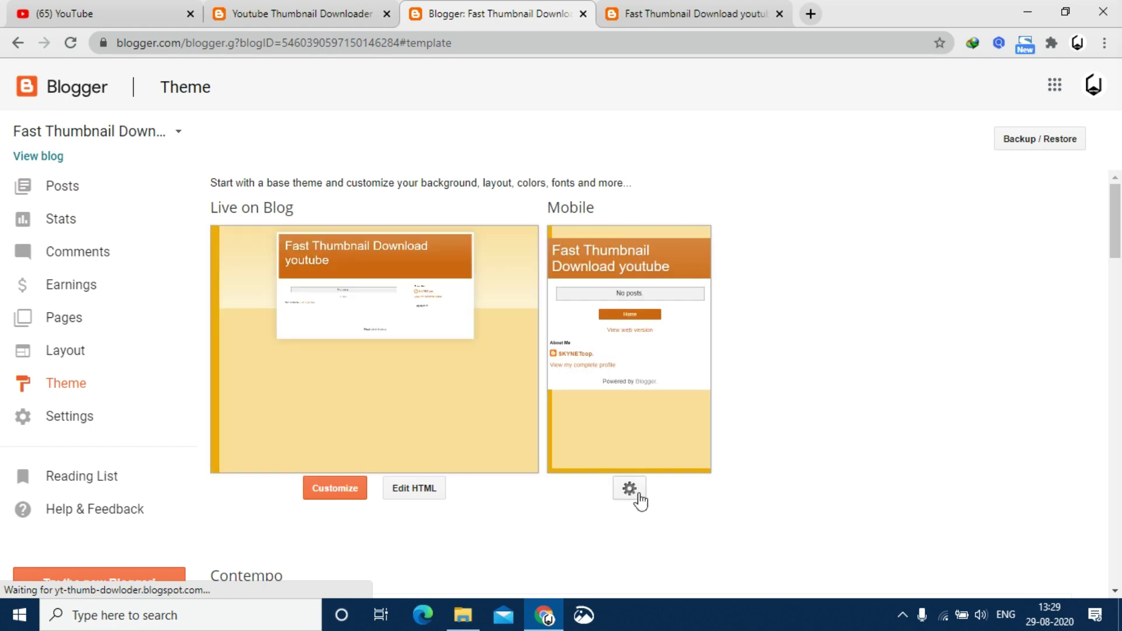
click(630, 488)
click(420, 183)
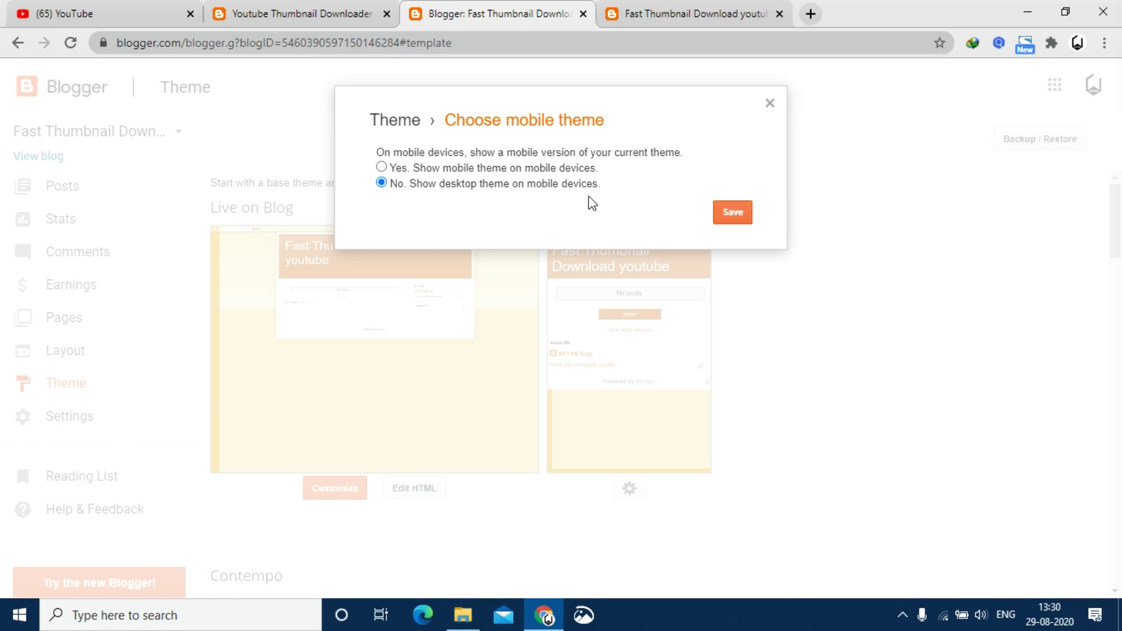
click(738, 218)
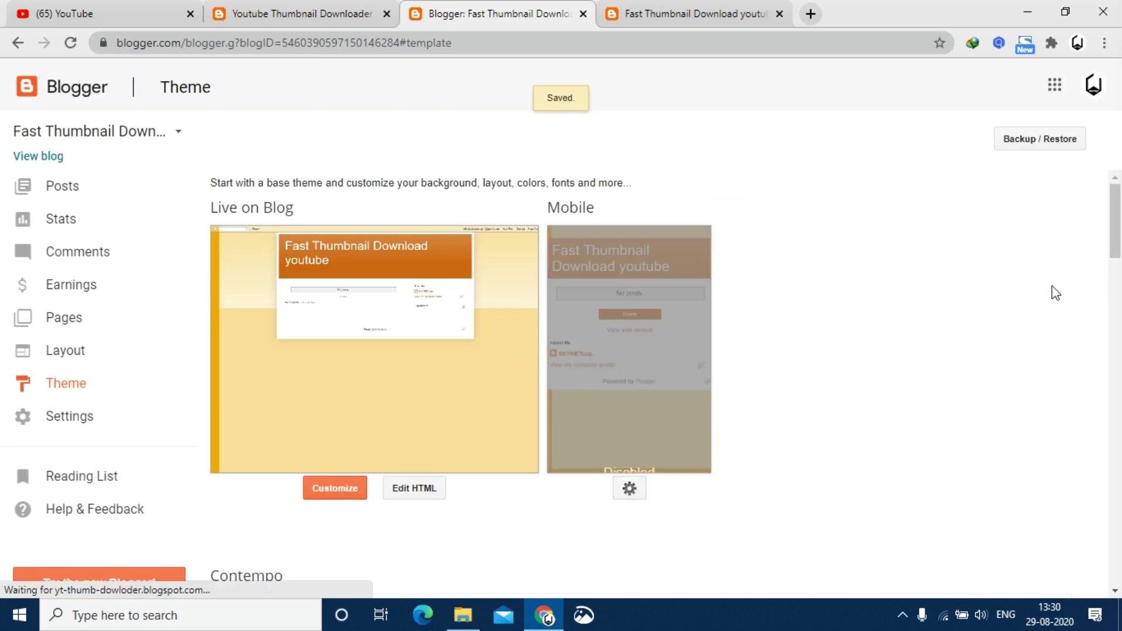
Step: Revert the blog to the classic theme
scroll(888, 293, down, 20)
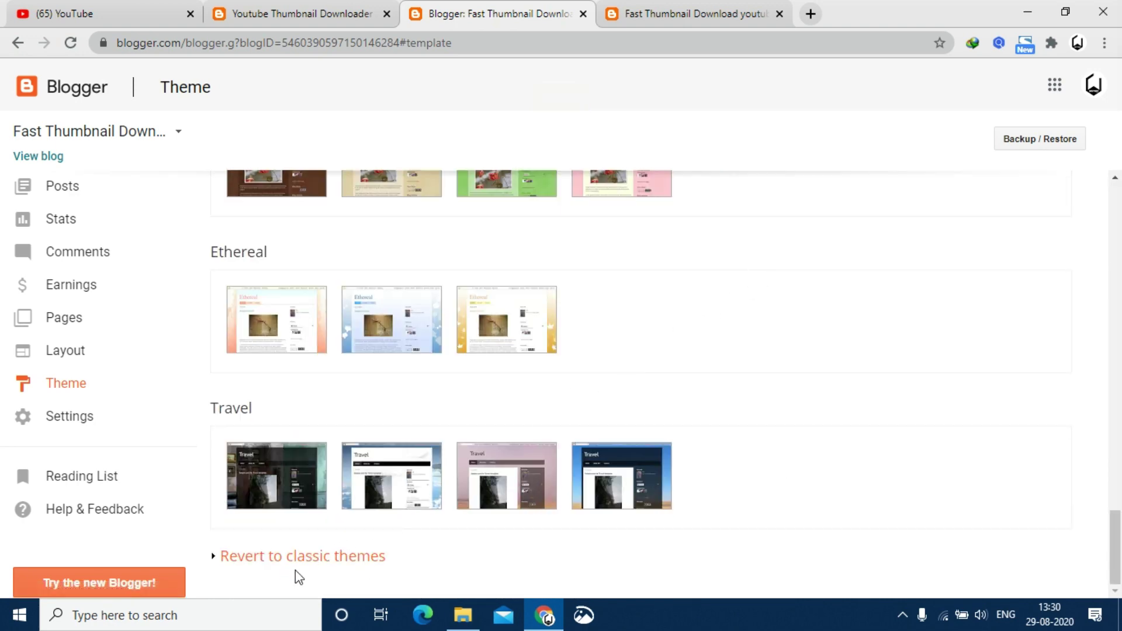
click(327, 562)
scroll(328, 555, down, 1)
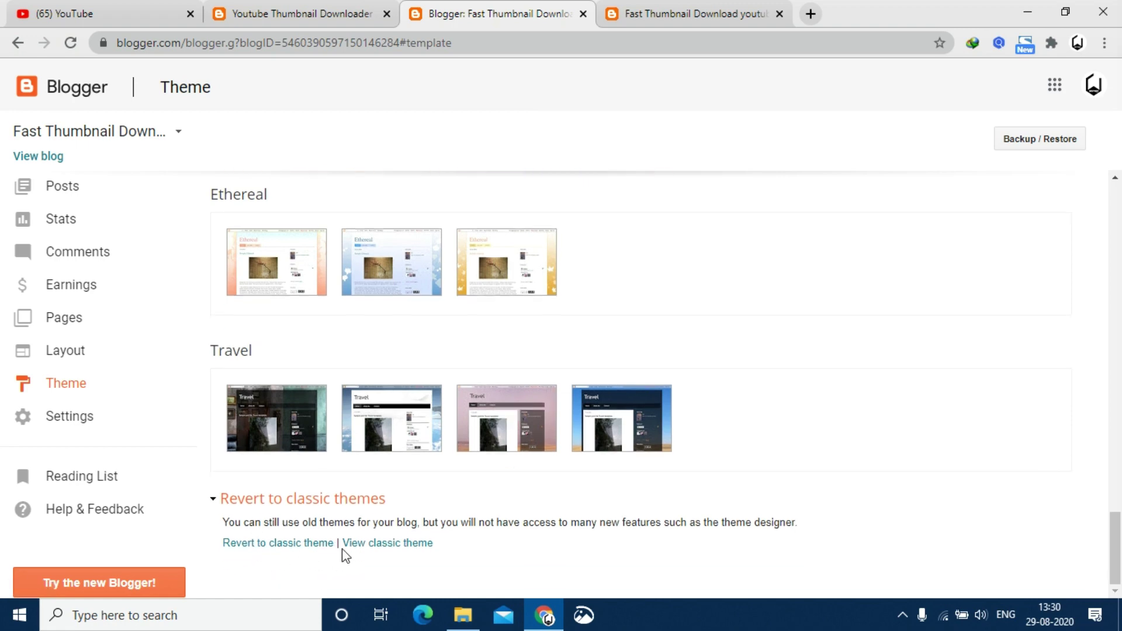
click(291, 545)
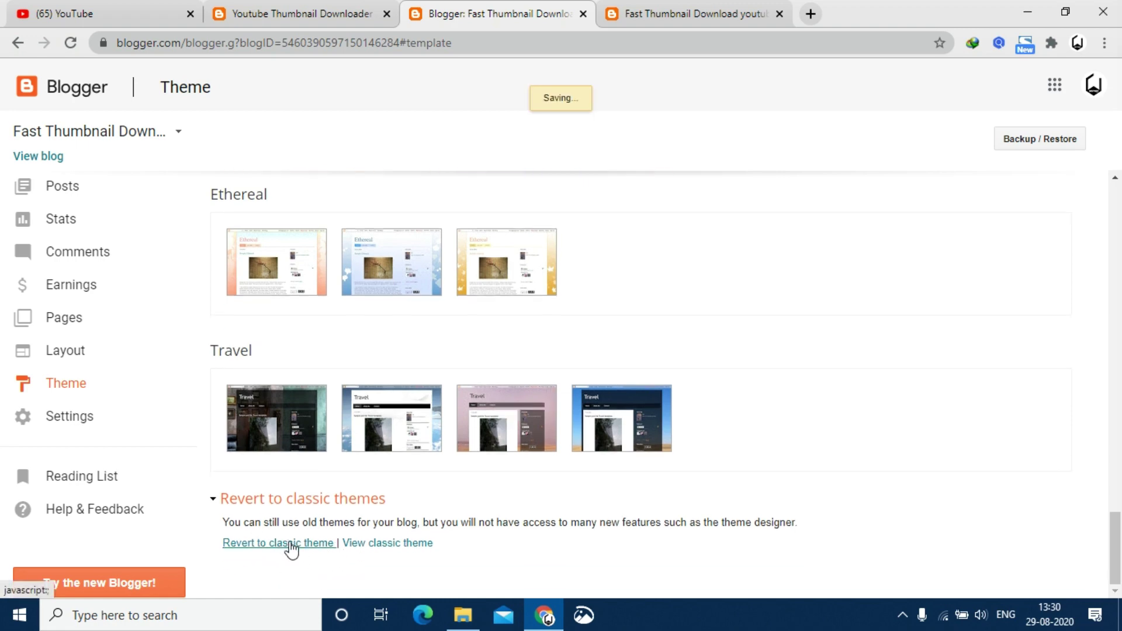
Step: Set the classic theme's NavBar to Off and save the theme
scroll(623, 348, down, 4)
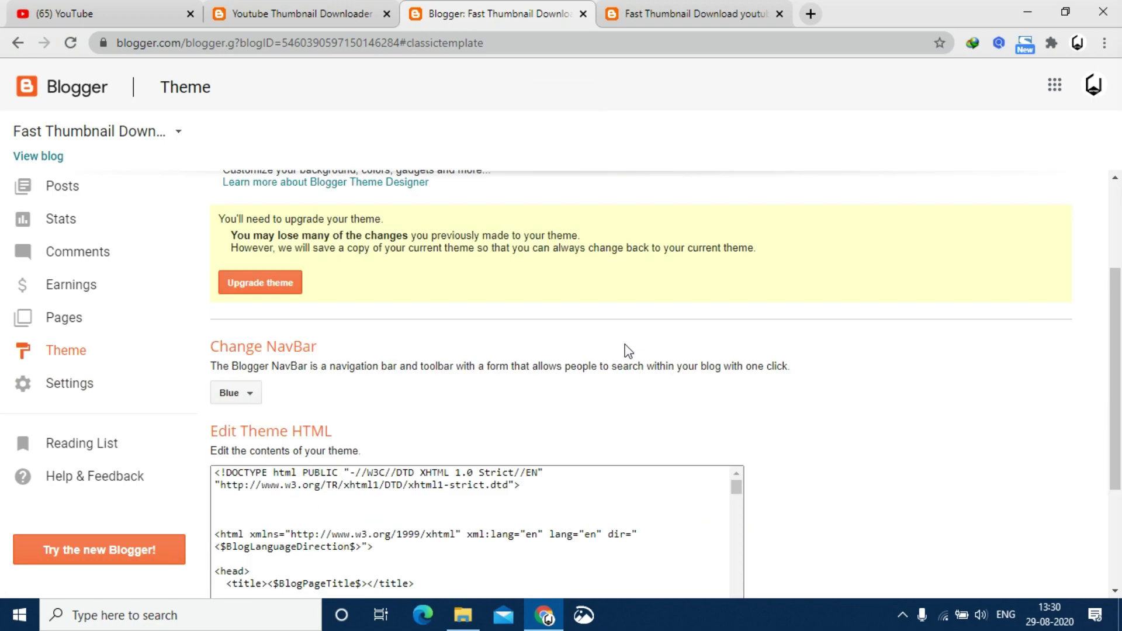
scroll(834, 300, up, 4)
scroll(833, 300, down, 4)
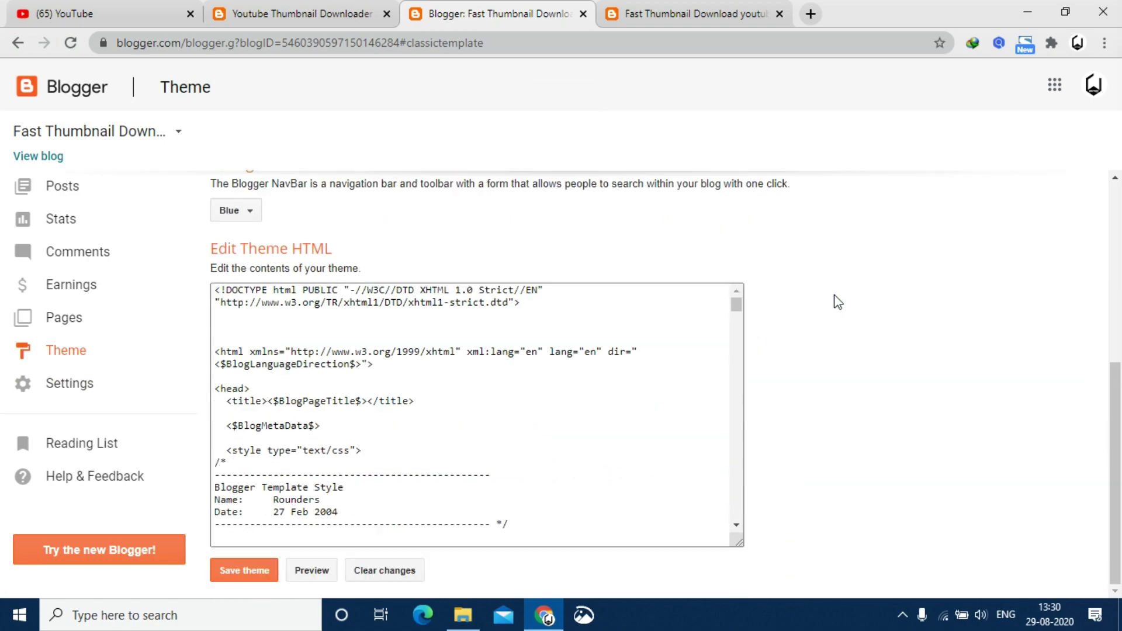
scroll(835, 301, up, 4)
scroll(838, 301, down, 4)
scroll(553, 226, up, 6)
scroll(710, 360, down, 1)
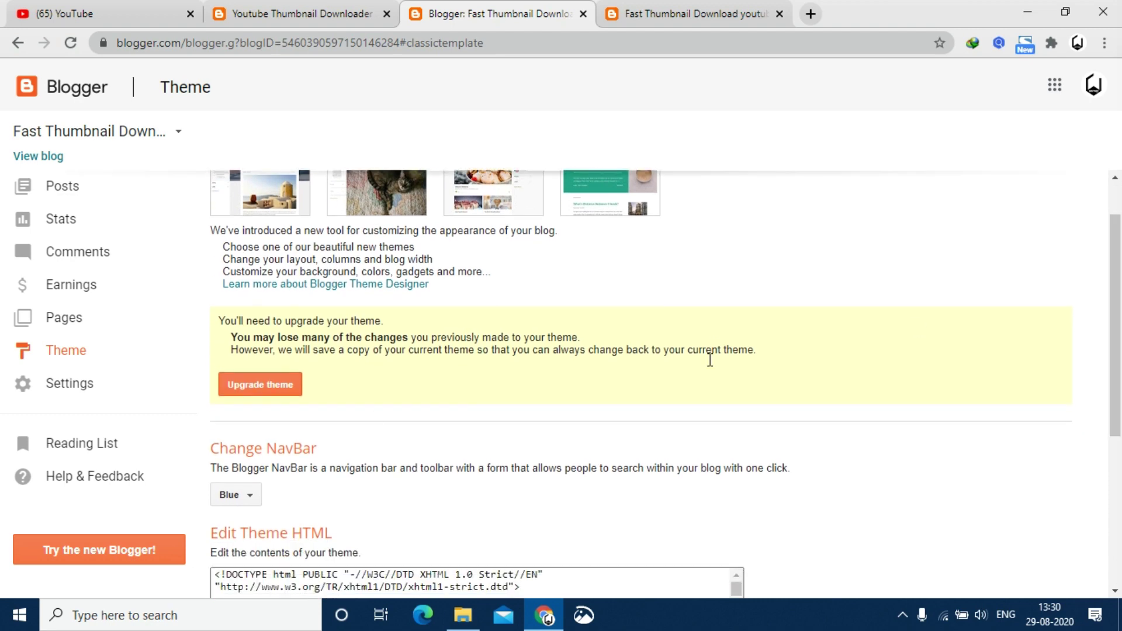
click(224, 494)
click(235, 467)
scroll(1017, 380, down, 4)
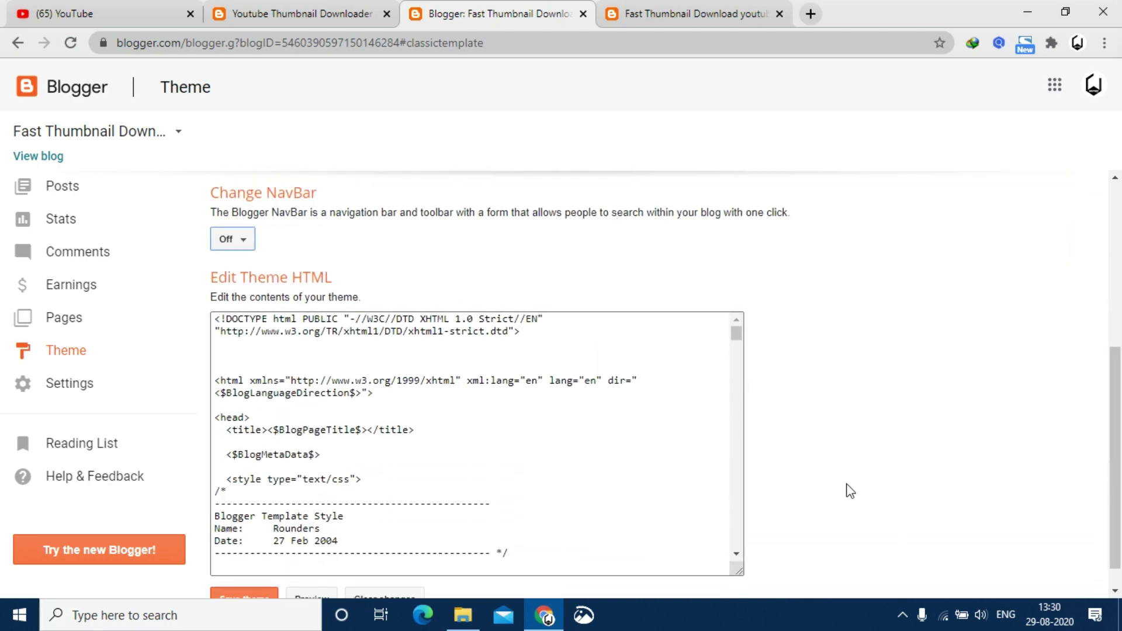
scroll(526, 526, down, 1)
click(251, 570)
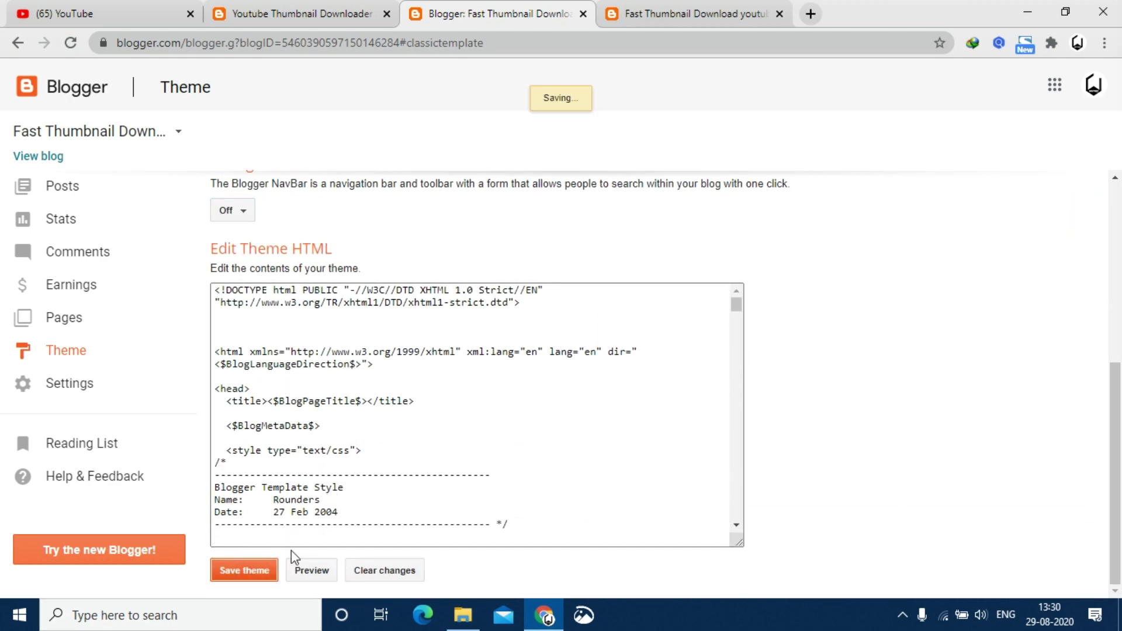
Step: Reload the live blog page to check the classic theme, and return to the blog's theme settings
click(651, 8)
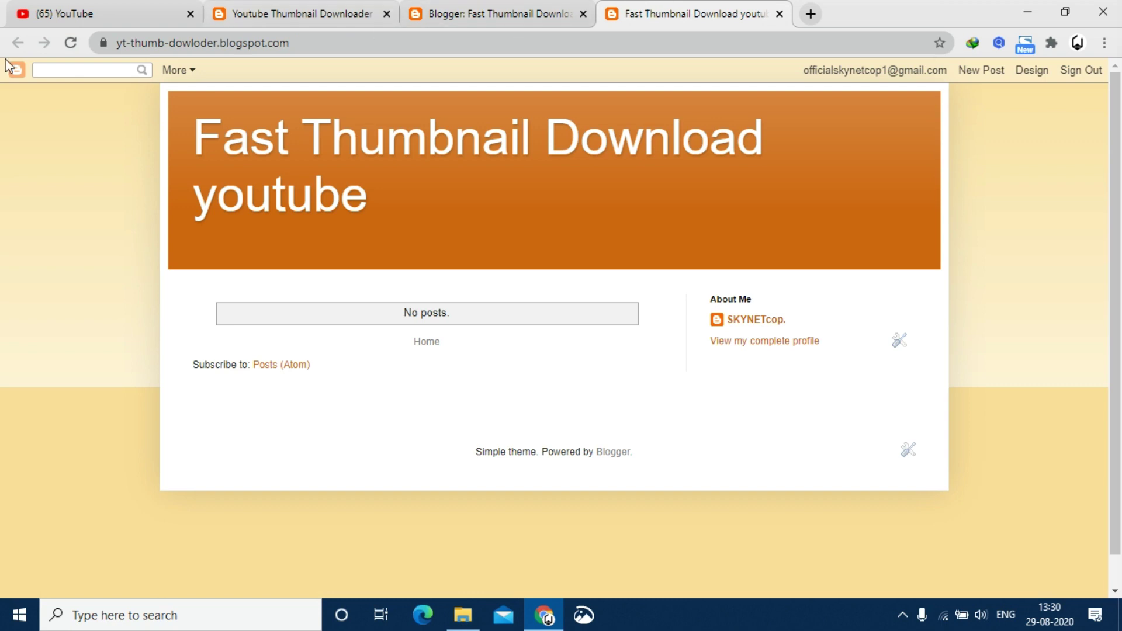
click(76, 45)
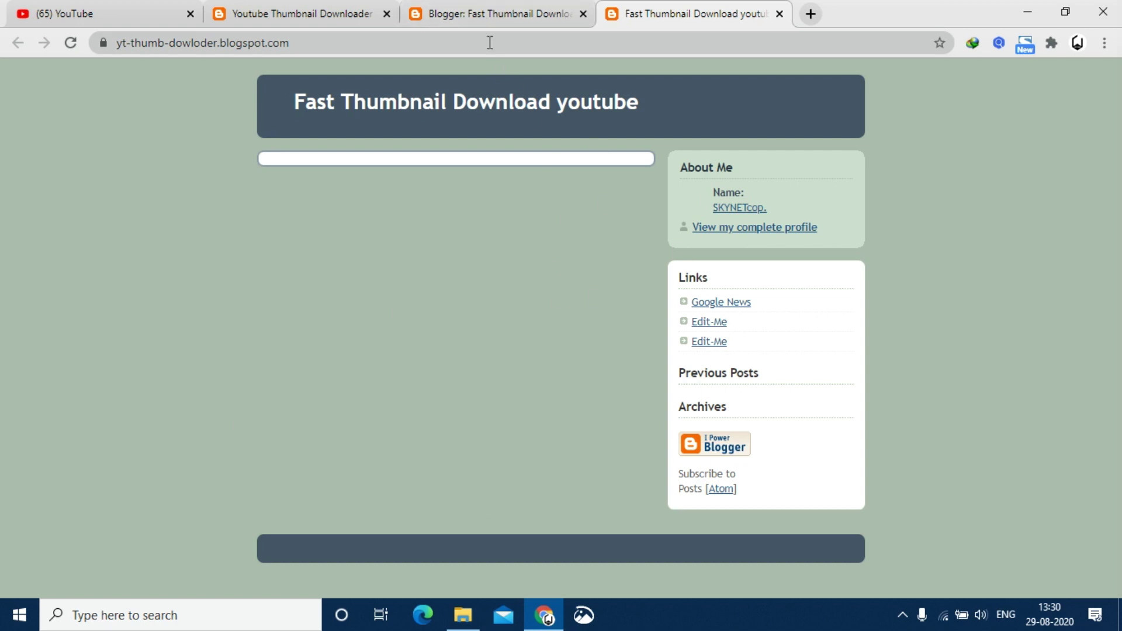
click(486, 22)
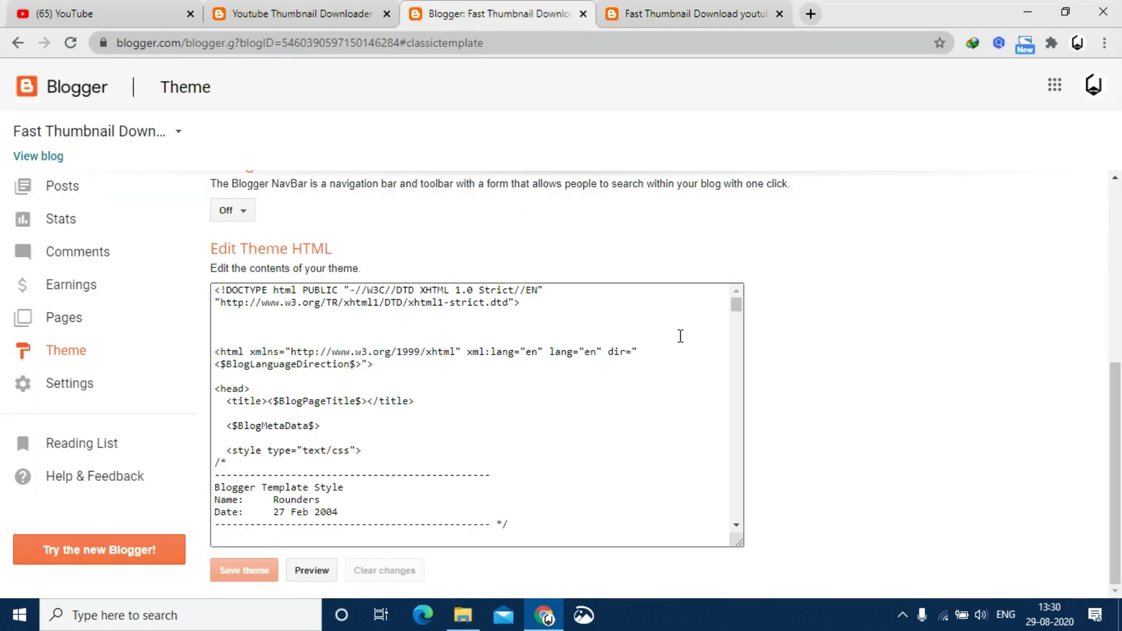
Step: Switch to File Explorer and open the YouTube thumbnail Downloder Script By Hive-Store folder in Blogger Templates
click(1027, 12)
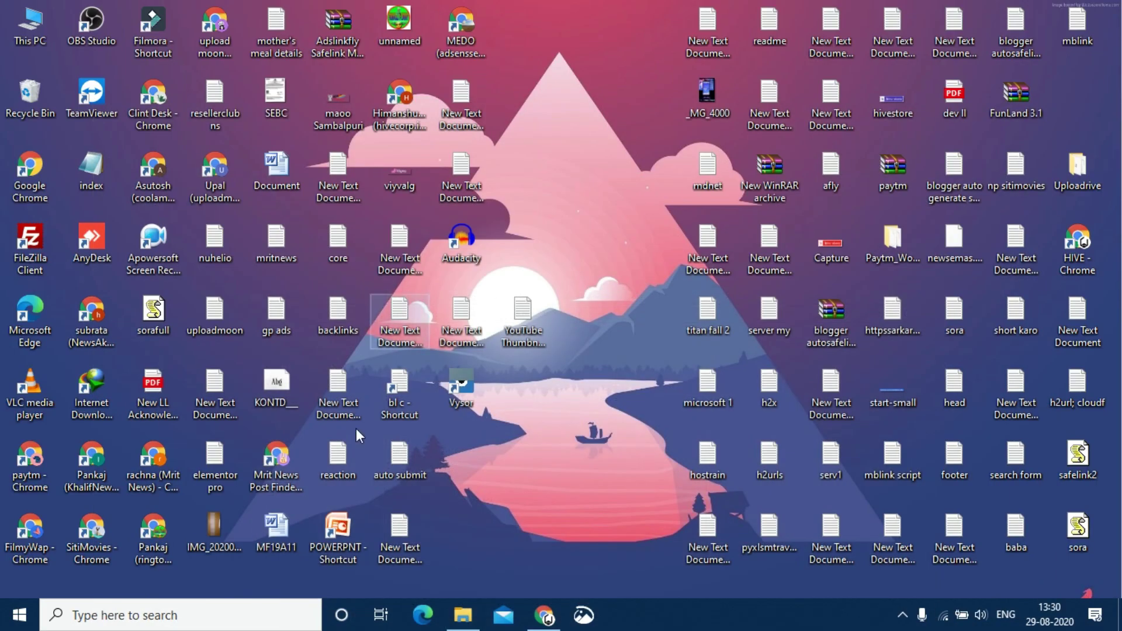
click(463, 615)
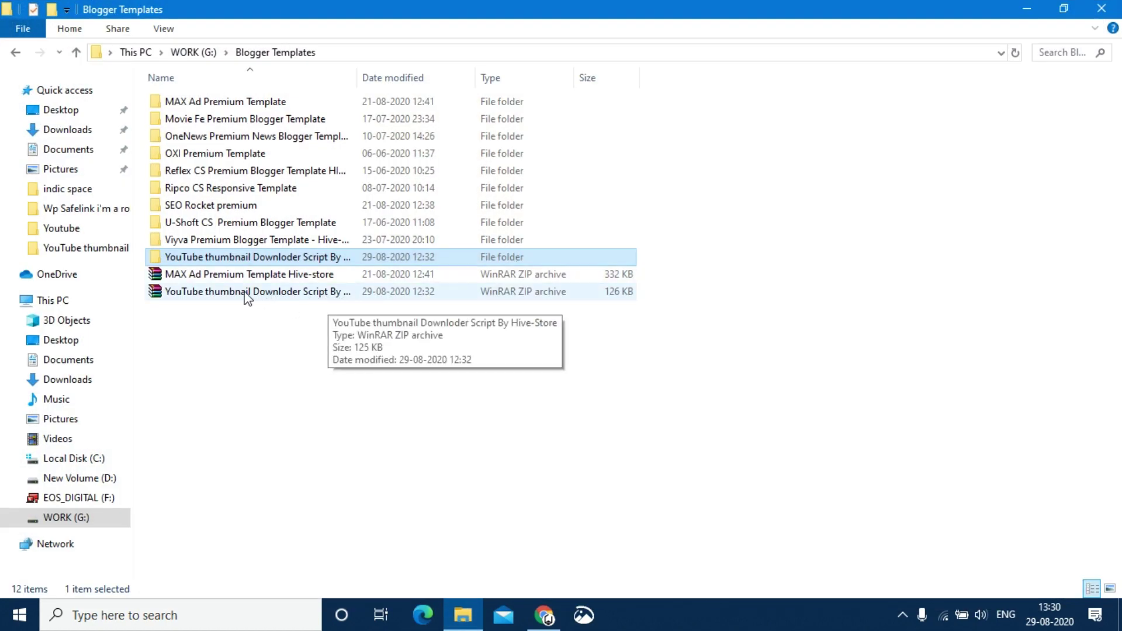
click(220, 318)
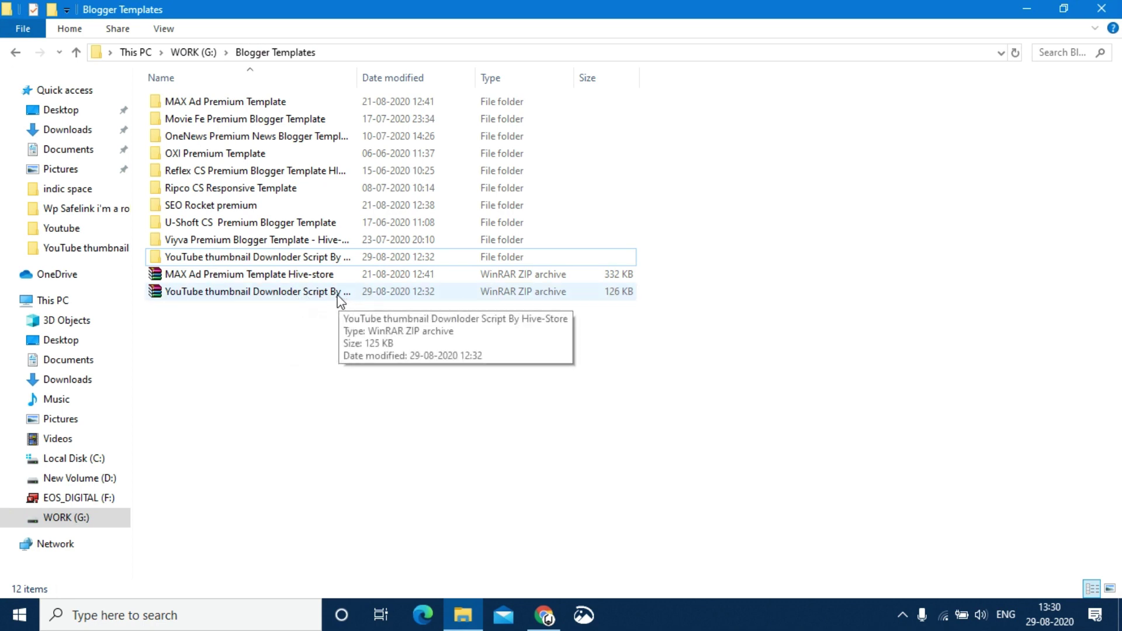
double_click(307, 257)
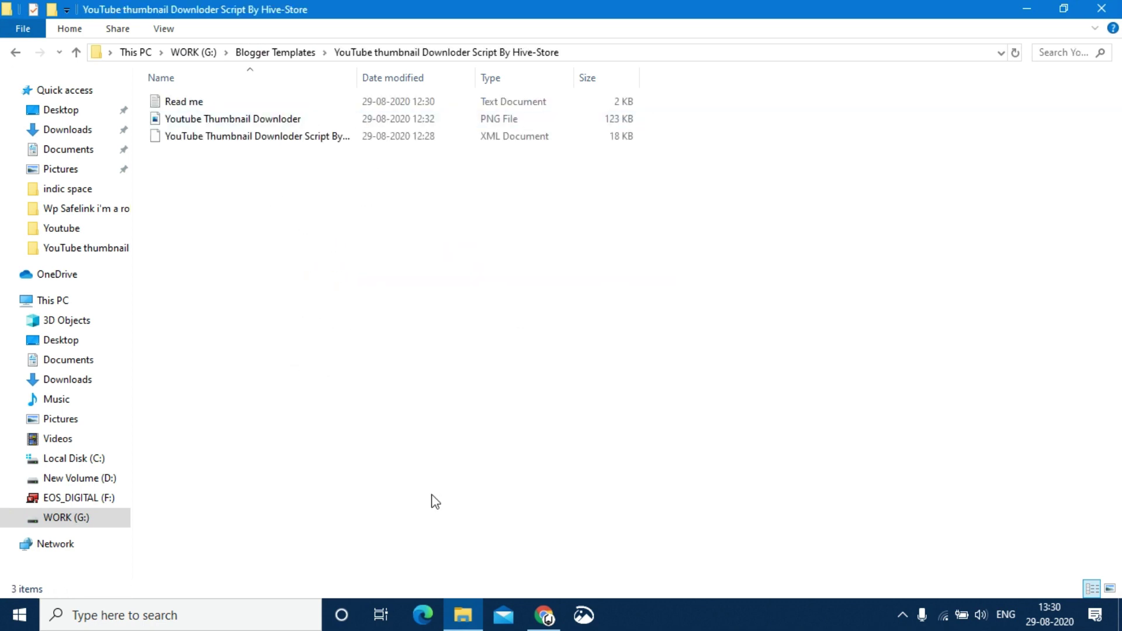
click(75, 54)
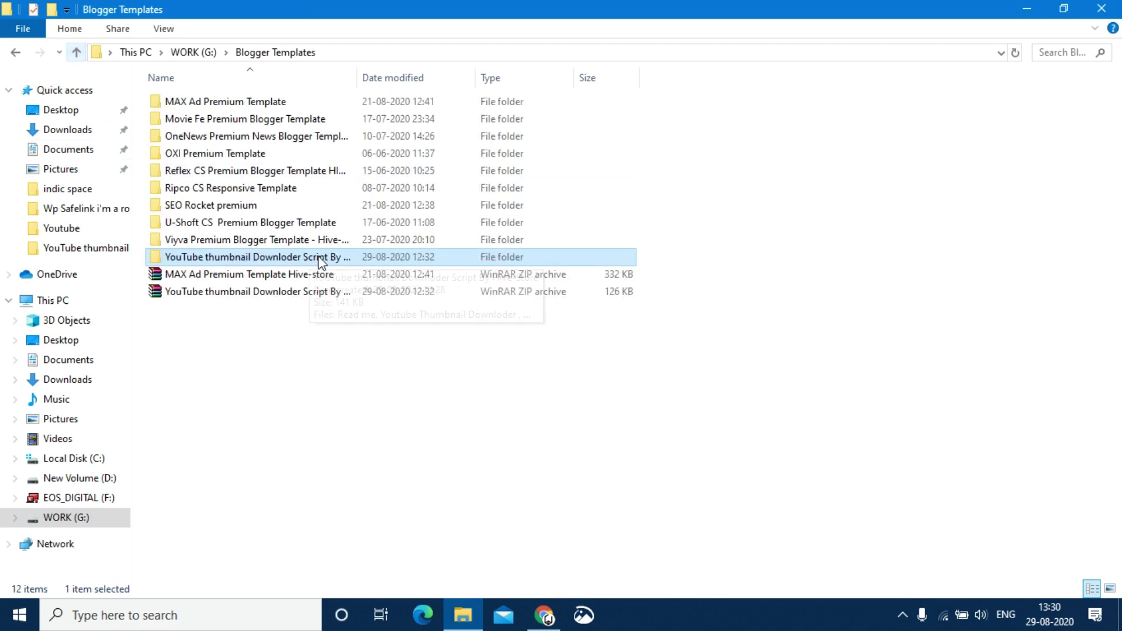
double_click(278, 257)
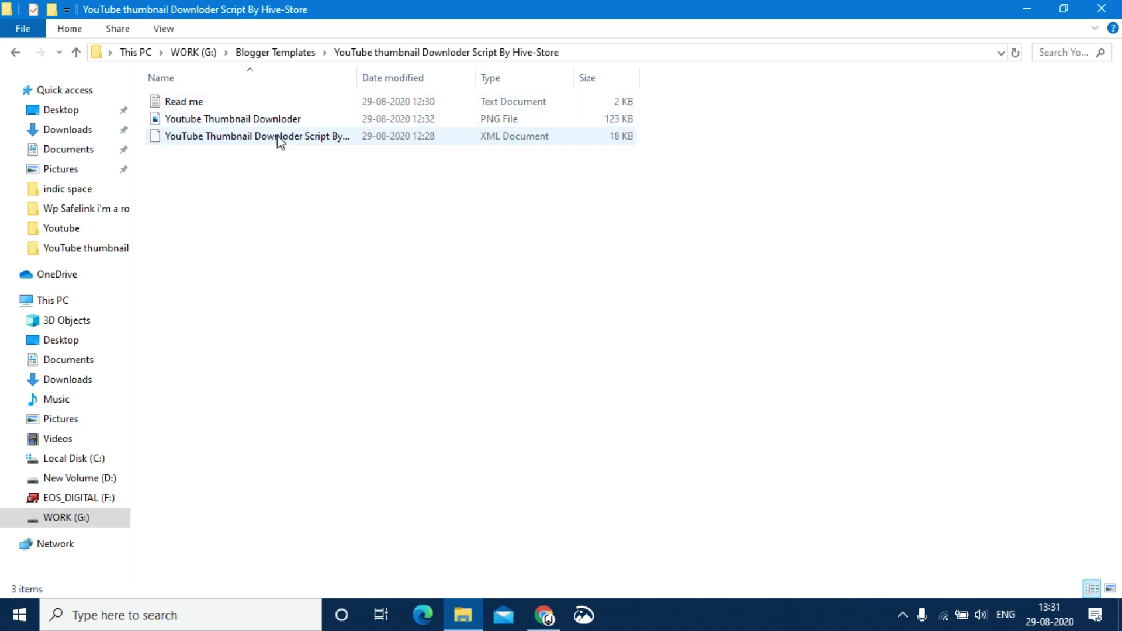
Step: Open the folder's YouTube Thumbnail Downloder Script XML file in Notepad and copy its entire code
double_click(313, 138)
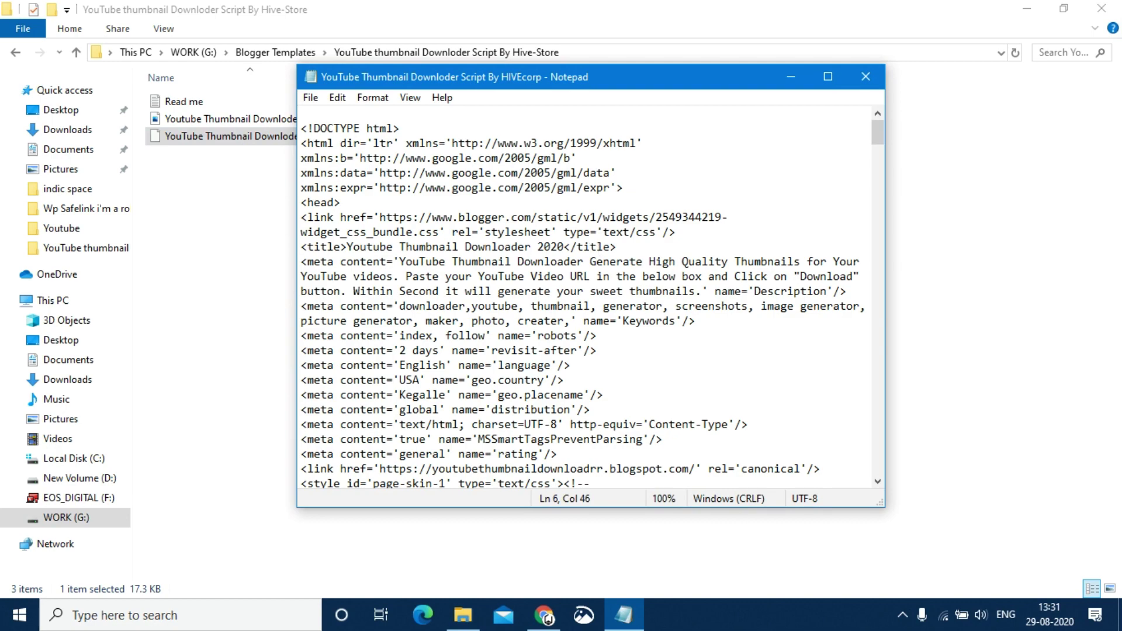
key(ctrl+a)
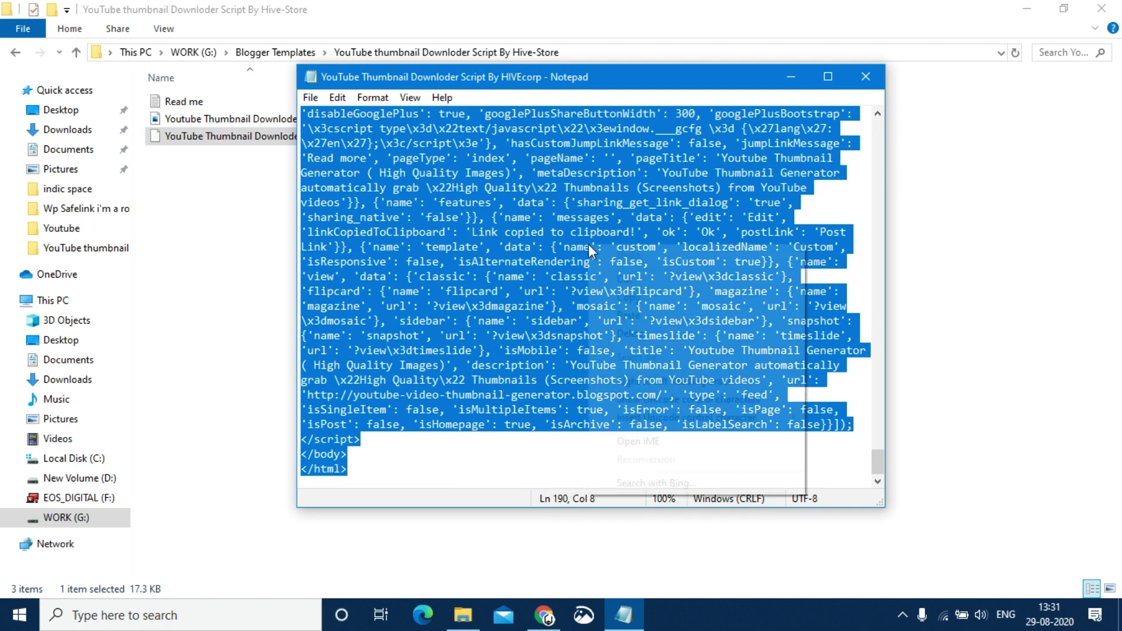
right_click(588, 246)
click(643, 297)
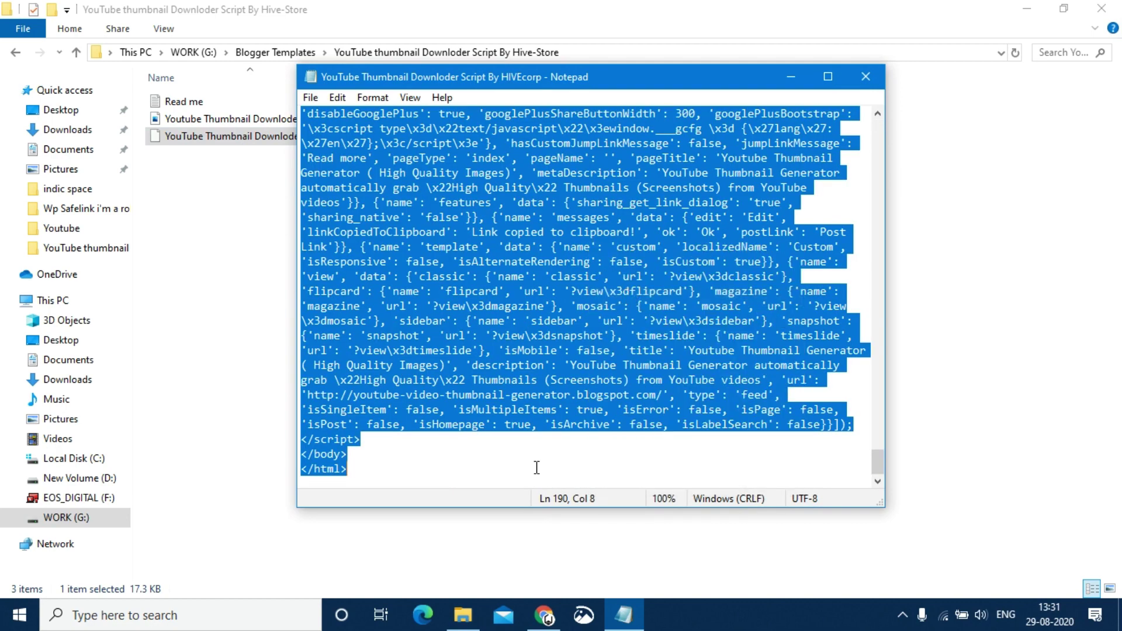
Step: Switch back to Chrome, replace the entire theme HTML with the copied script code and save the theme
click(544, 615)
click(404, 448)
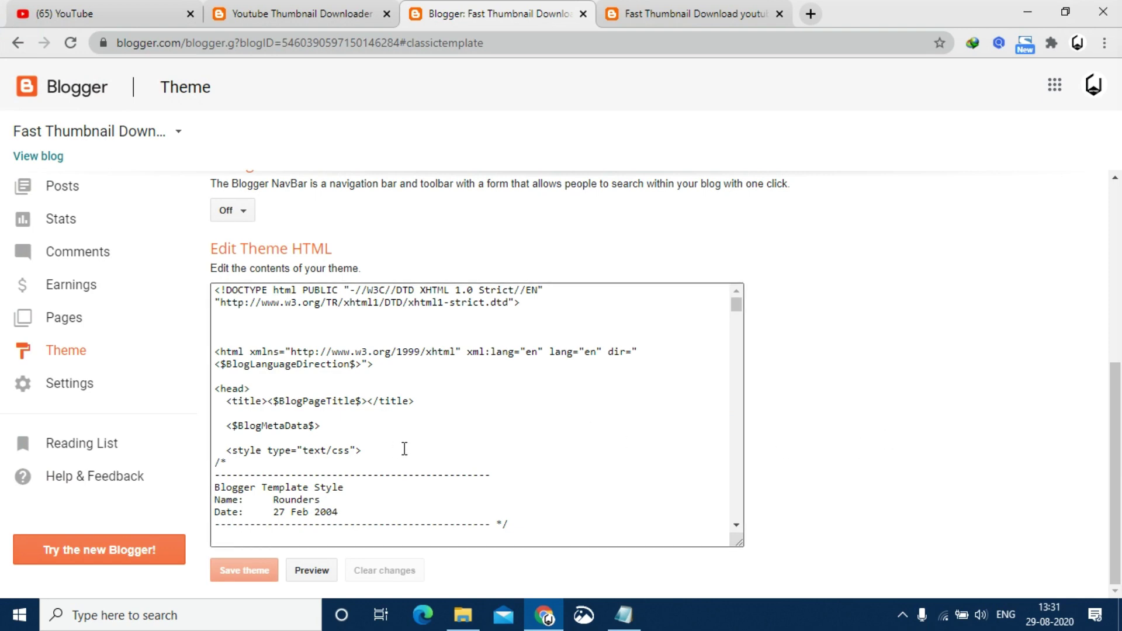
key(ctrl+a)
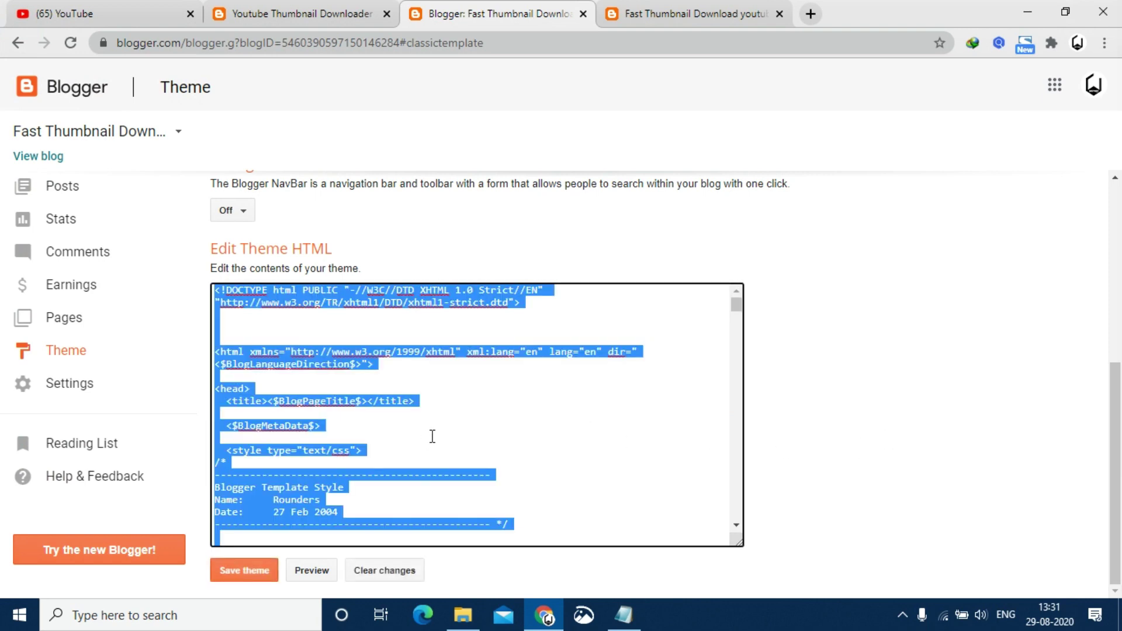
key(ctrl+v)
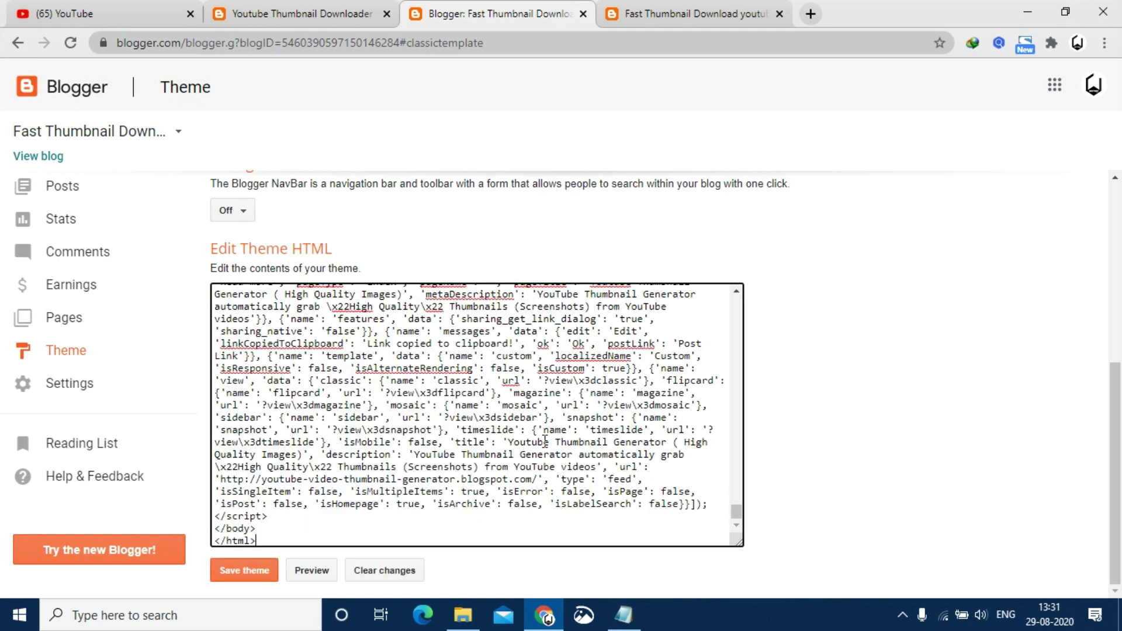
scroll(1117, 365, up, 2)
scroll(1117, 366, down, 2)
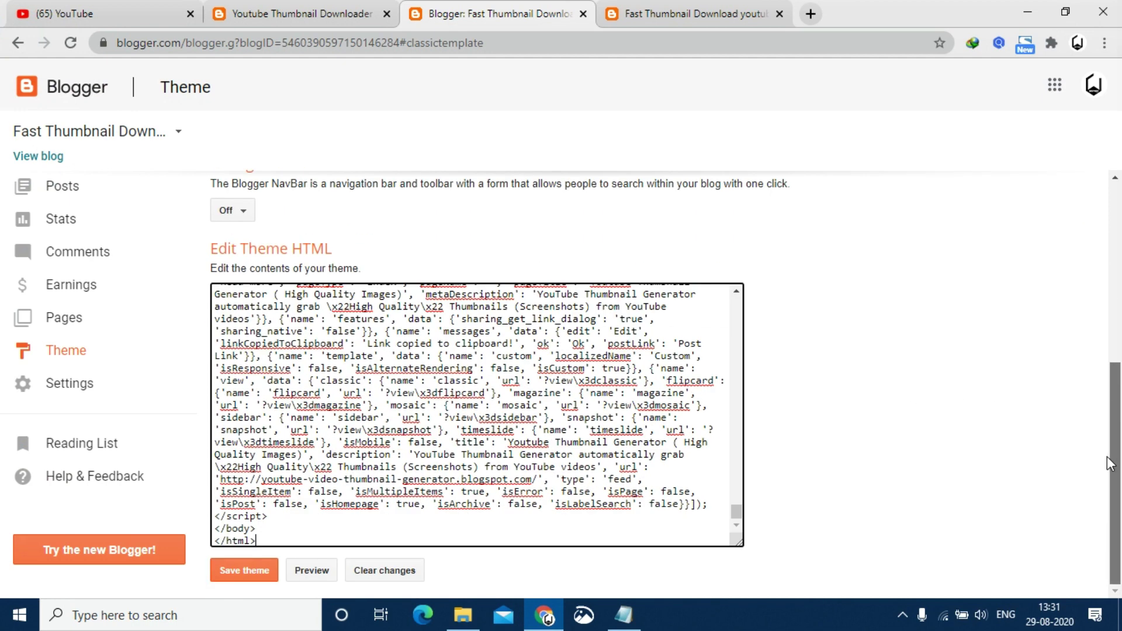
click(253, 570)
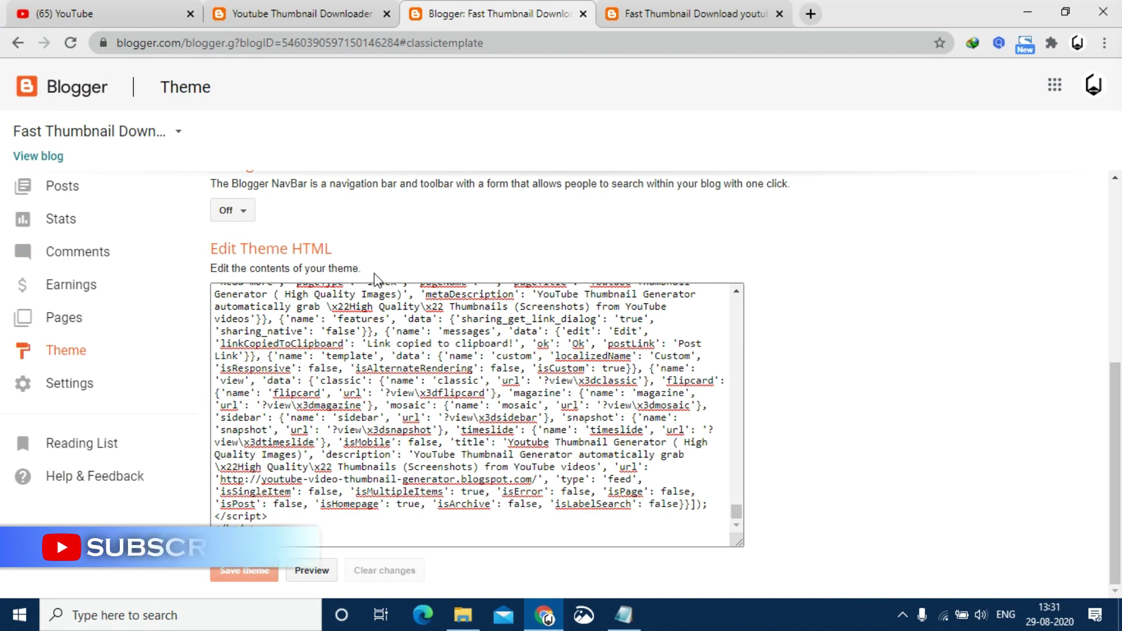
Step: Reload the live blog and compare its page and address with the existing best-youtube-thumbnail-downloder blog
click(719, 12)
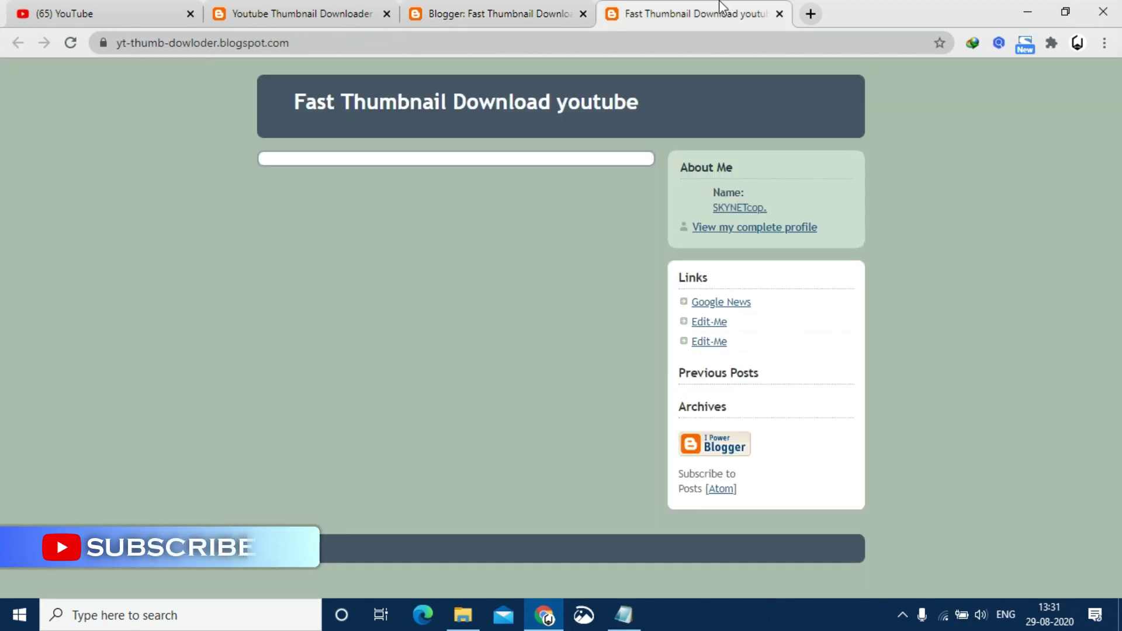
click(70, 43)
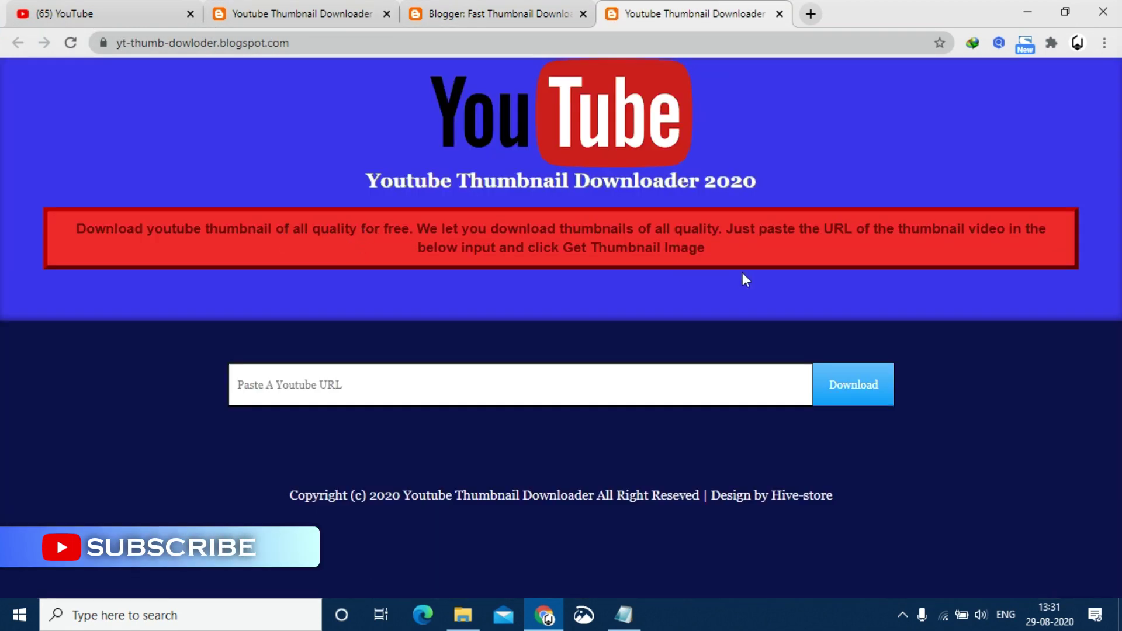
click(146, 13)
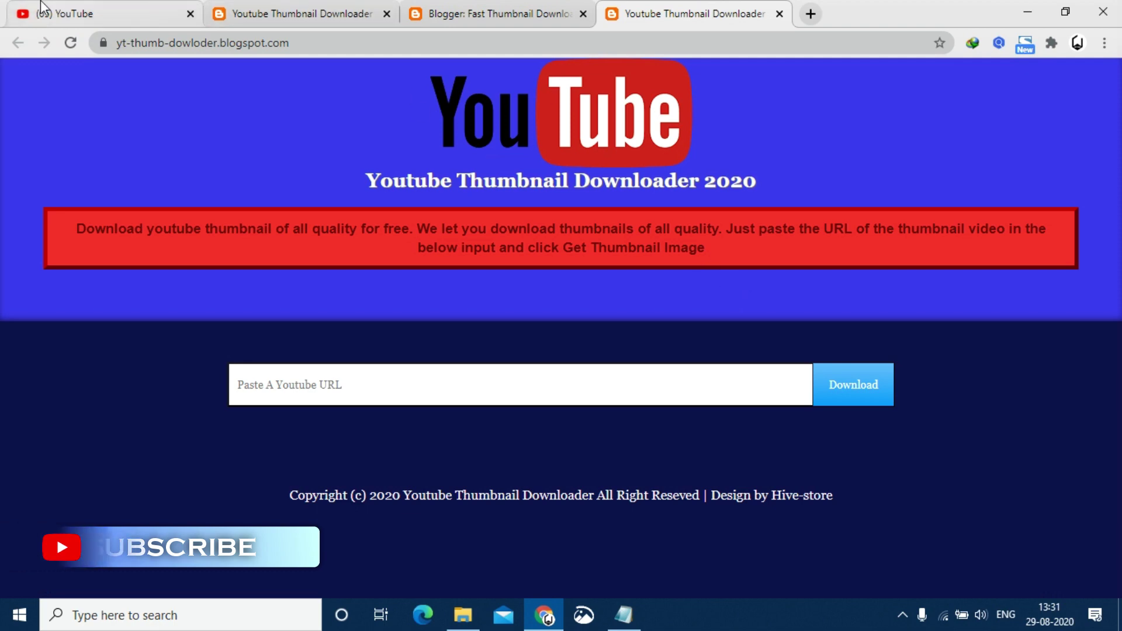
click(222, 7)
click(760, 9)
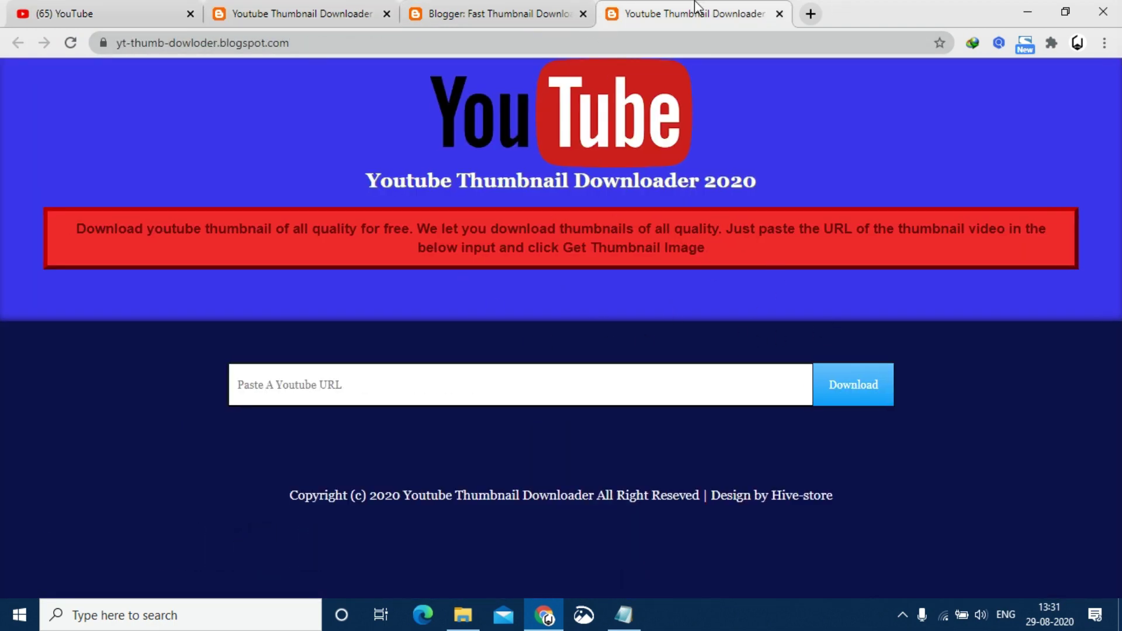
click(123, 44)
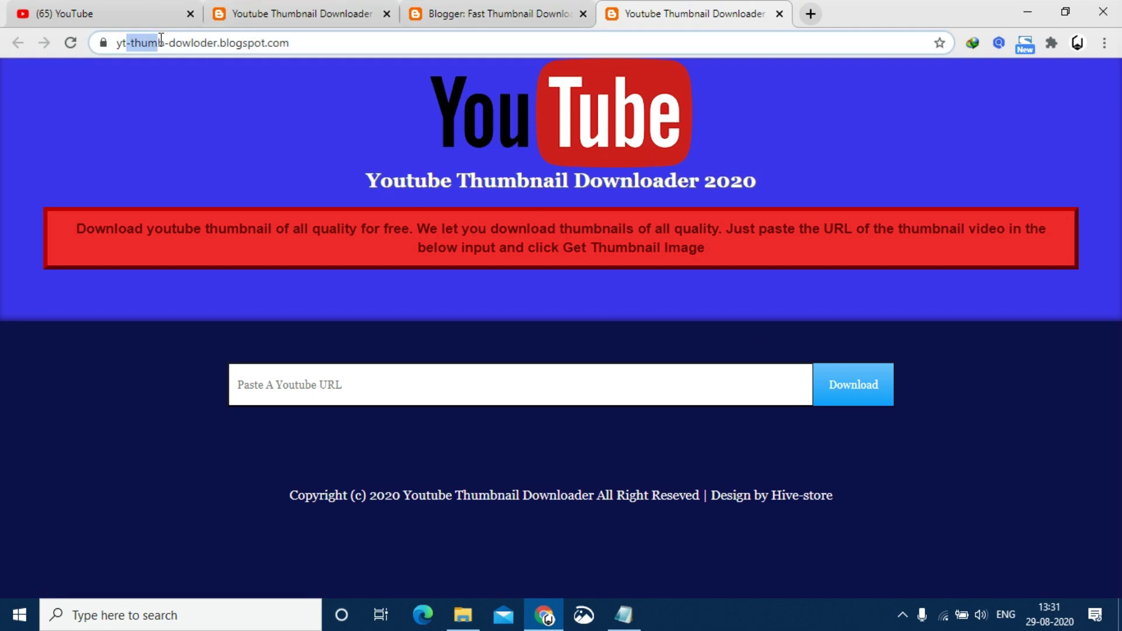
key(ctrl+2)
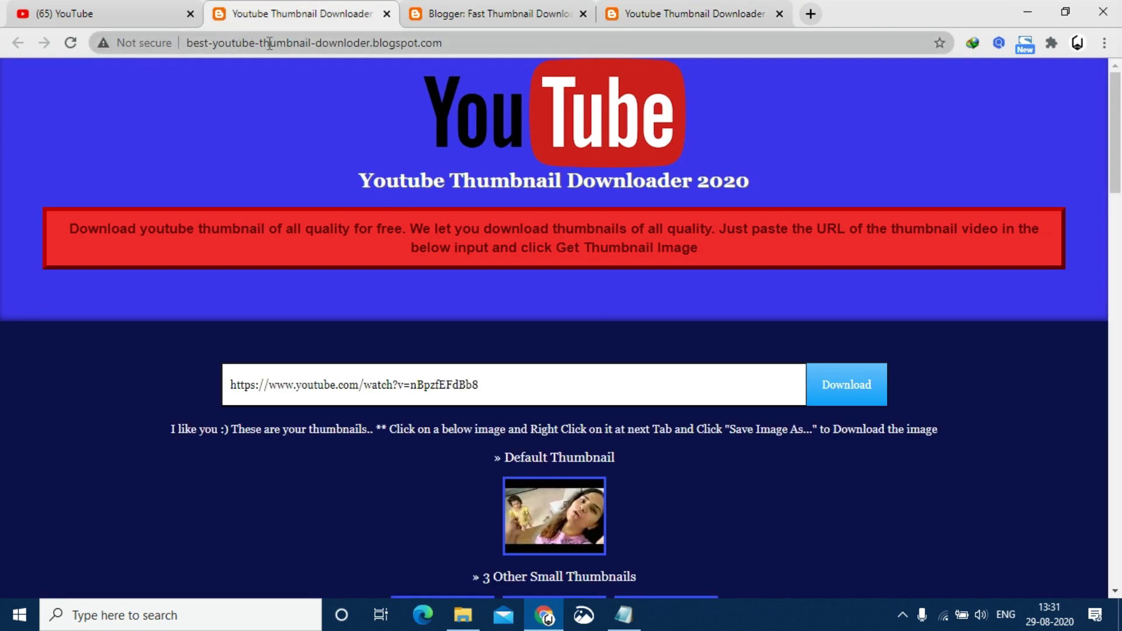
click(709, 7)
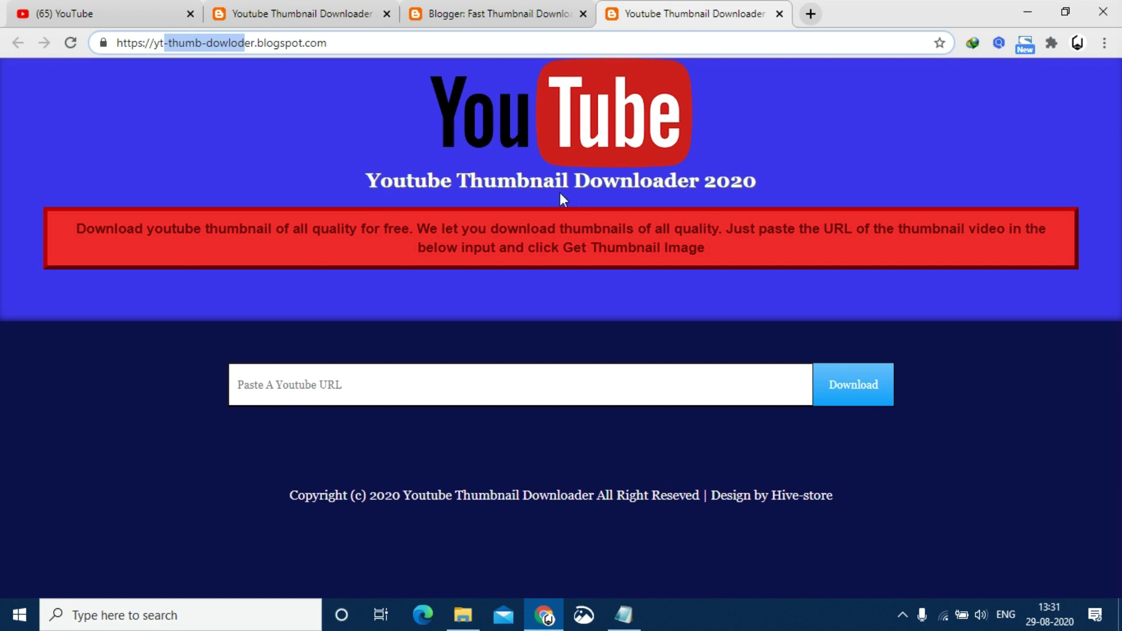
click(733, 342)
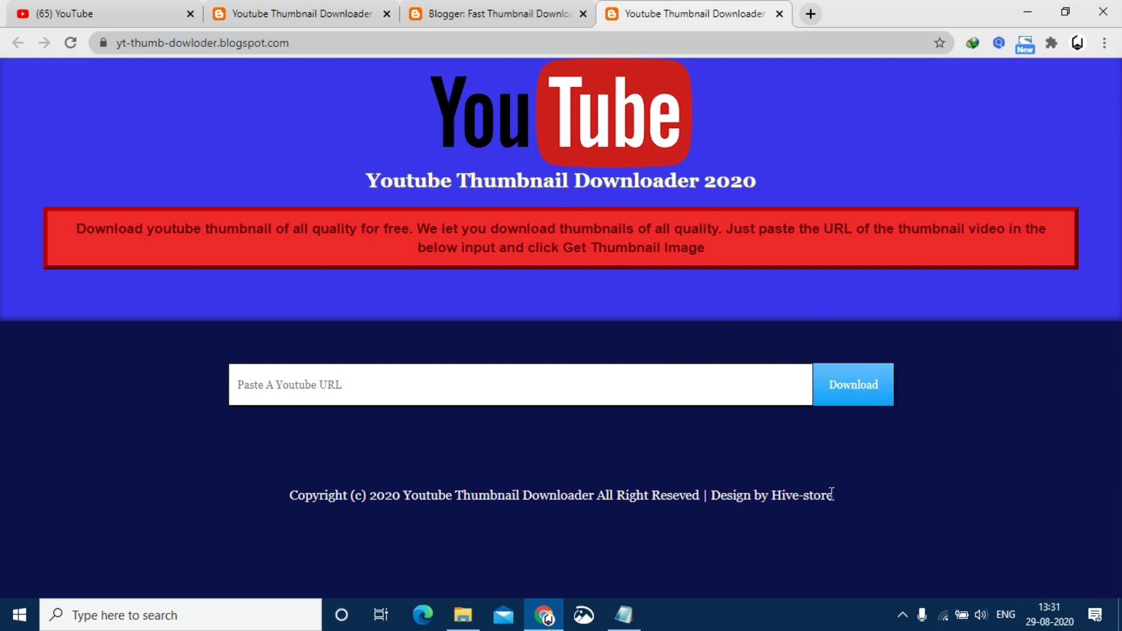
Step: Remove the "| Design by Hive-store" credit from the copyright line in the theme HTML and save the theme
drag(832, 494, 793, 494)
click(488, 14)
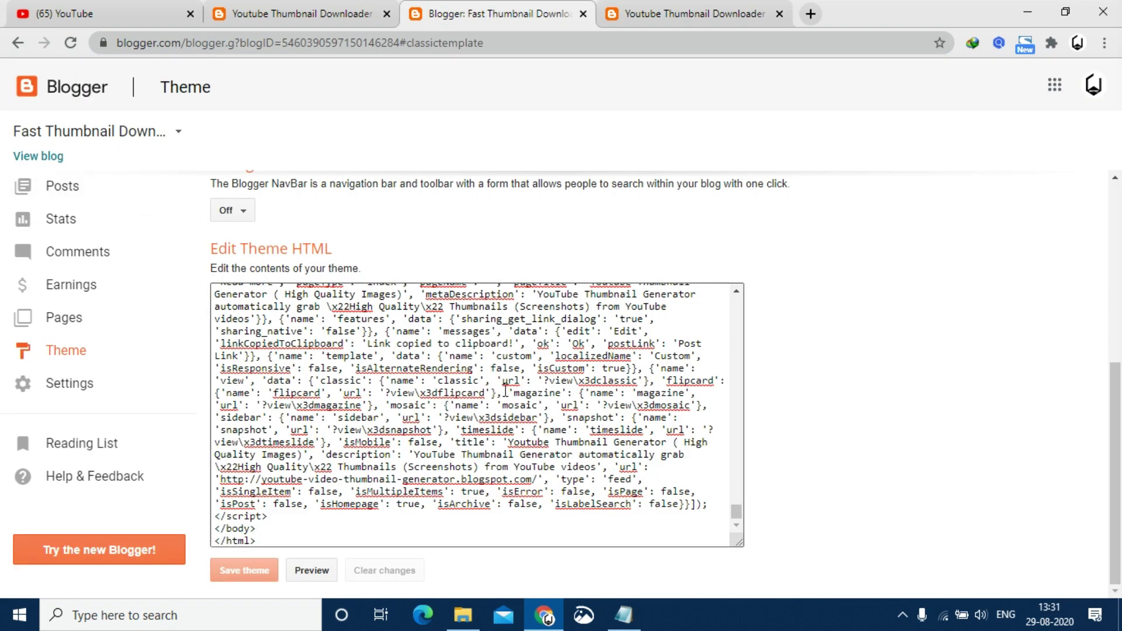
click(366, 511)
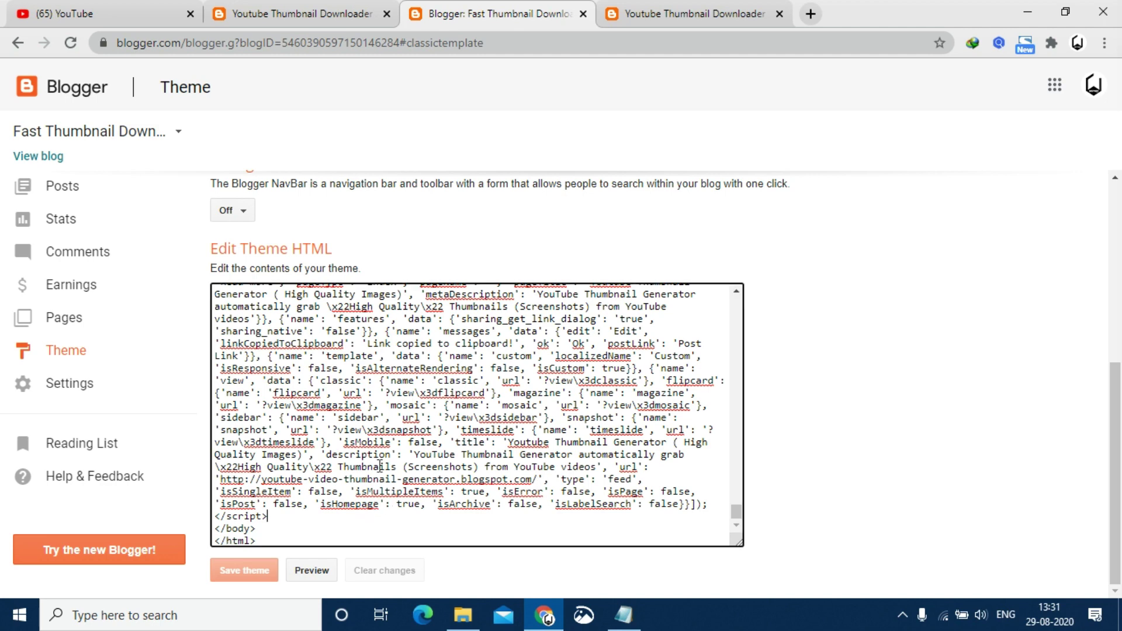
key(Up)
key(Up)
key(Up)
key(Up)
key(Up)
key(Up)
key(Up)
key(Up)
key(Up)
key(Up)
key(Up)
key(Up)
key(Up)
key(Up)
key(Up)
key(Up)
key(Up)
key(Up)
key(Up)
key(Up)
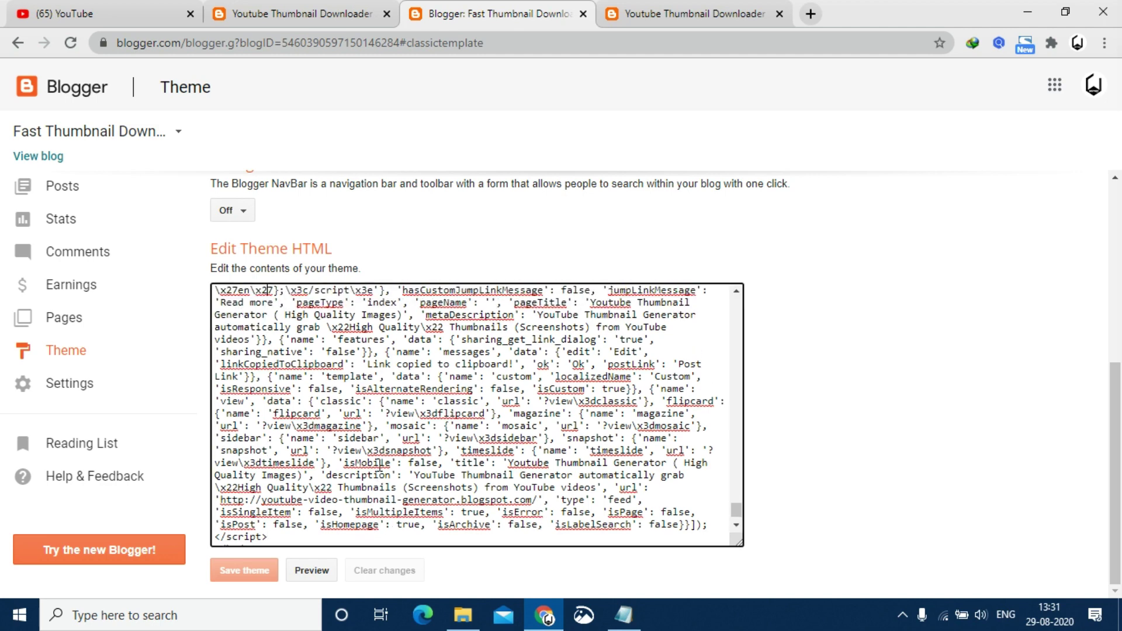
key(Up)
key(Up)
key(Up)
key(Up)
key(Up)
key(Up)
key(Up)
key(Up)
key(Up)
key(Up)
key(Up)
key(Up)
key(Up)
key(Up)
key(Up)
key(Up)
key(Up)
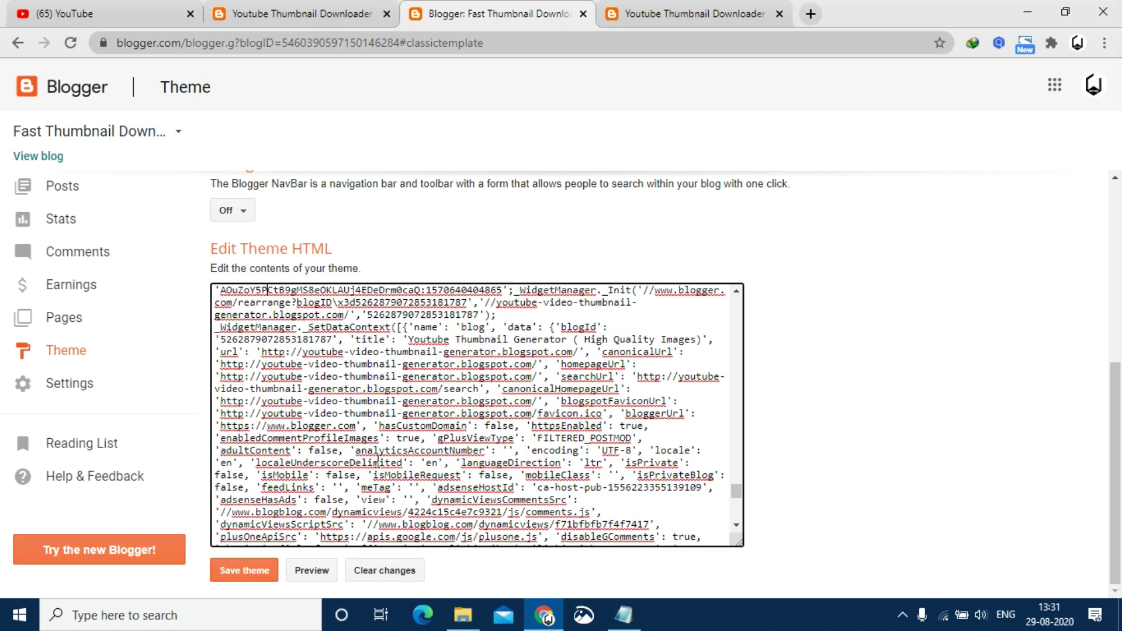
key(Up)
key(Up)
key(Up)
key(Up)
key(Up)
key(Up)
key(Up)
key(Up)
key(Up)
key(Up)
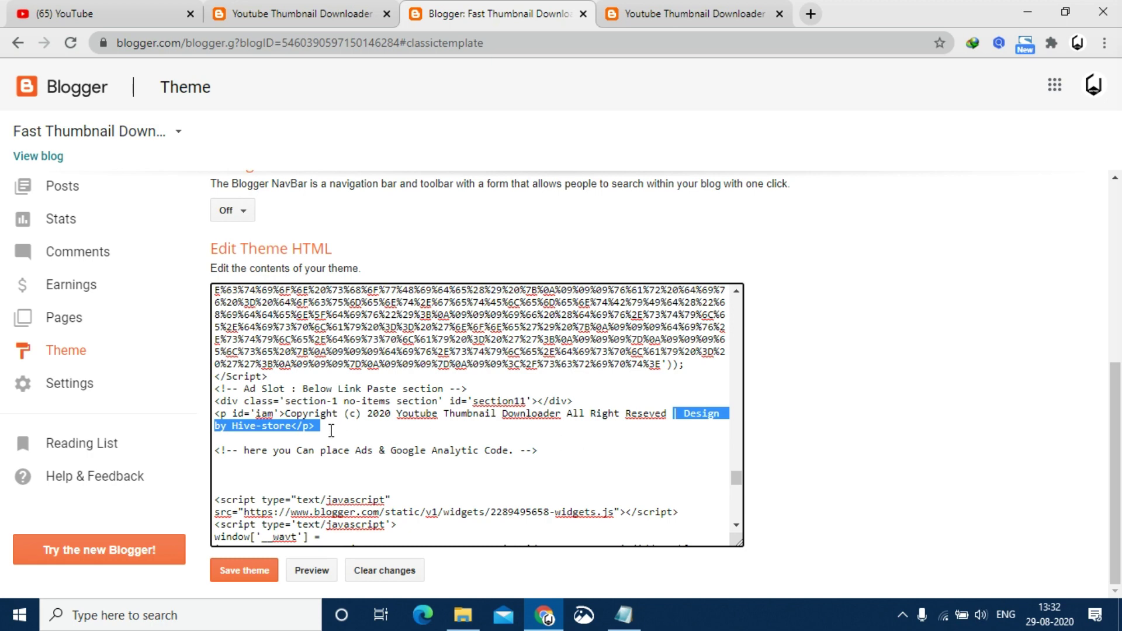
mouse_move(310, 429)
mouse_down()
mouse_move(270, 429)
mouse_move(325, 429)
mouse_move(296, 429)
mouse_up()
key(BackSpace)
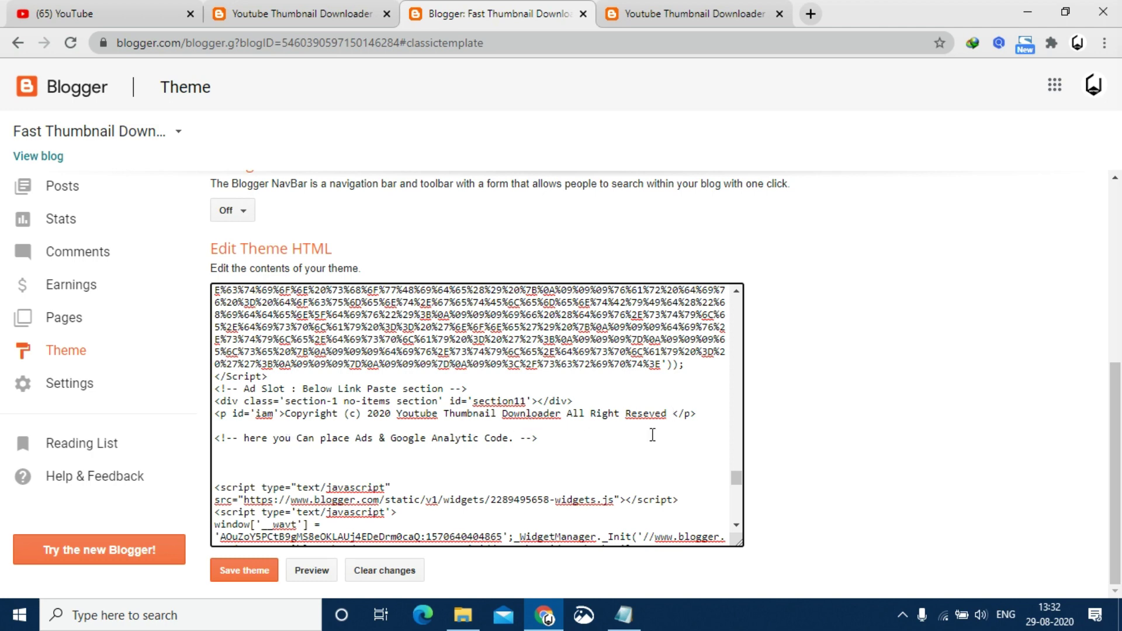
key(BackSpace)
click(272, 570)
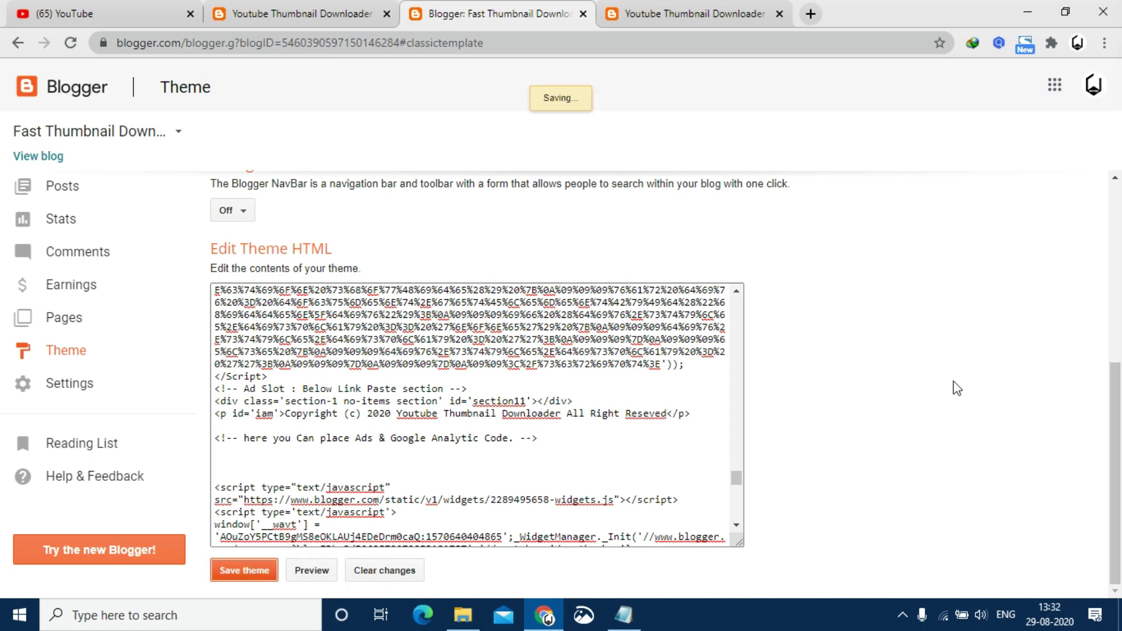
Step: Reload the live blog, check its copyright footer and return to the theme HTML
click(692, 13)
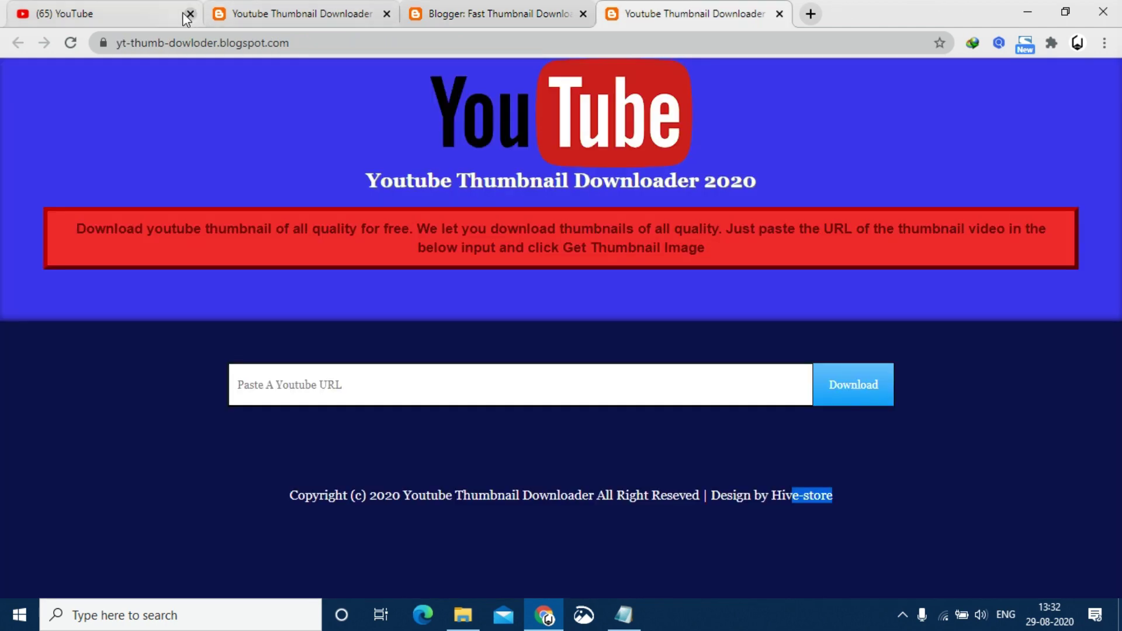
click(63, 42)
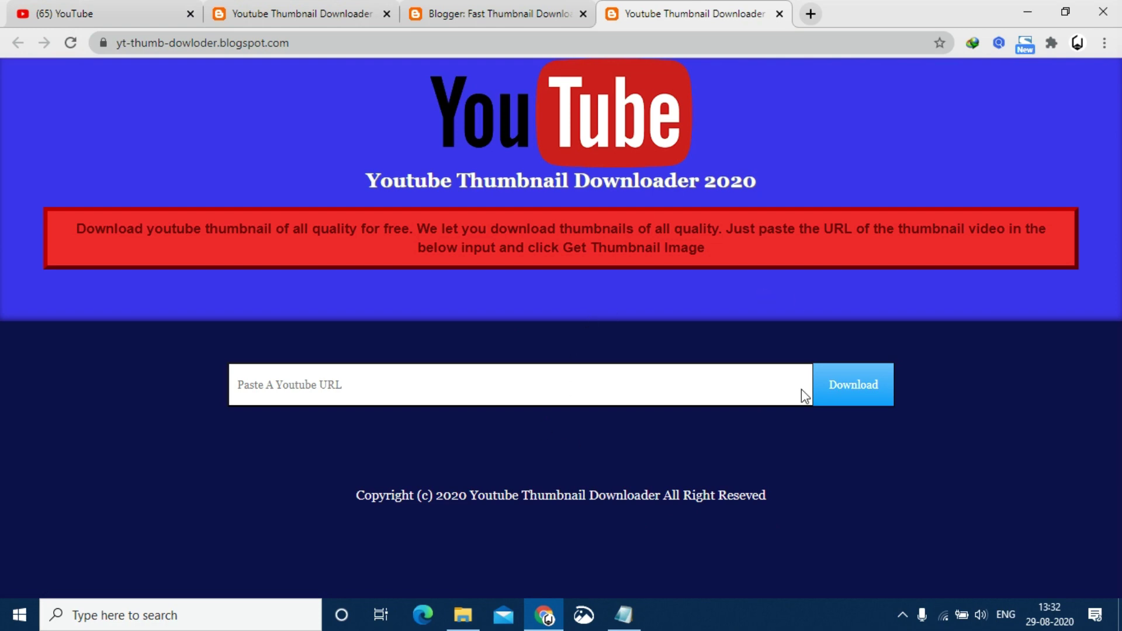
click(481, 17)
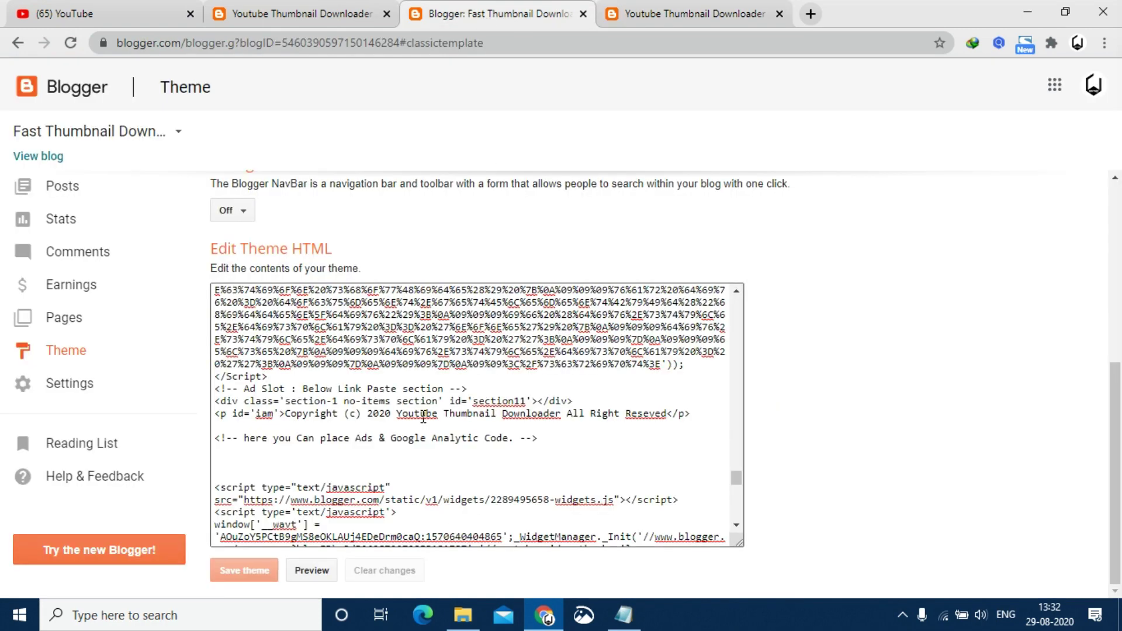
Step: Insert an empty line below the "Ad Slot : Below Link Paste section" comment in the theme HTML
mouse_move(468, 388)
mouse_down()
mouse_move(239, 388)
mouse_move(468, 386)
mouse_up()
click(813, 13)
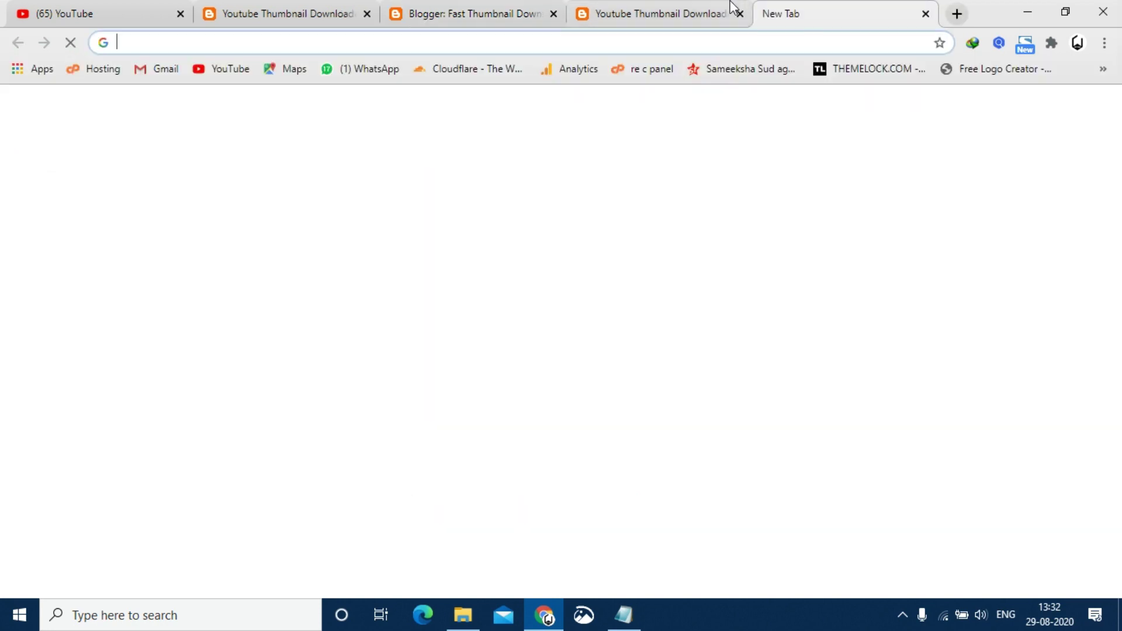
click(731, 9)
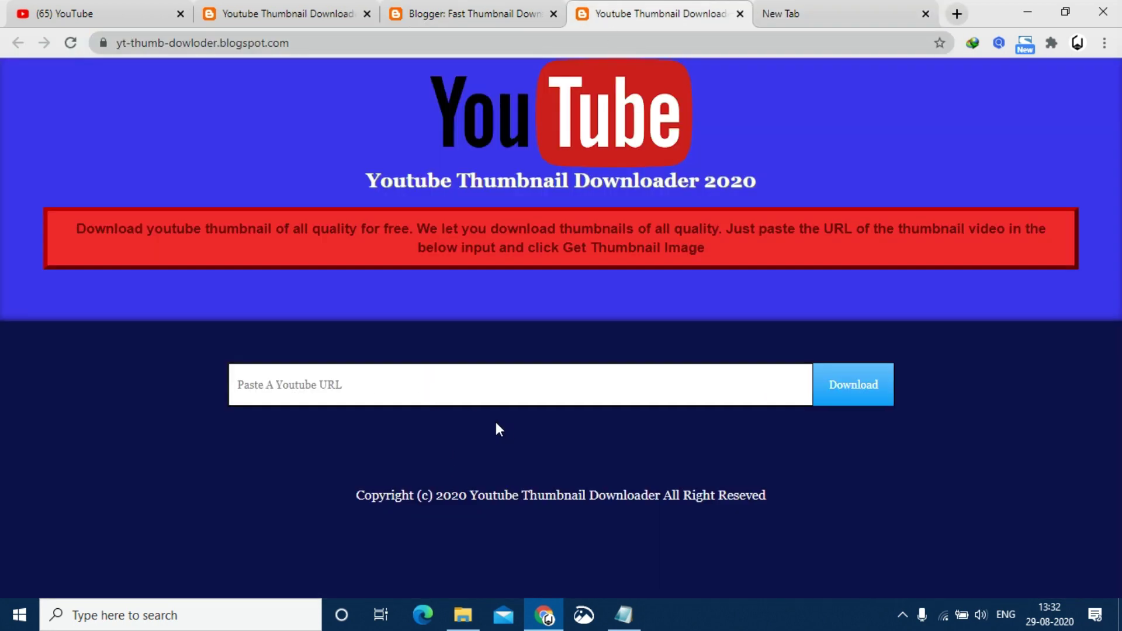
click(499, 9)
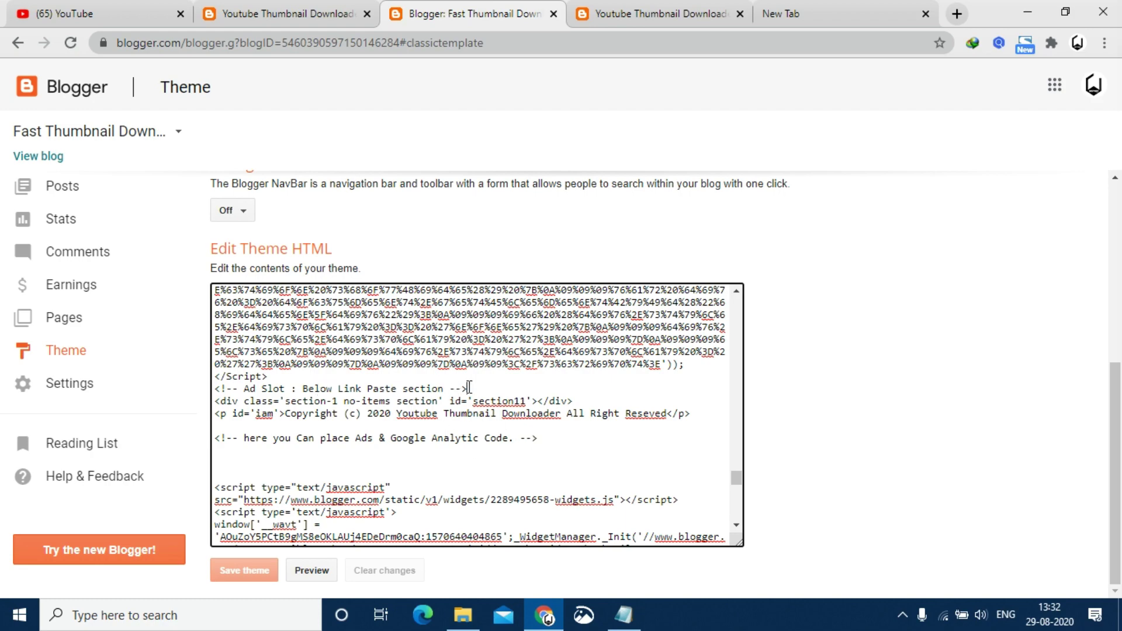
key(ctrl+v)
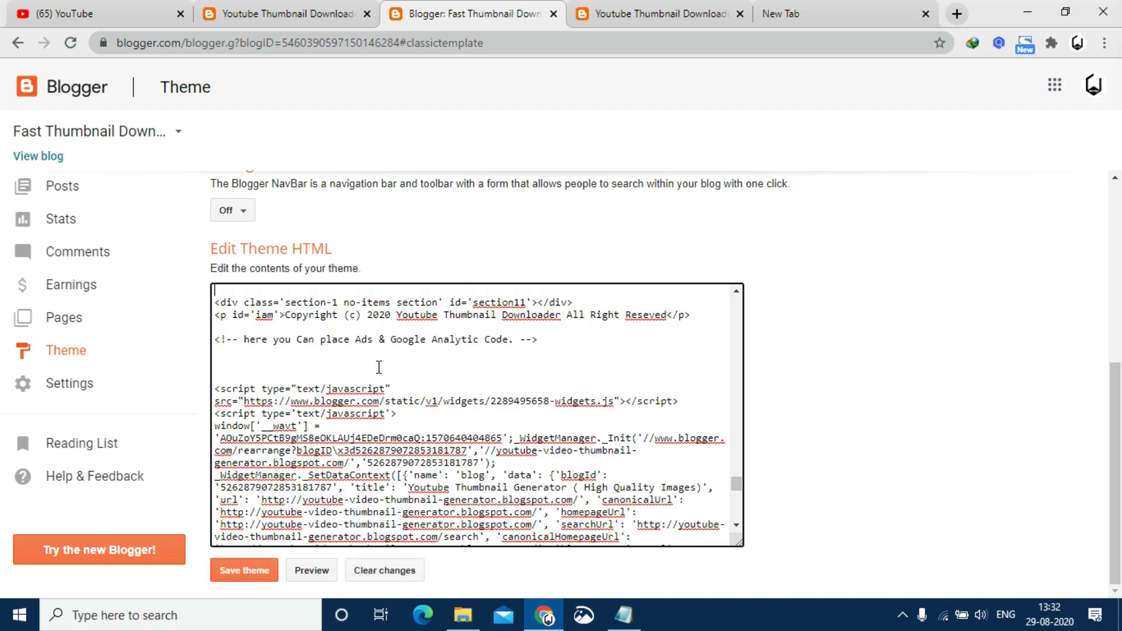
Step: Examine the analytics and ad slot placeholder comments in the theme HTML and compare their locations with the live blog
scroll(374, 380, up, 10)
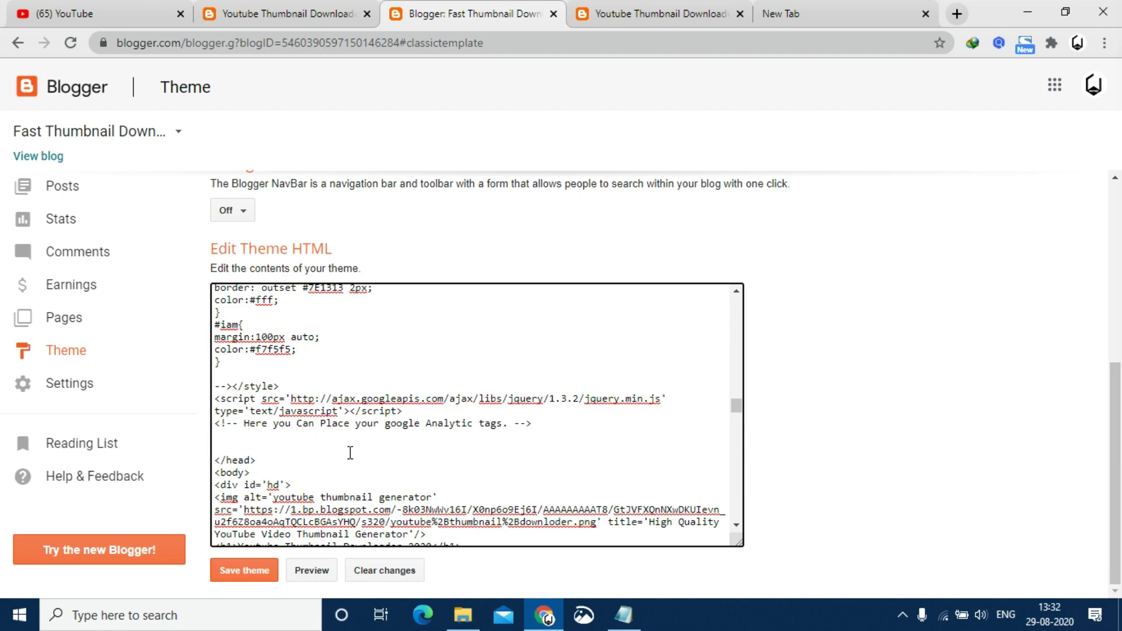
scroll(350, 453, down, 10)
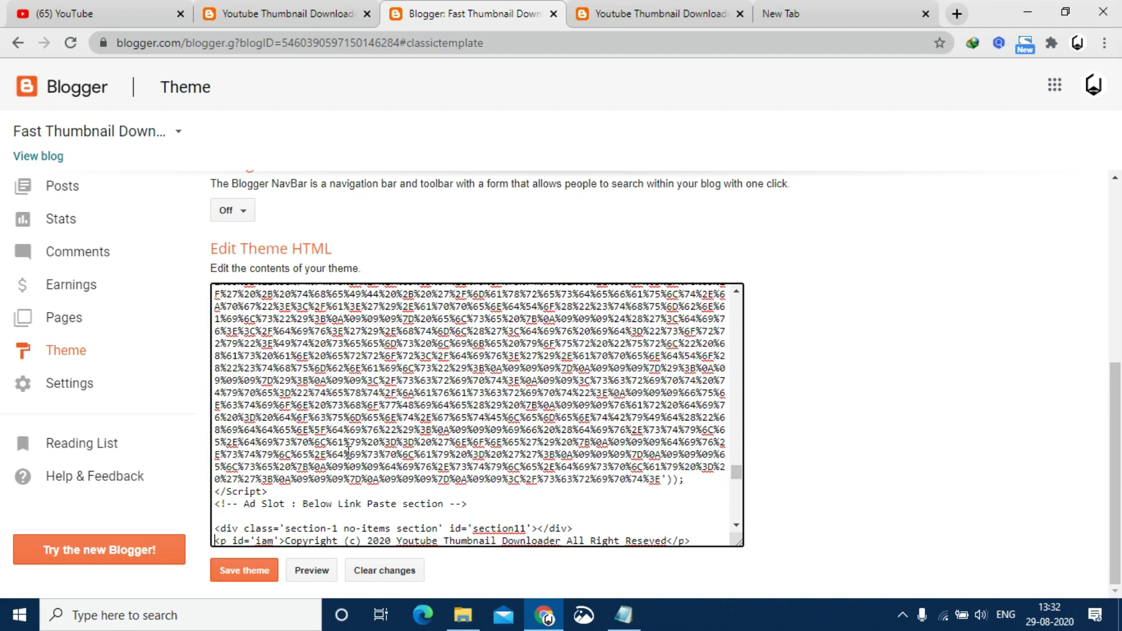
scroll(348, 453, down, 3)
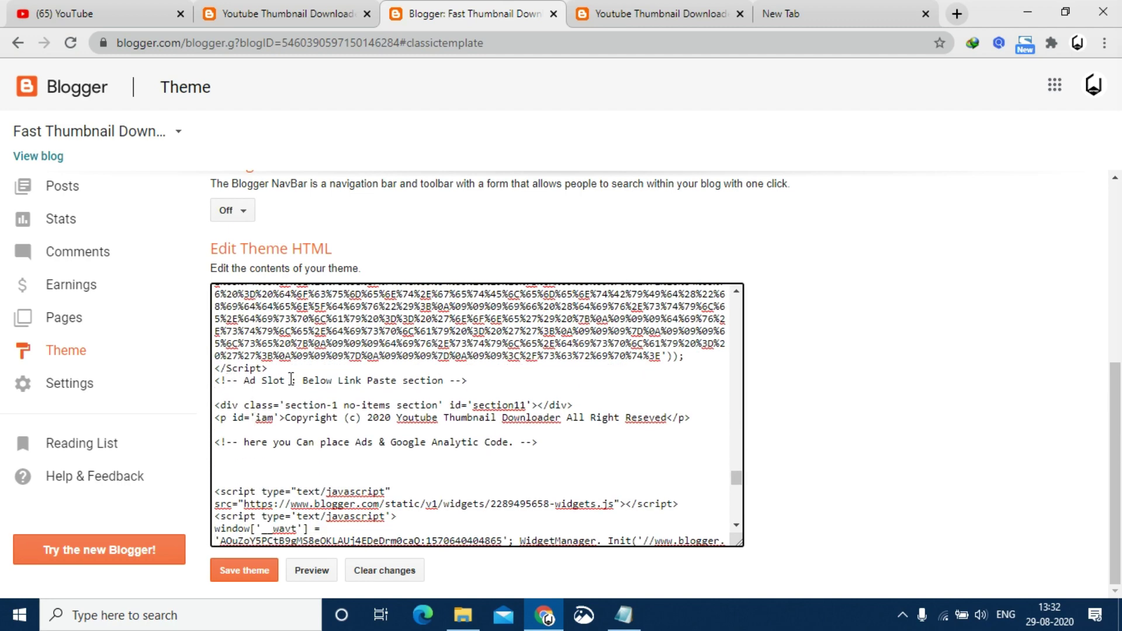
scroll(308, 375, up, 2)
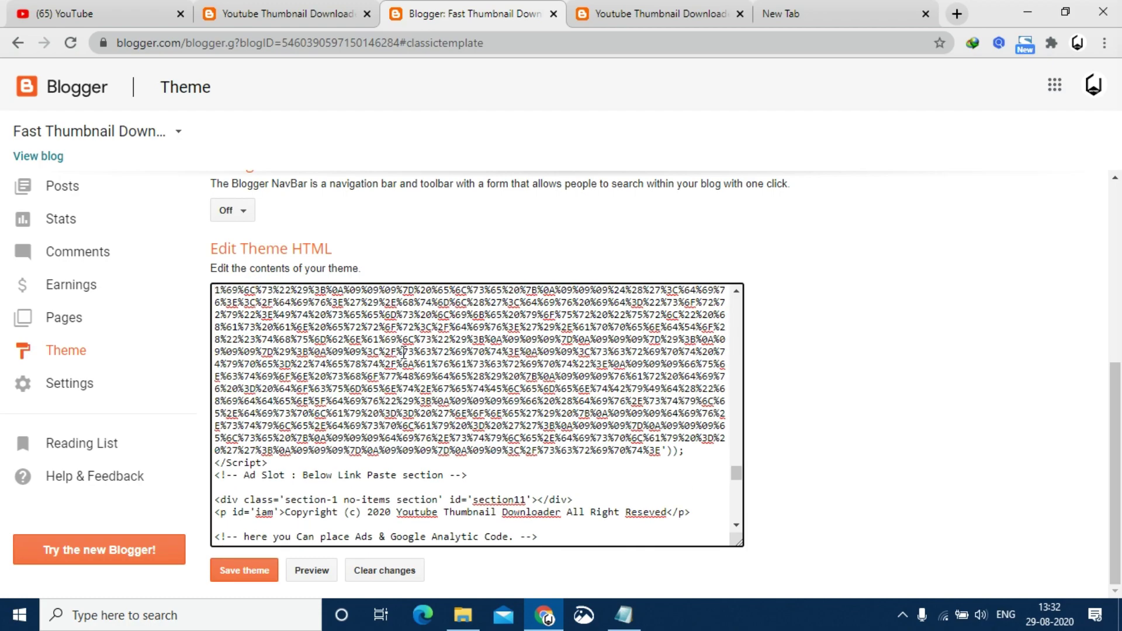
scroll(403, 353, up, 5)
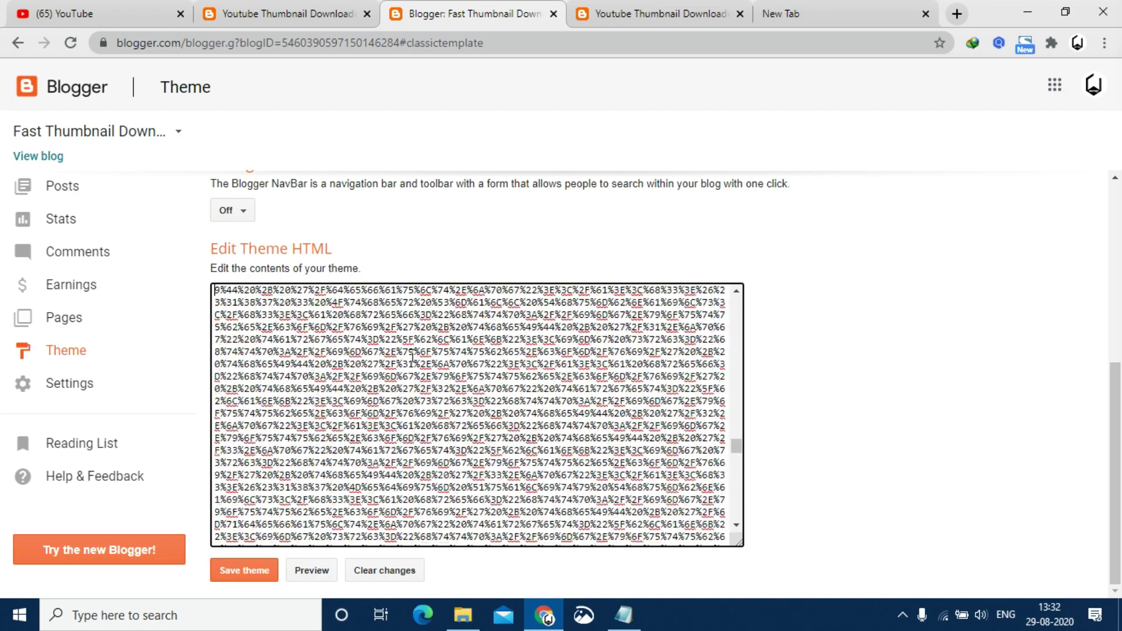
scroll(412, 355, up, 5)
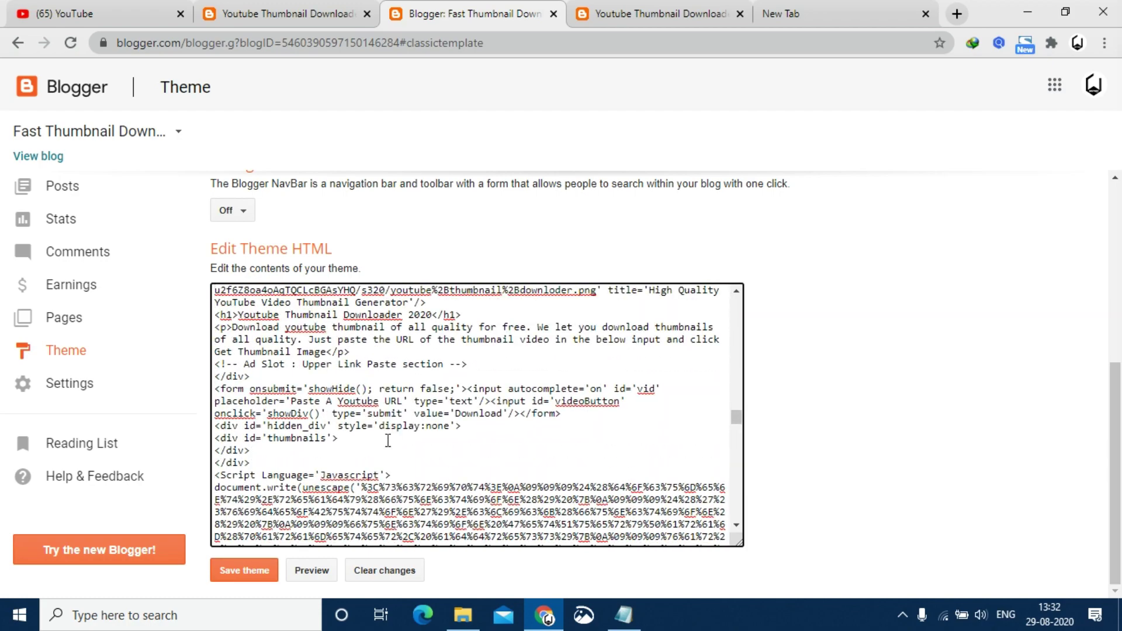
click(661, 14)
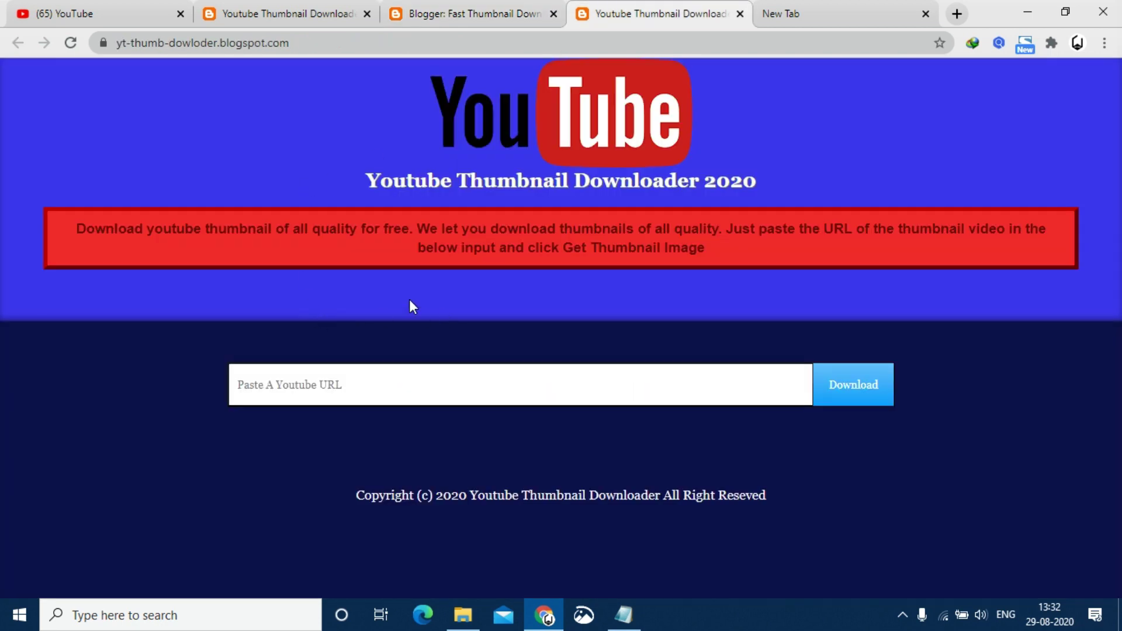
click(444, 8)
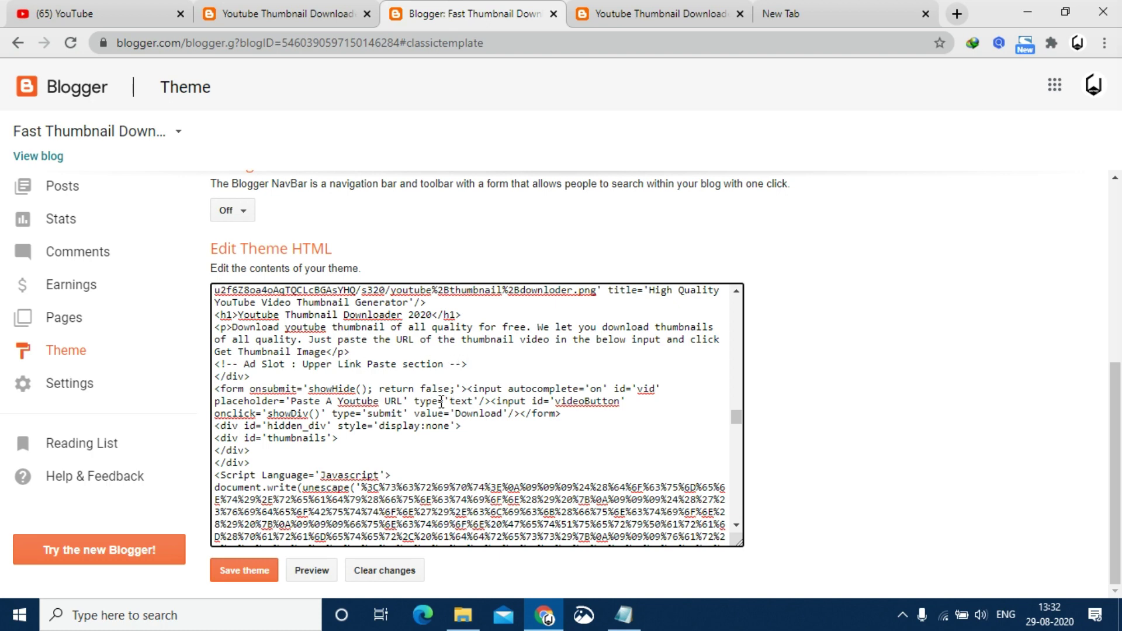
click(660, 13)
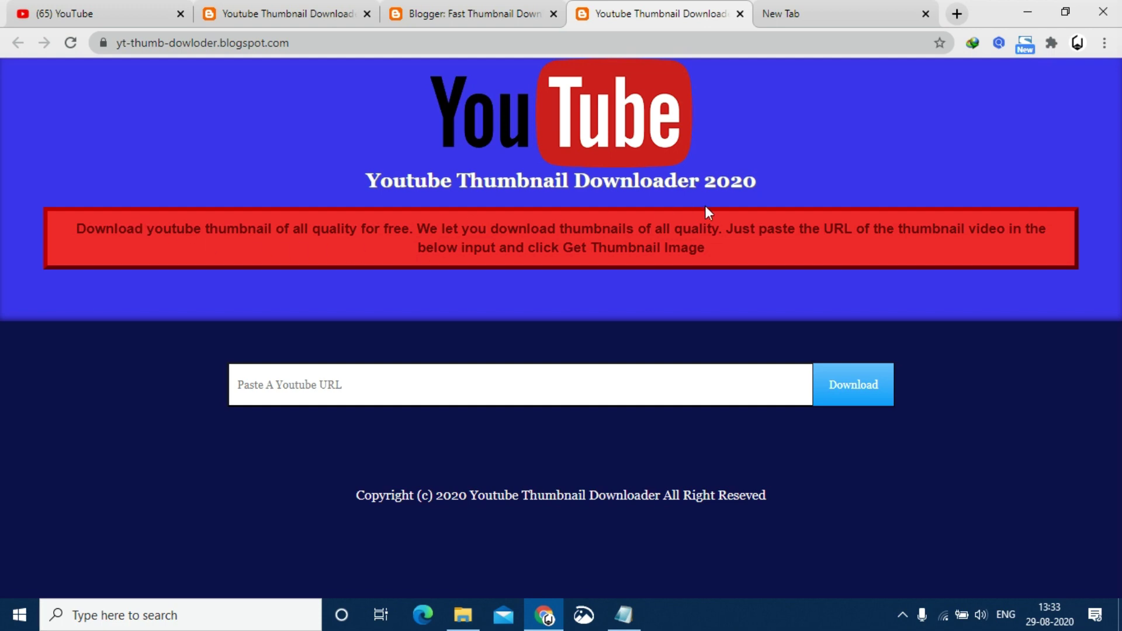
Step: Compare the description paragraph and the upper ad slot in the theme HTML with the header of the live blog
click(417, 8)
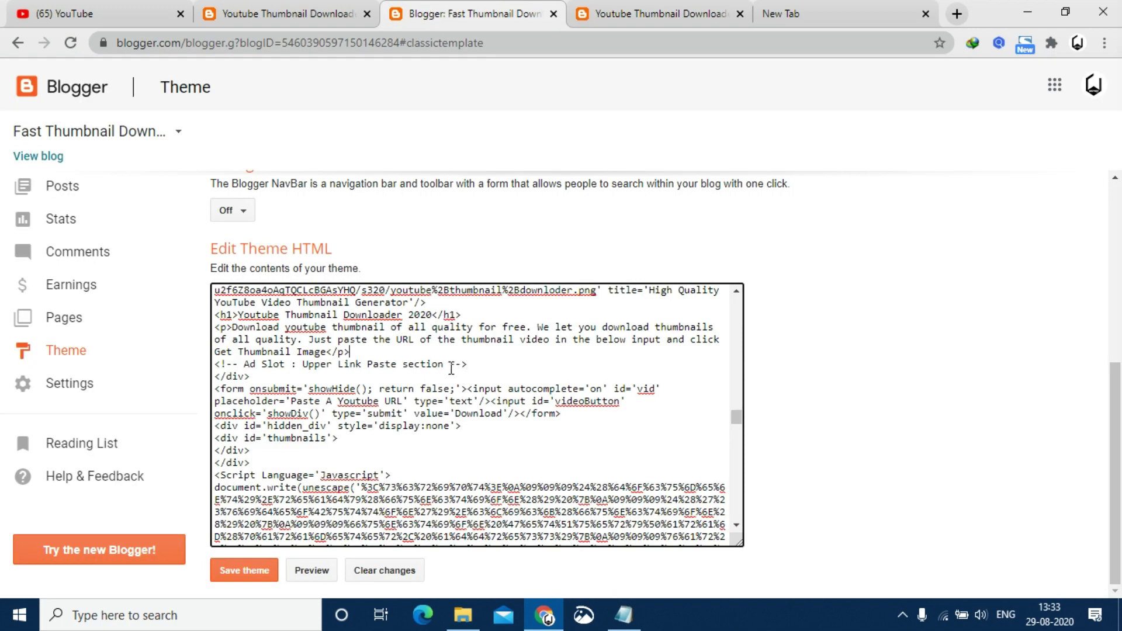
scroll(455, 371, up, 1)
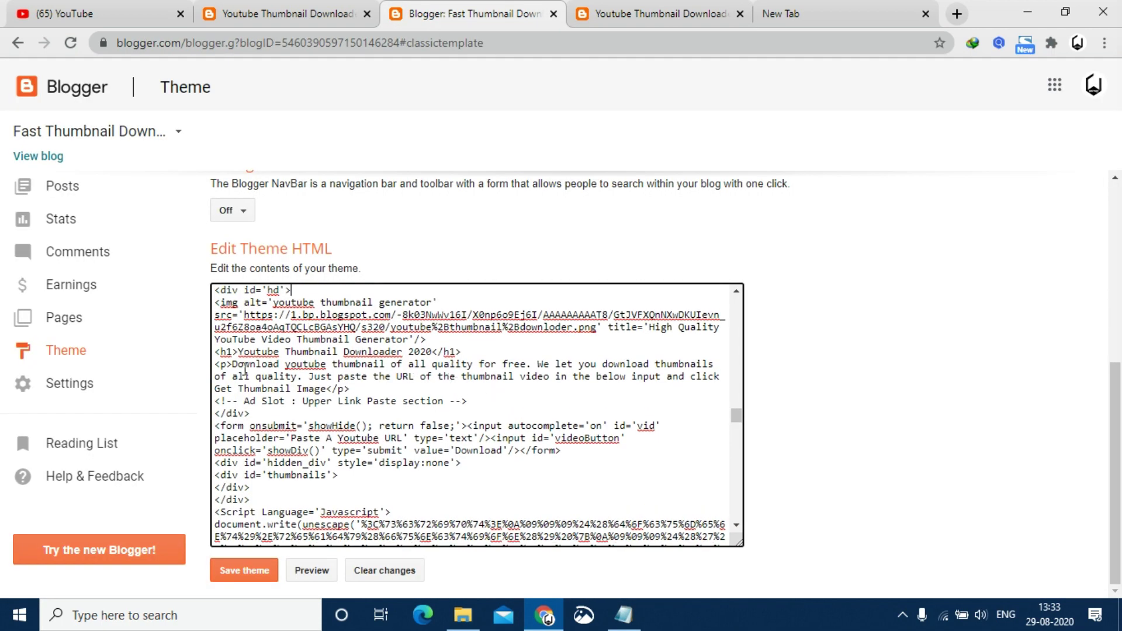
drag(233, 364, 299, 389)
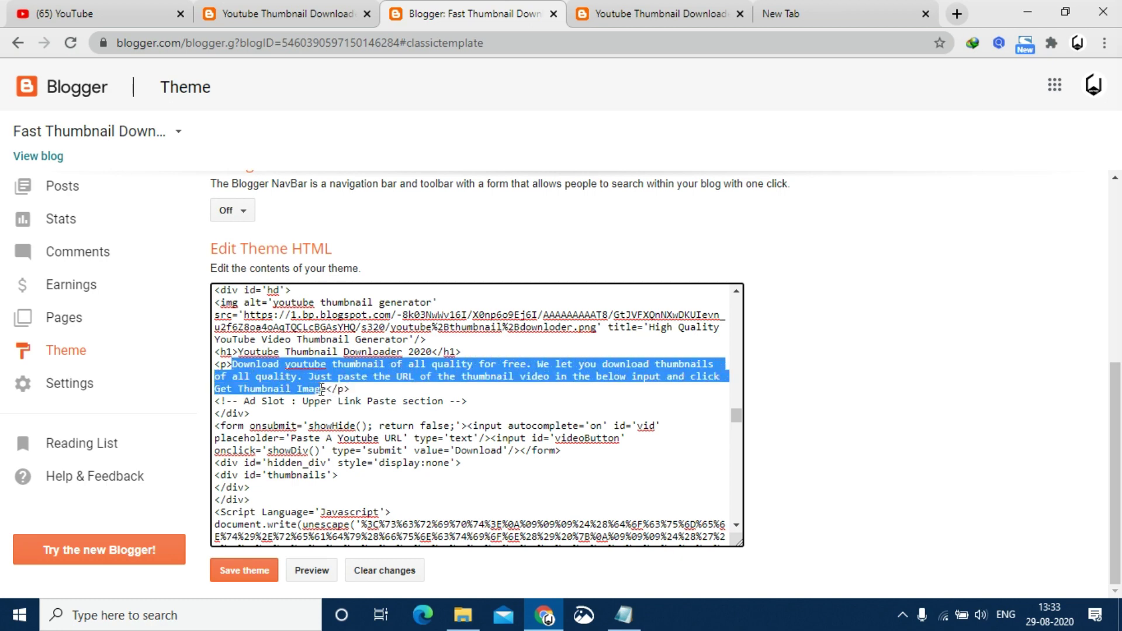
click(707, 8)
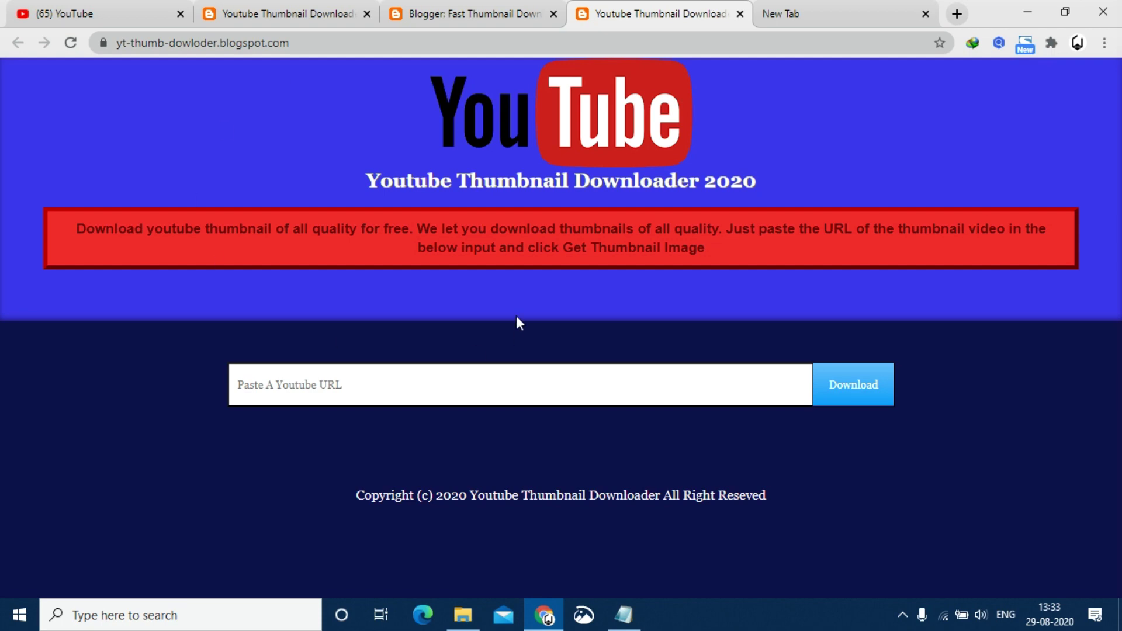
click(531, 13)
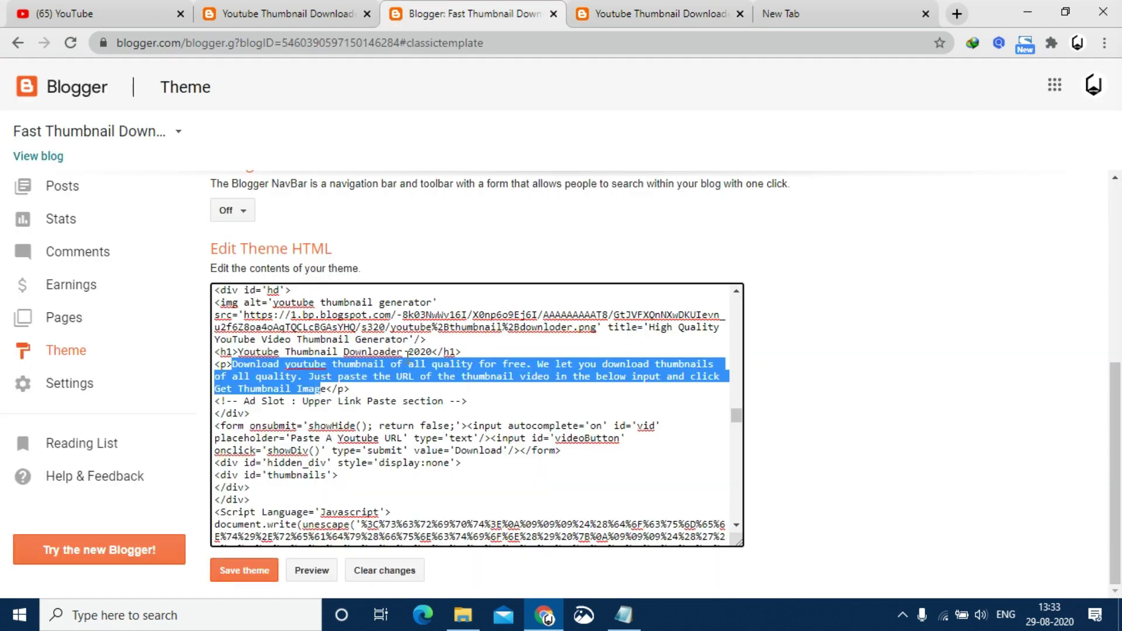
click(655, 13)
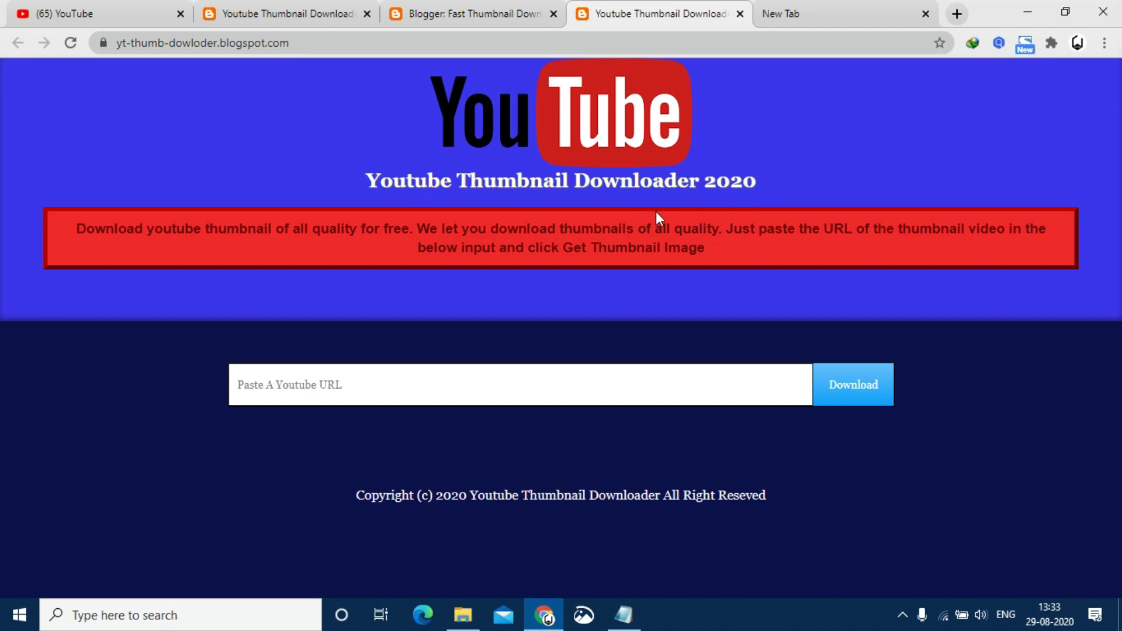
click(471, 13)
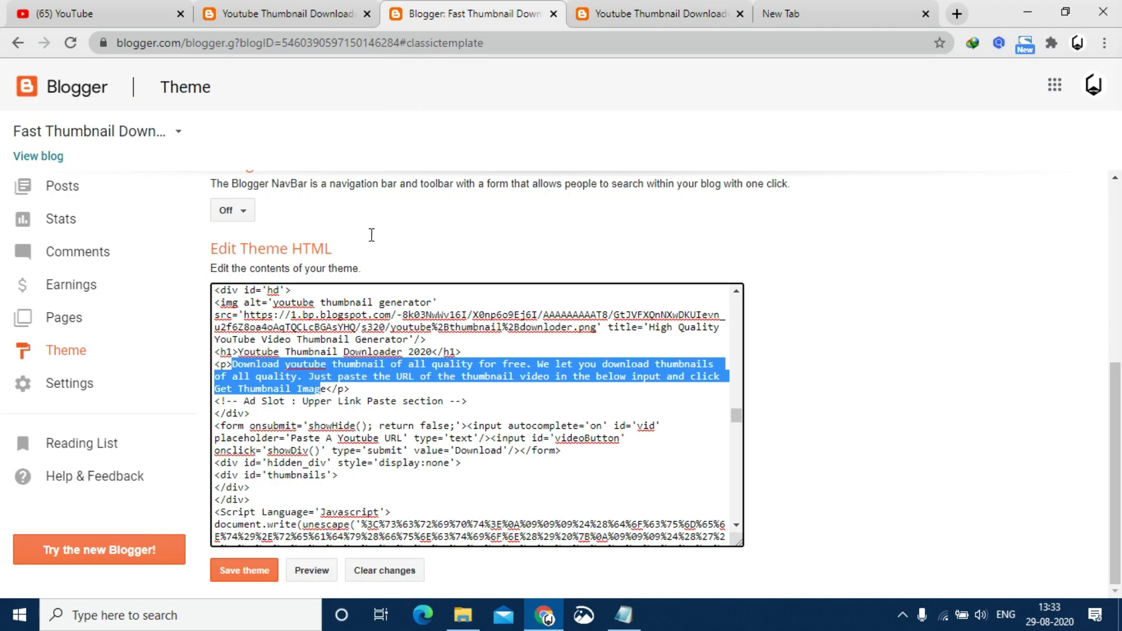
Step: Remove "2020" from the h1 heading so it reads "Youtube Thumbnail Downloader", and save the theme
drag(237, 351, 438, 351)
click(564, 344)
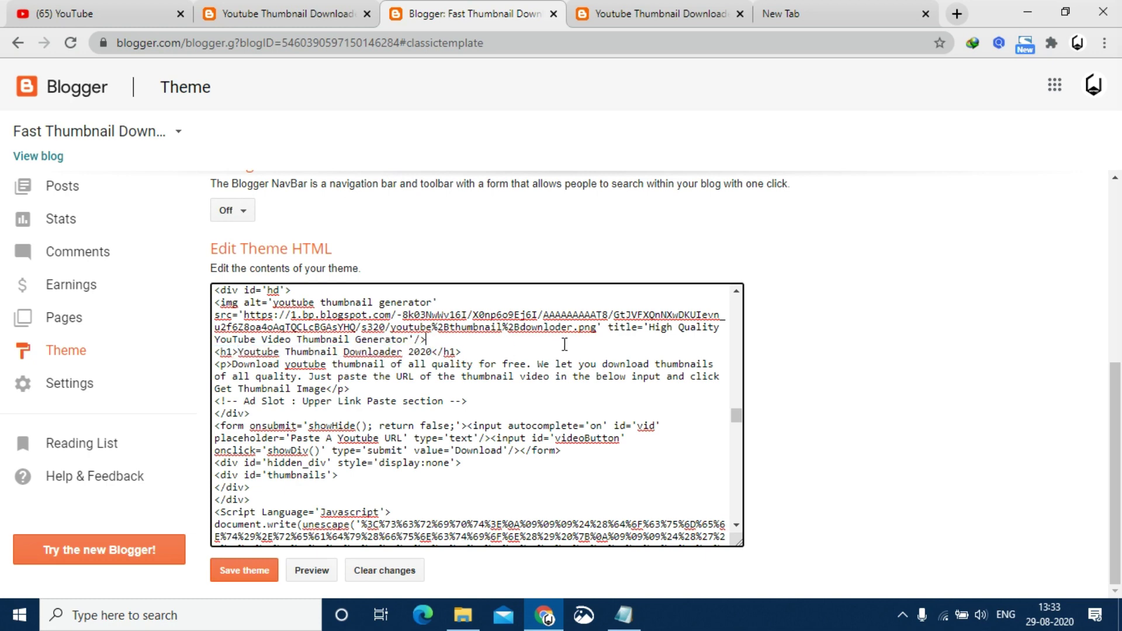
drag(433, 350, 409, 351)
key(BackSpace)
key(BackSpace)
click(250, 572)
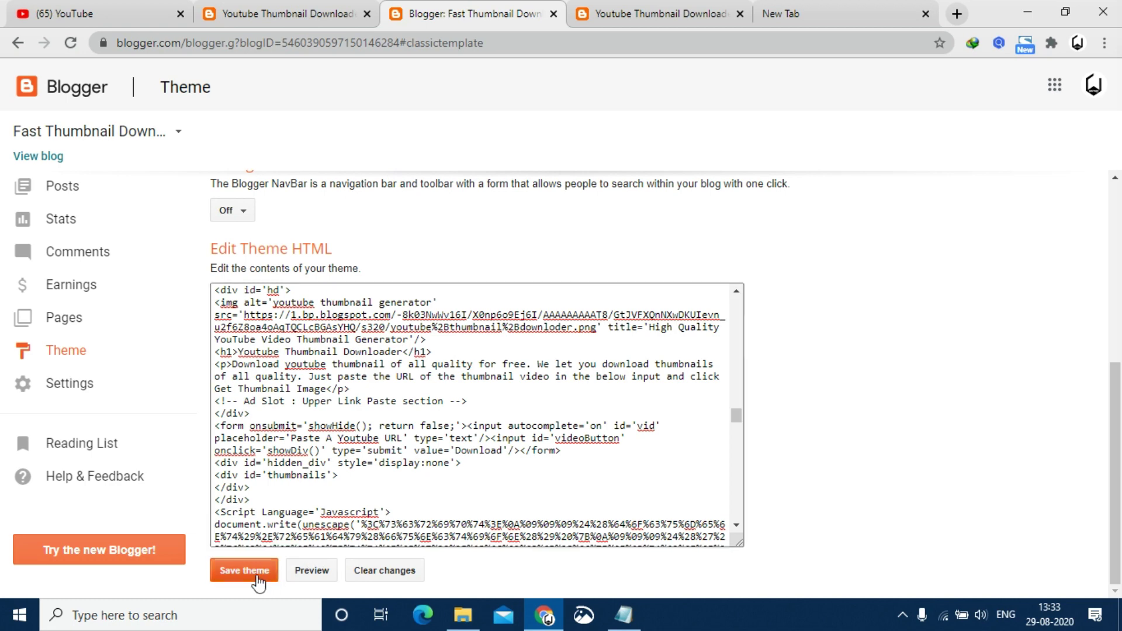
Step: Reload the live blog, check its page heading and return to the theme HTML
click(643, 9)
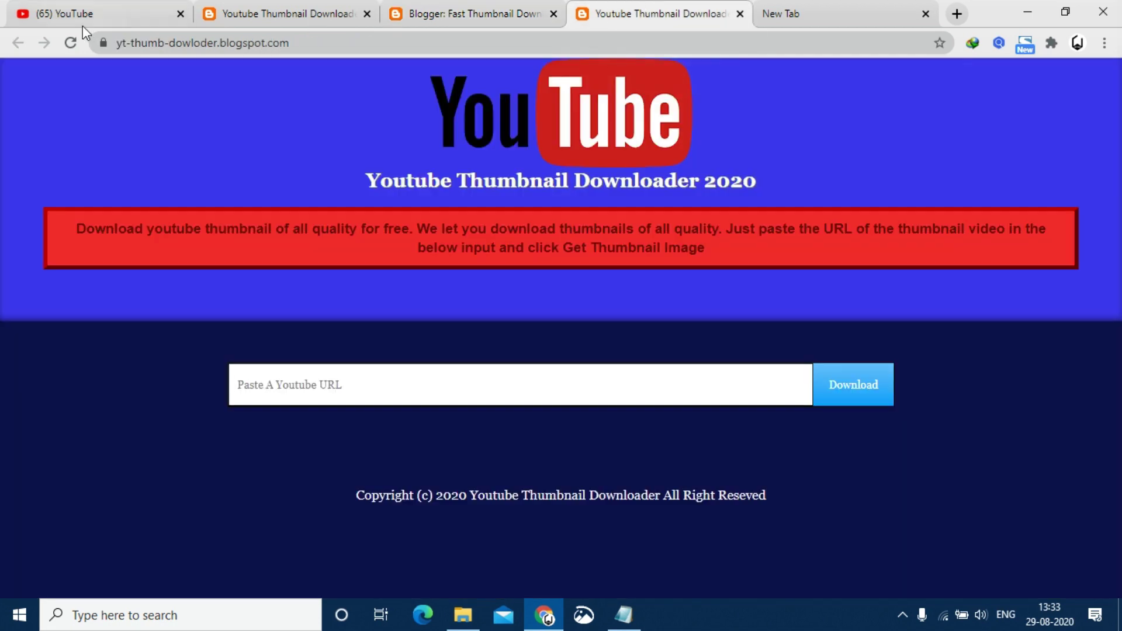
click(65, 38)
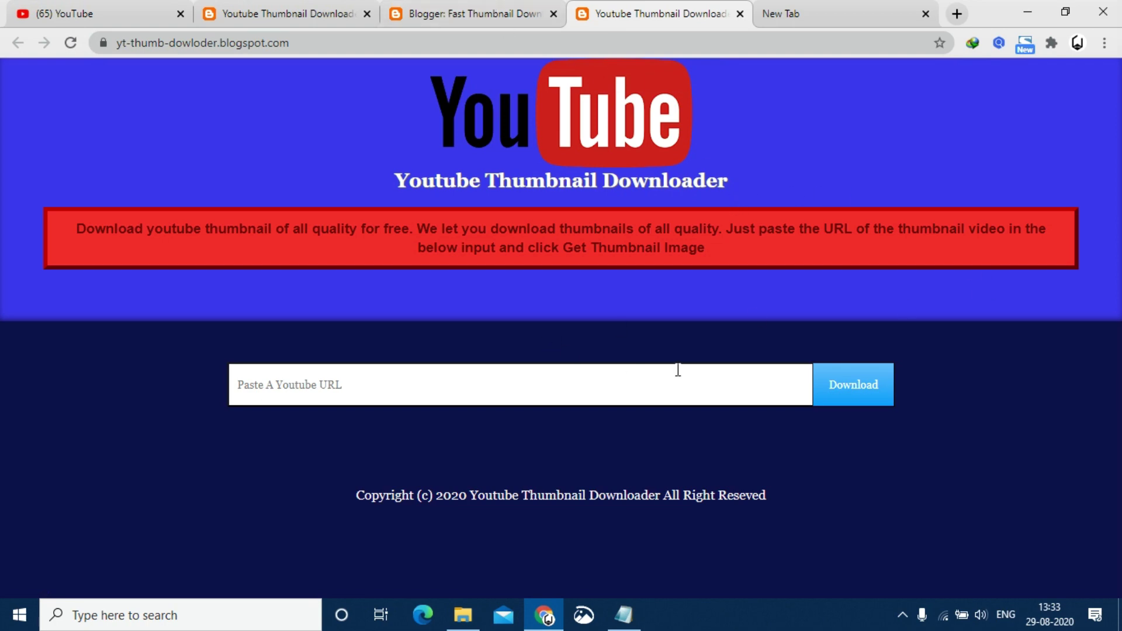
click(430, 13)
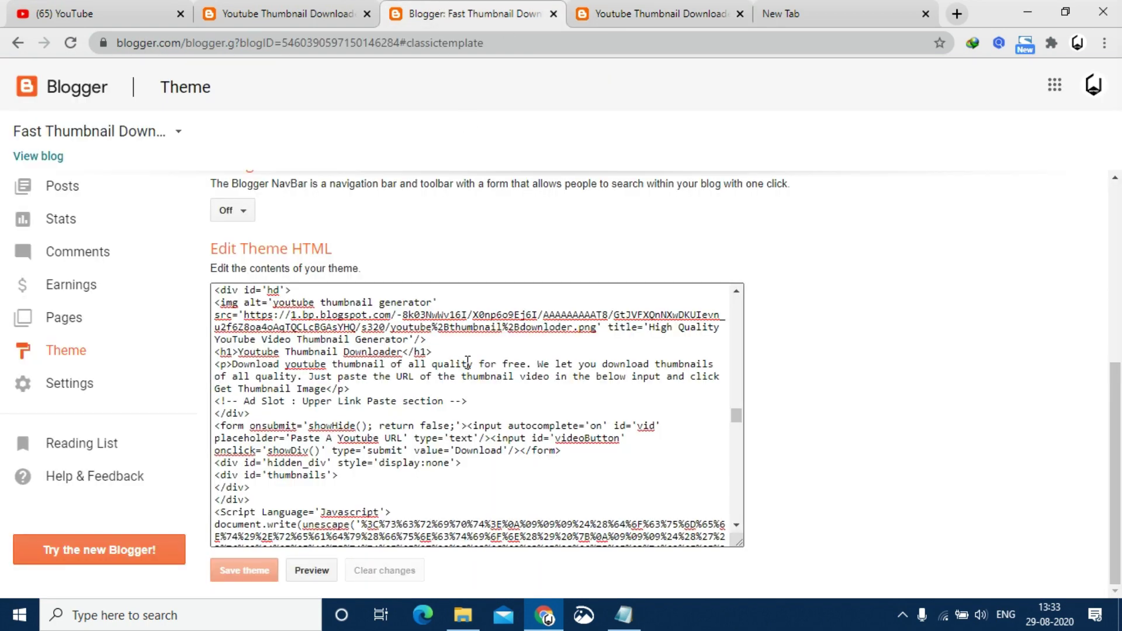
Step: Copy the link address of the "Shikwa Nahi" video from the YouTube home page
scroll(468, 349, up, 5)
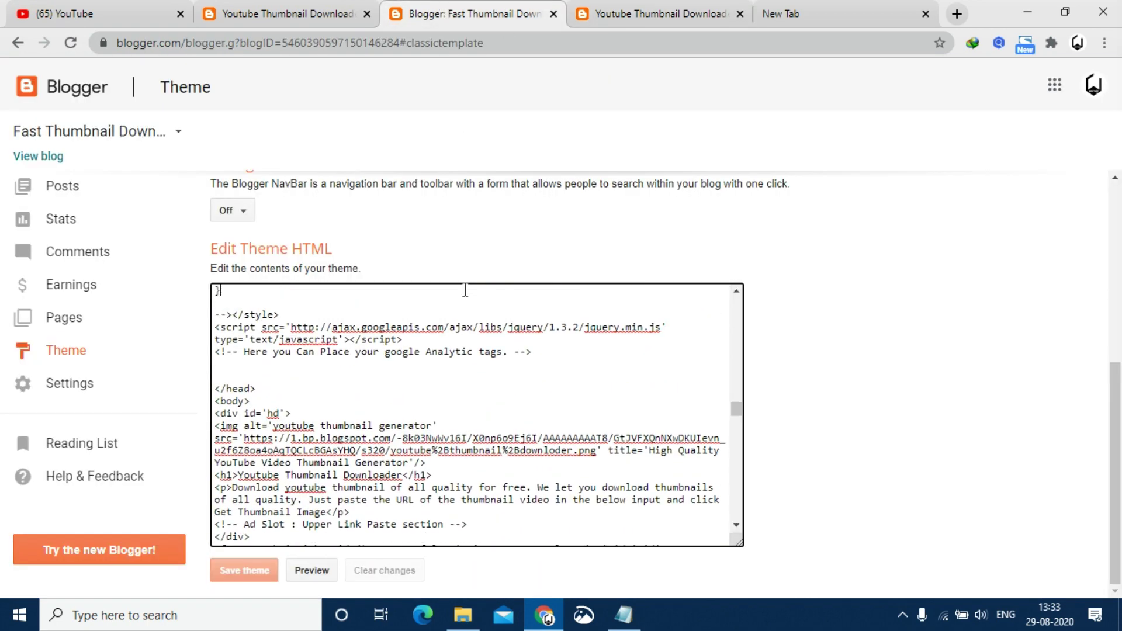
click(660, 12)
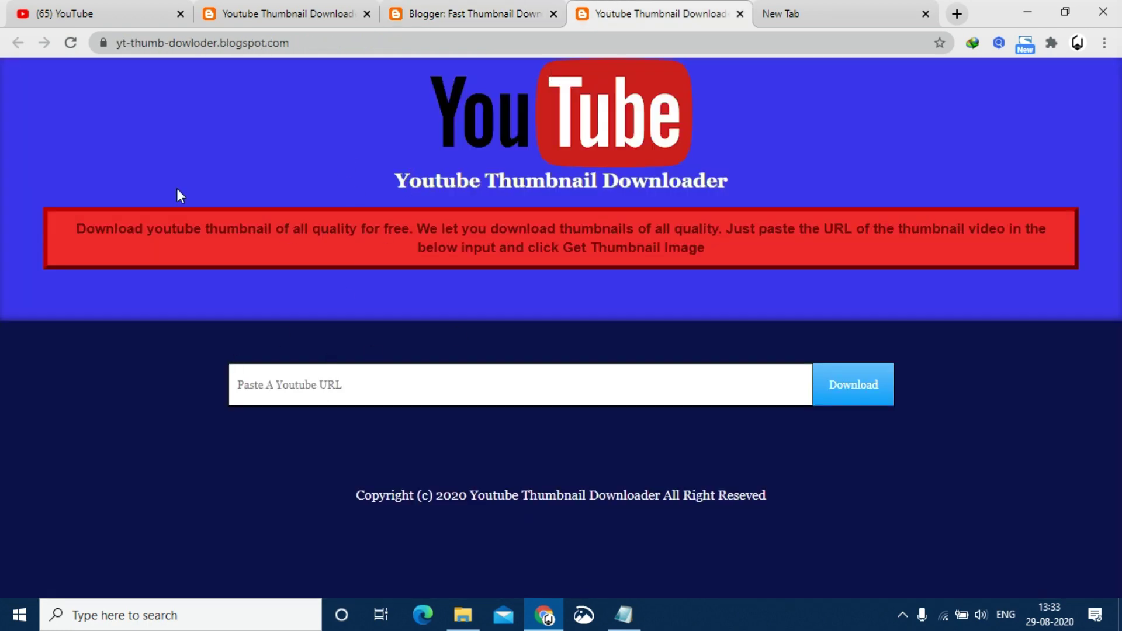
click(18, 13)
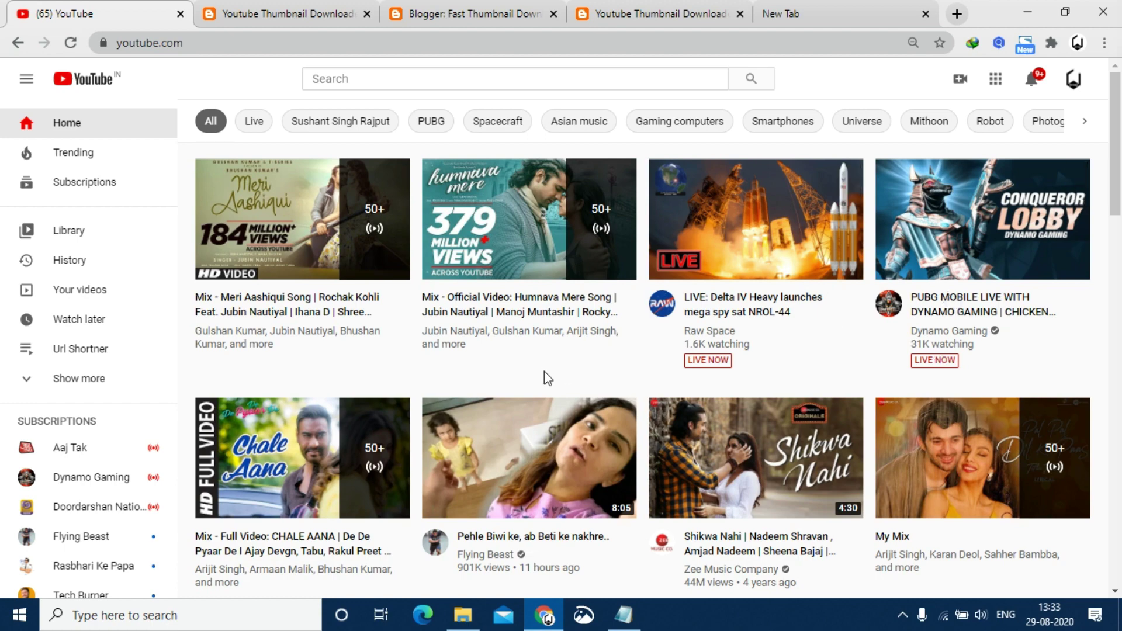
right_click(276, 540)
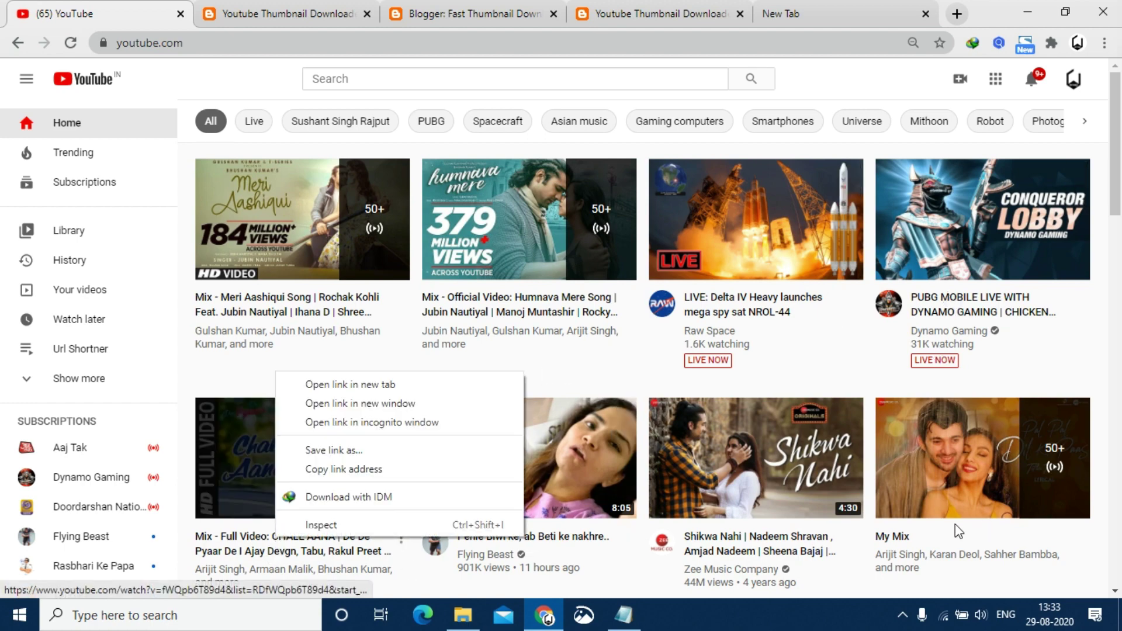
right_click(719, 546)
click(760, 476)
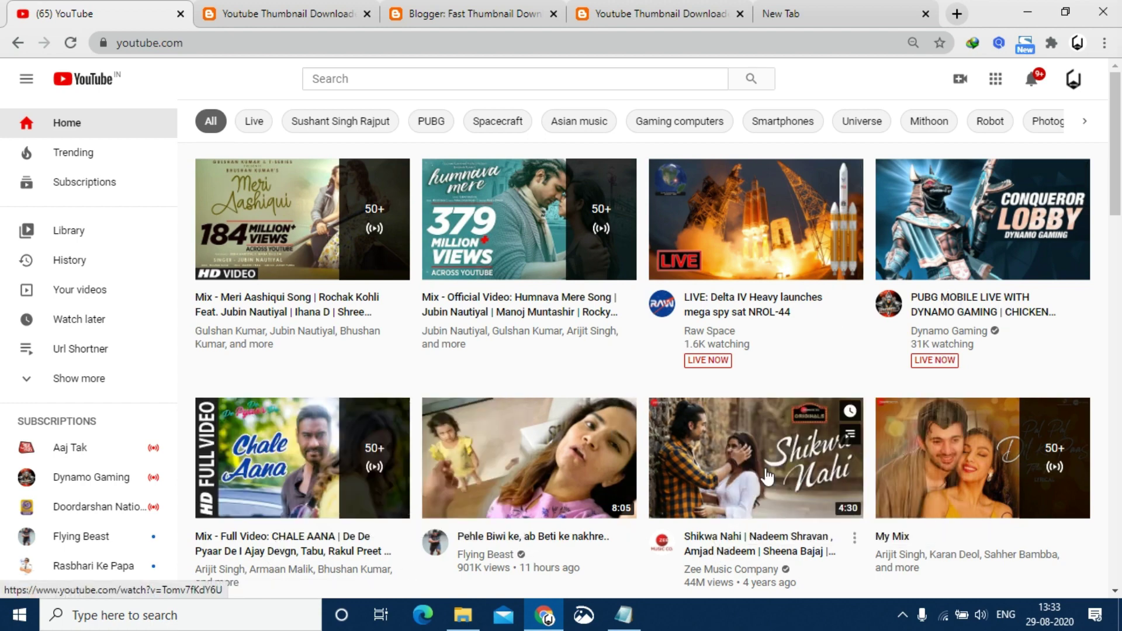
Step: Paste the copied video link into the live blog's YouTube URL field and generate its thumbnails
click(436, 7)
click(631, 12)
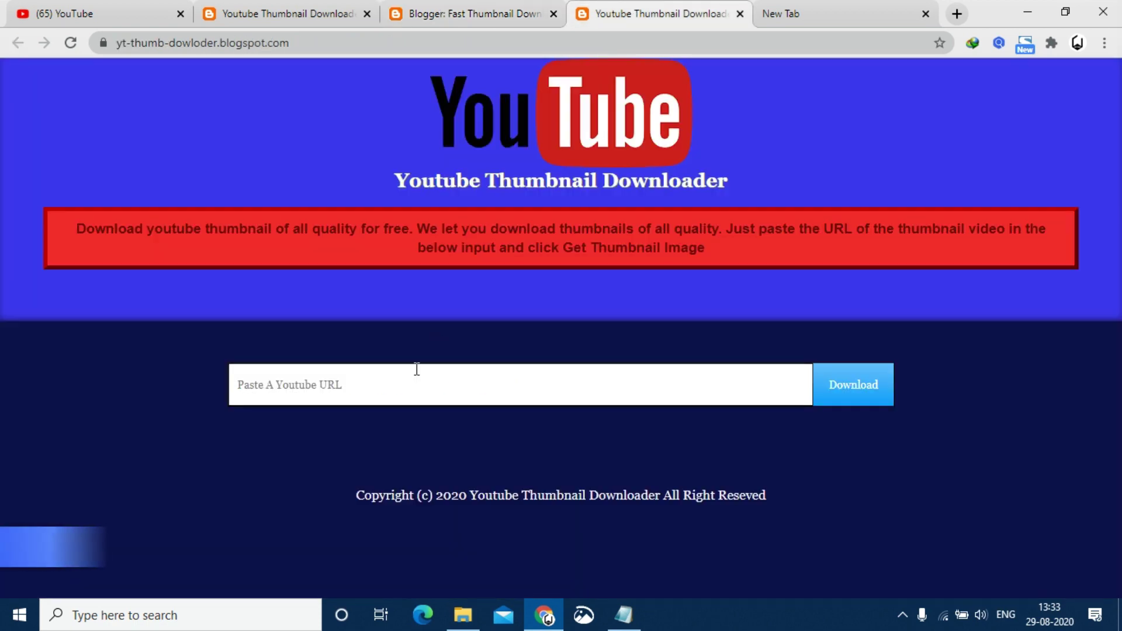
click(414, 379)
right_click(413, 381)
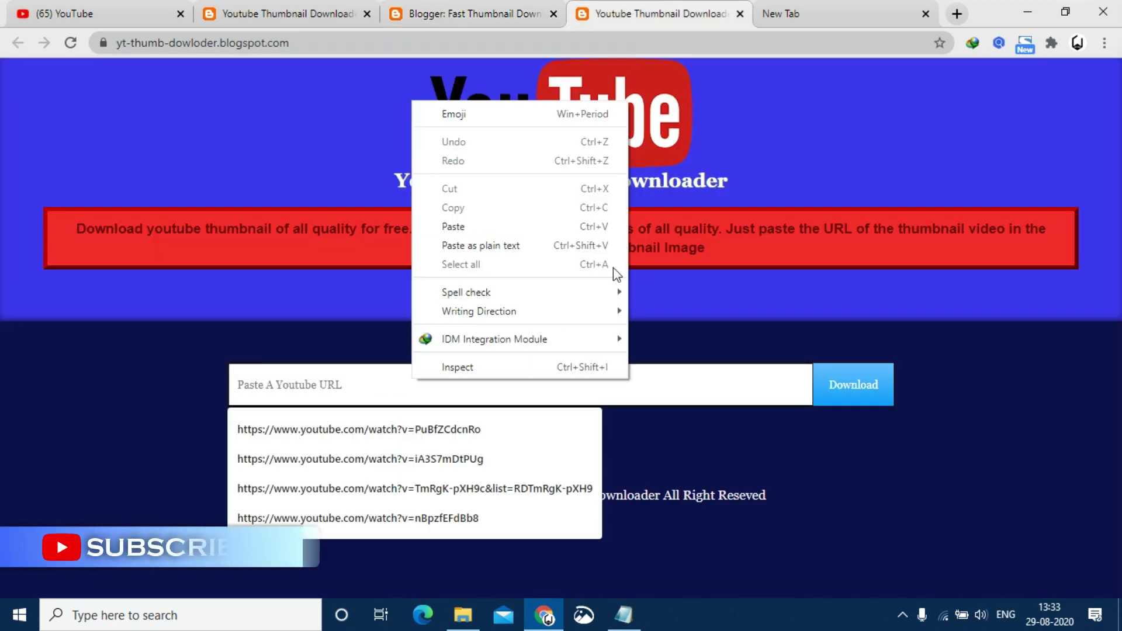
click(462, 226)
click(822, 395)
Step: Examine the generated thumbnails in all qualities and the saving options for the high definition image
scroll(862, 405, down, 5)
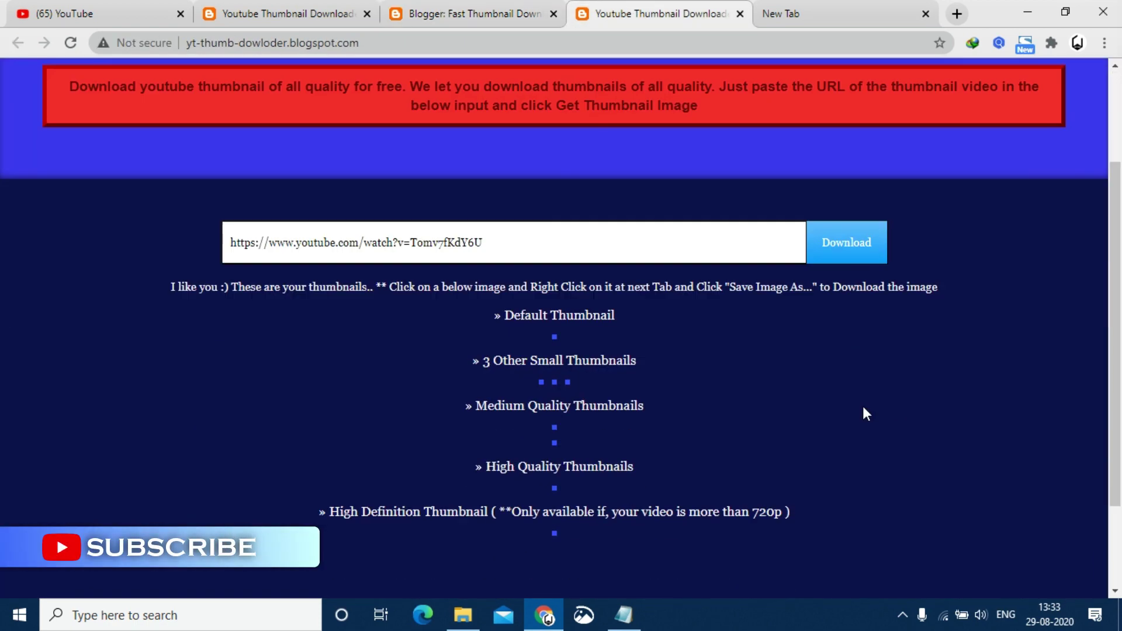
scroll(857, 368, down, 14)
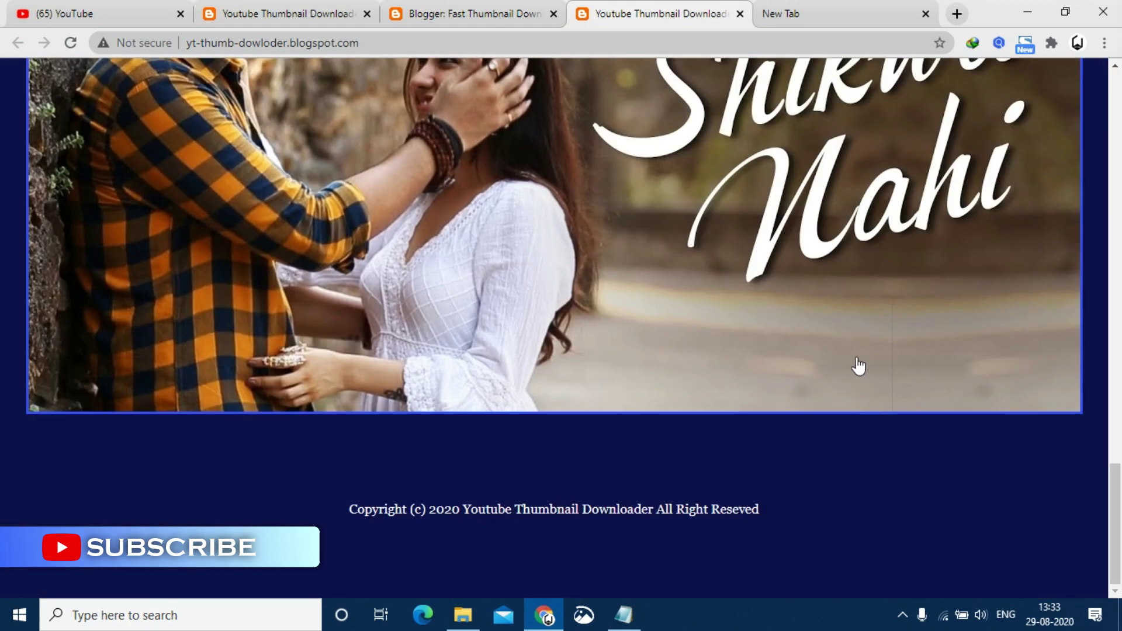
scroll(859, 363, up, 18)
scroll(854, 367, down, 18)
right_click(632, 202)
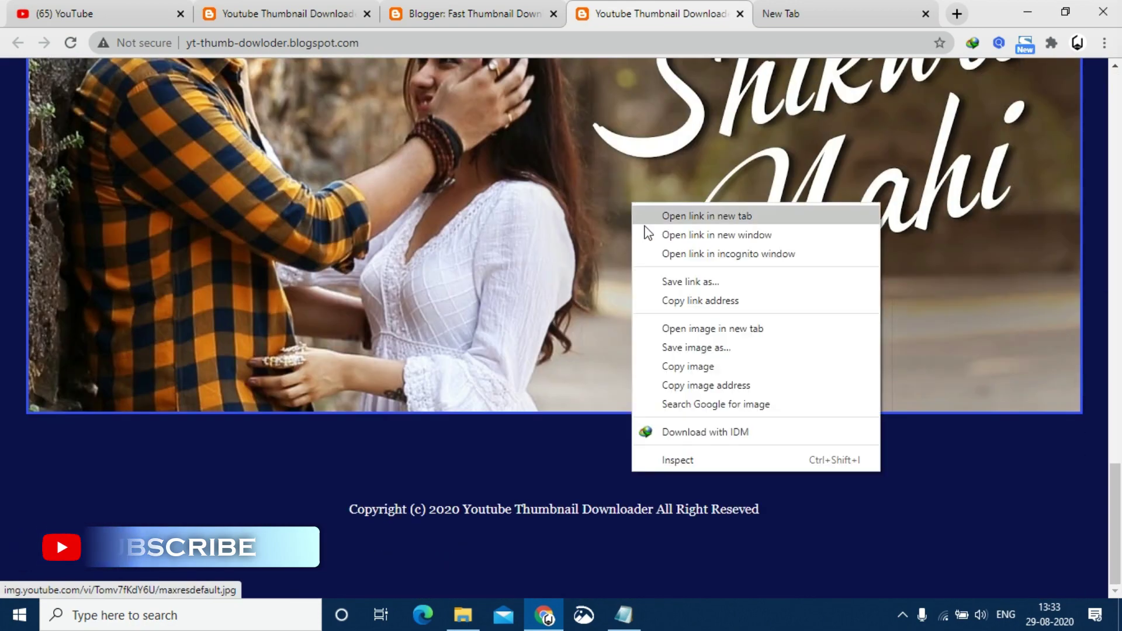
click(977, 428)
scroll(917, 375, up, 18)
Step: Return to the Blogger theme HTML and review its title and meta tags
click(521, 9)
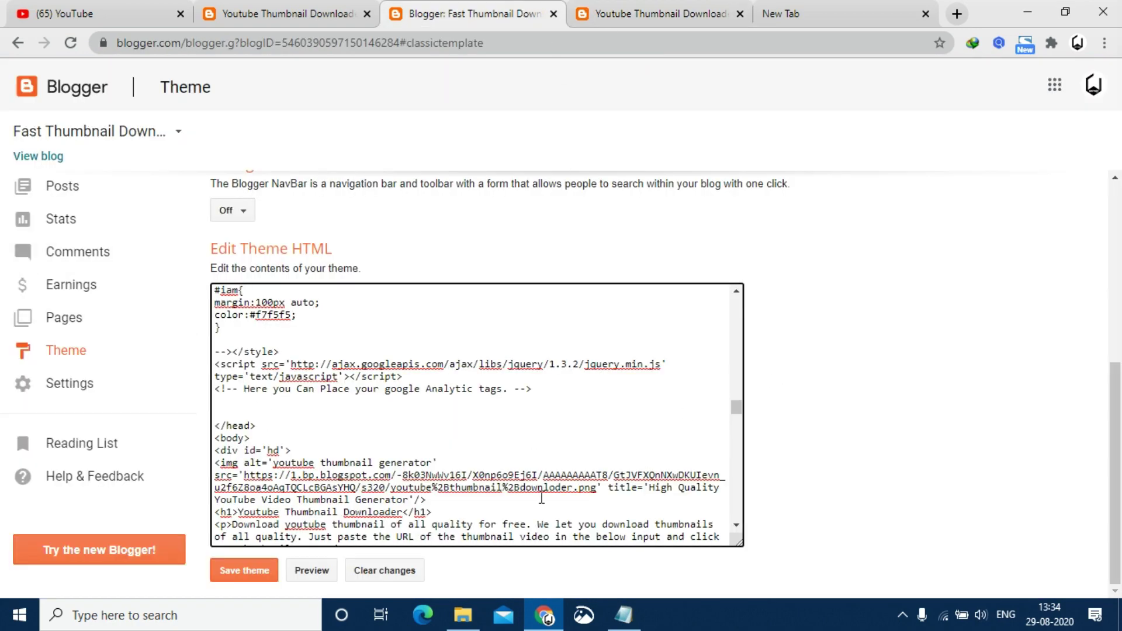
scroll(269, 409, up, 10)
scroll(379, 412, up, 10)
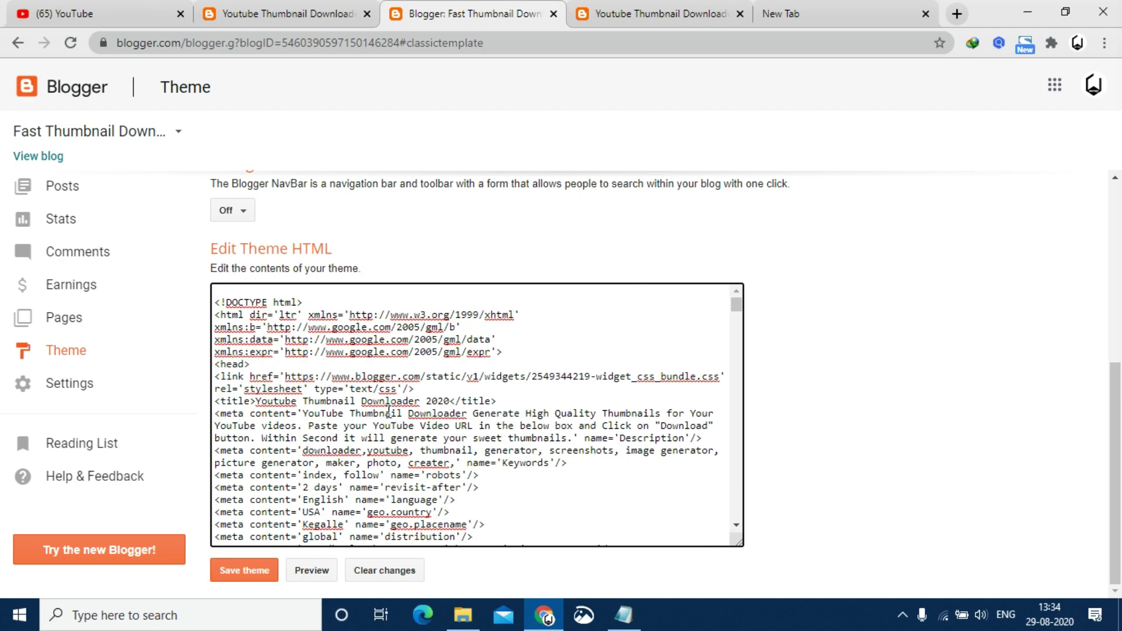
scroll(933, 334, up, 6)
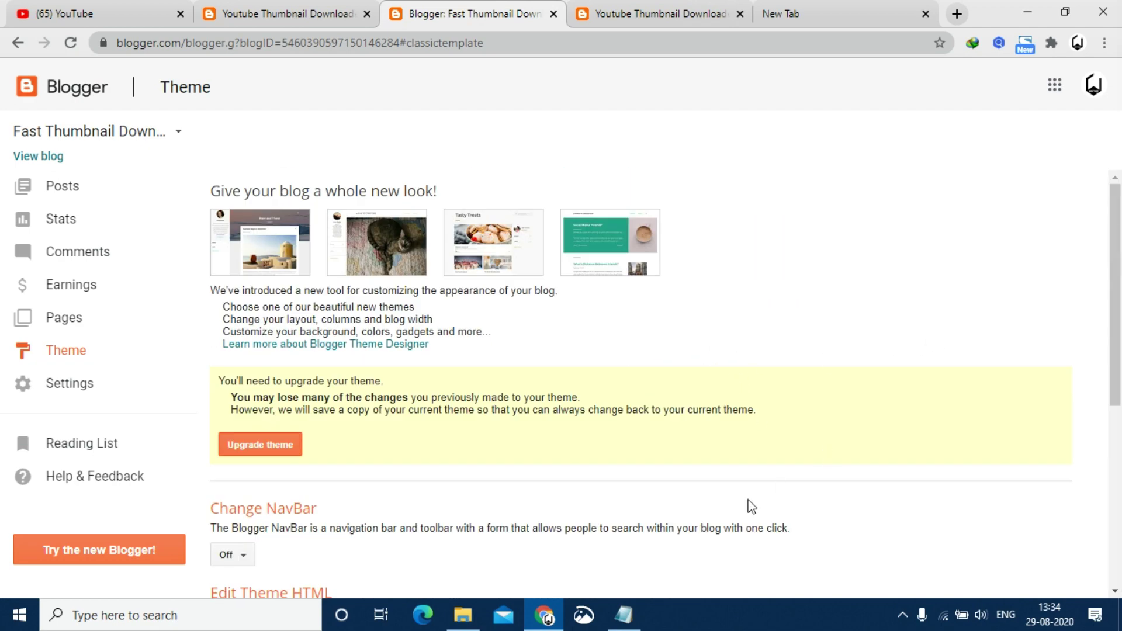
Step: Look through the blog's posts, overview stats, basic settings and theme pages in Blogger
click(66, 193)
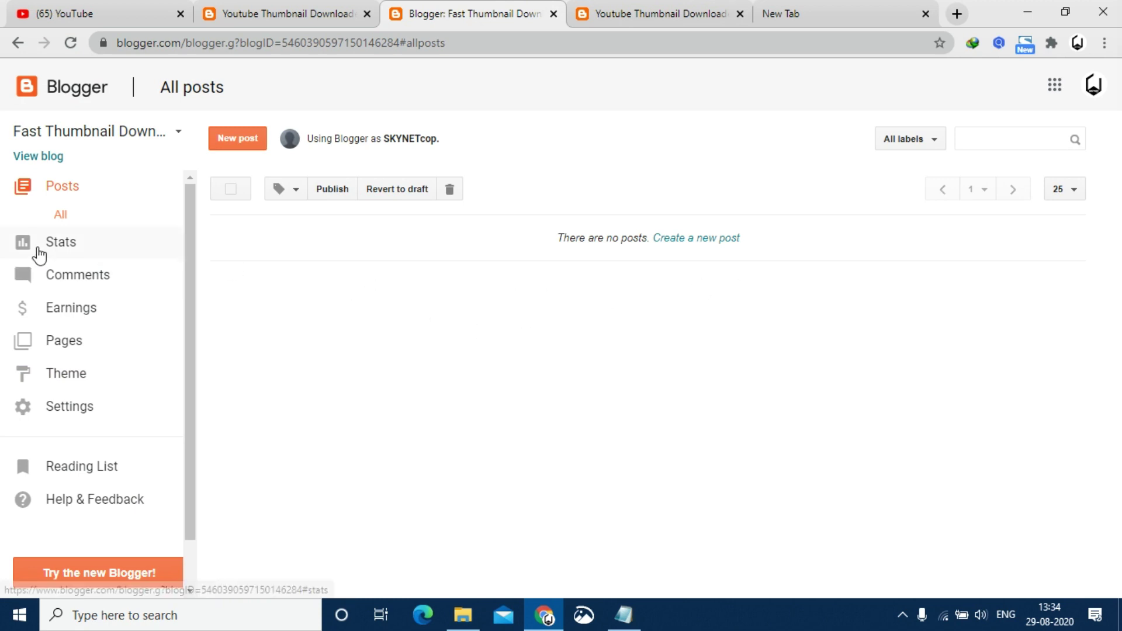
click(37, 246)
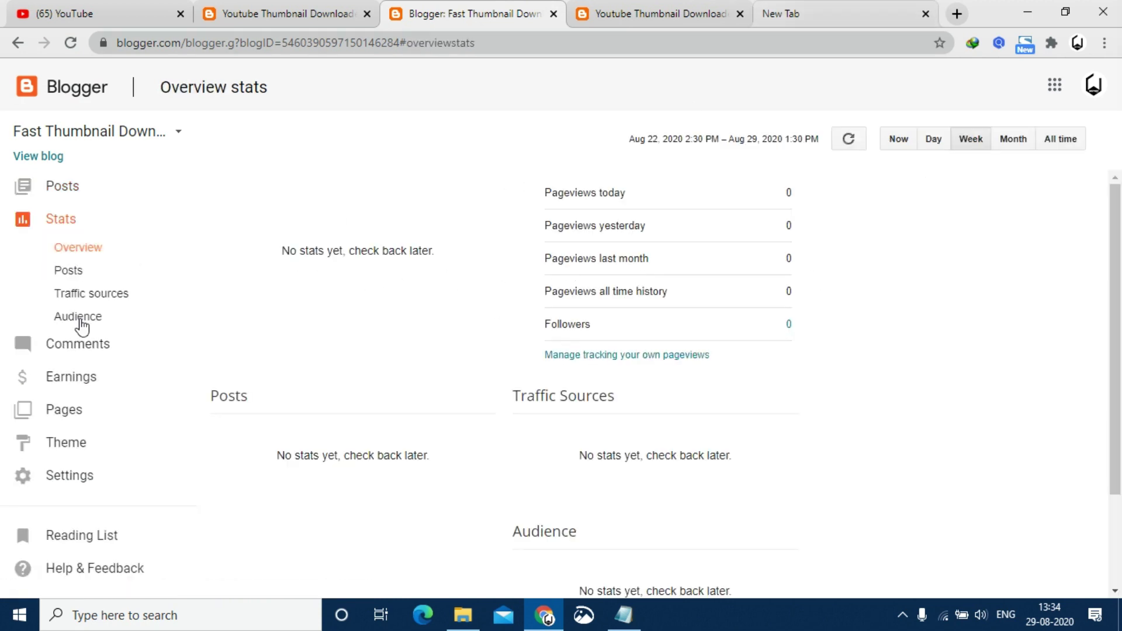
click(58, 476)
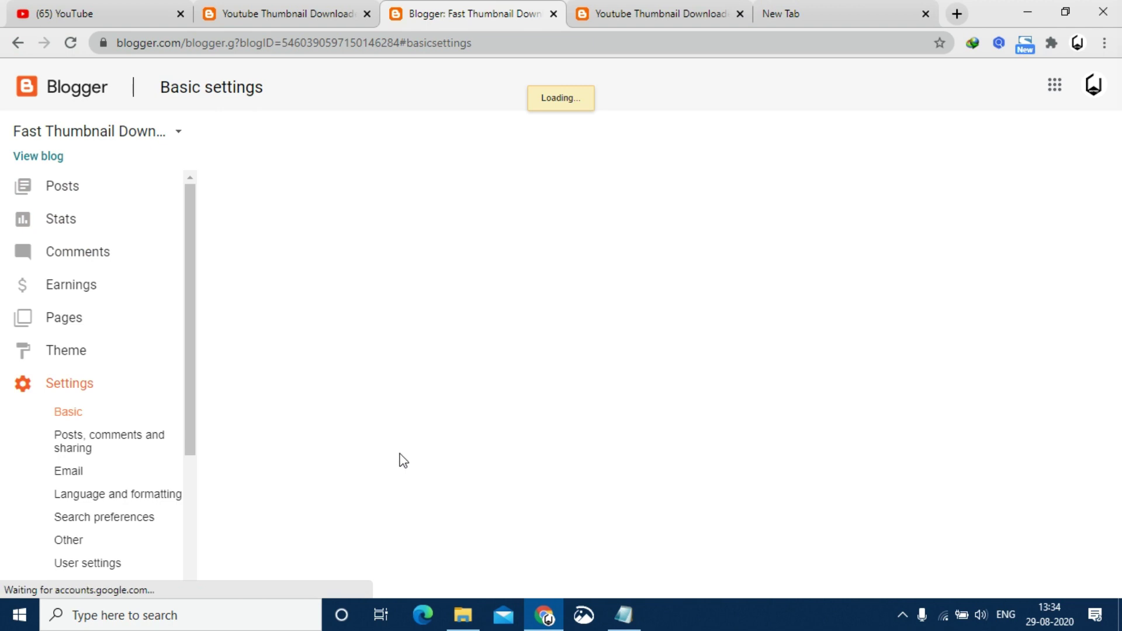
scroll(160, 488, down, 3)
scroll(137, 380, up, 3)
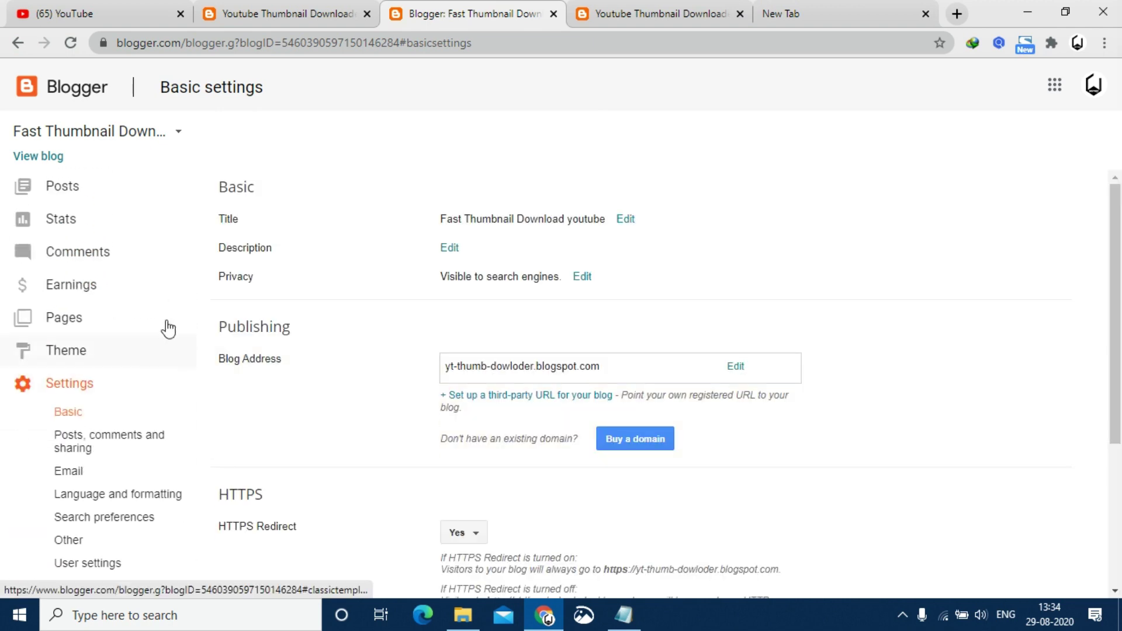
click(55, 187)
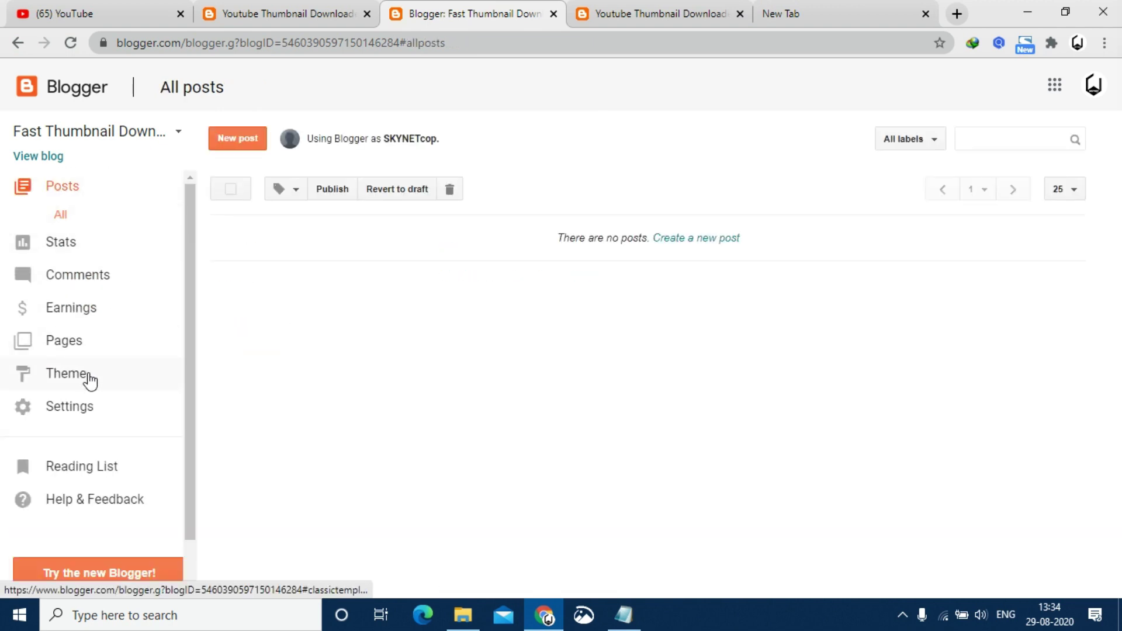
click(88, 376)
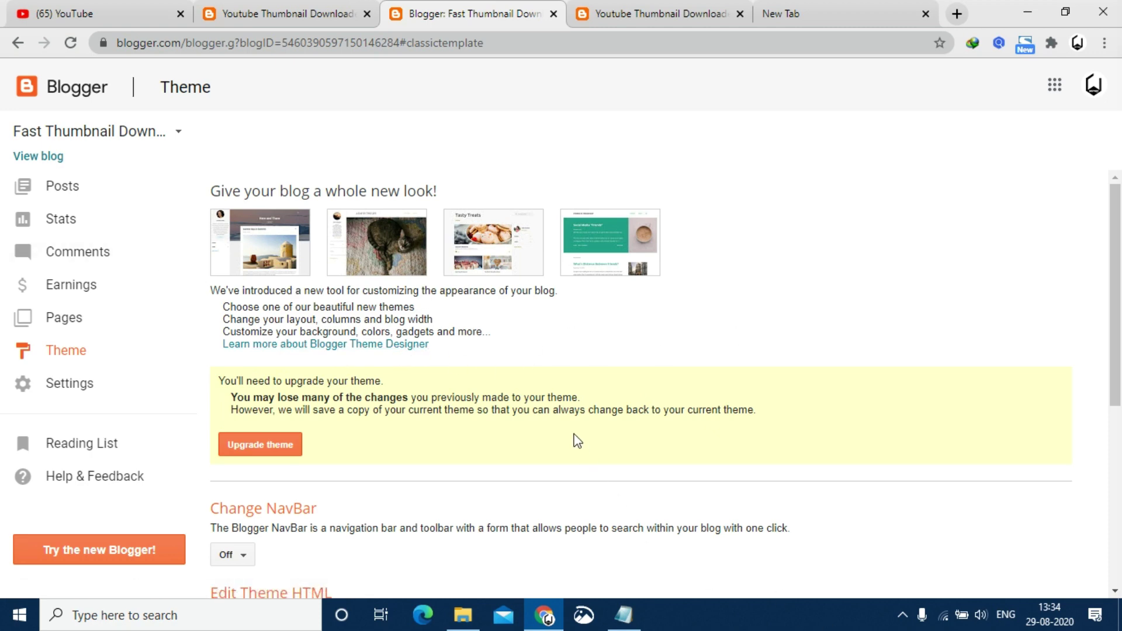
click(101, 198)
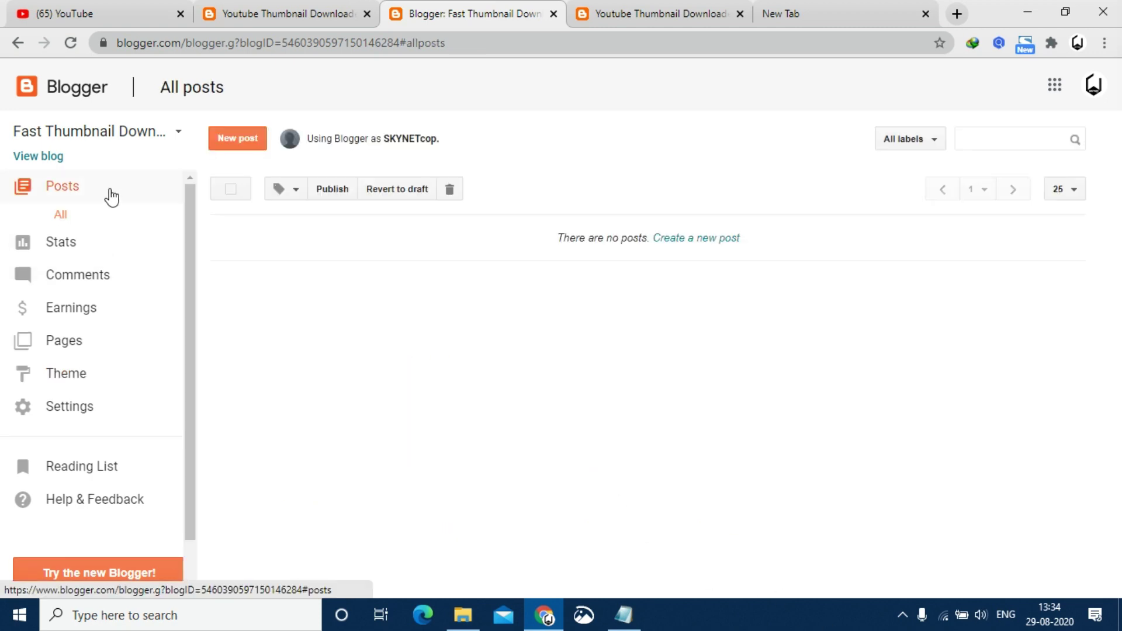
Step: Review the live blog's header, URL field and generated thumbnails once more
click(597, 14)
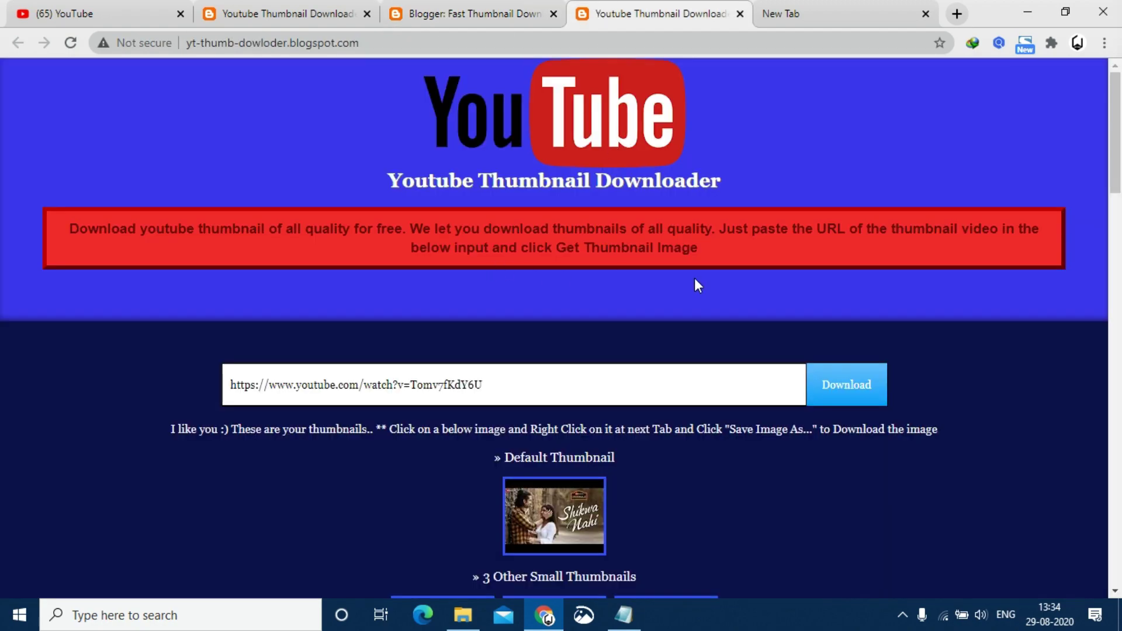
scroll(1081, 467, down, 12)
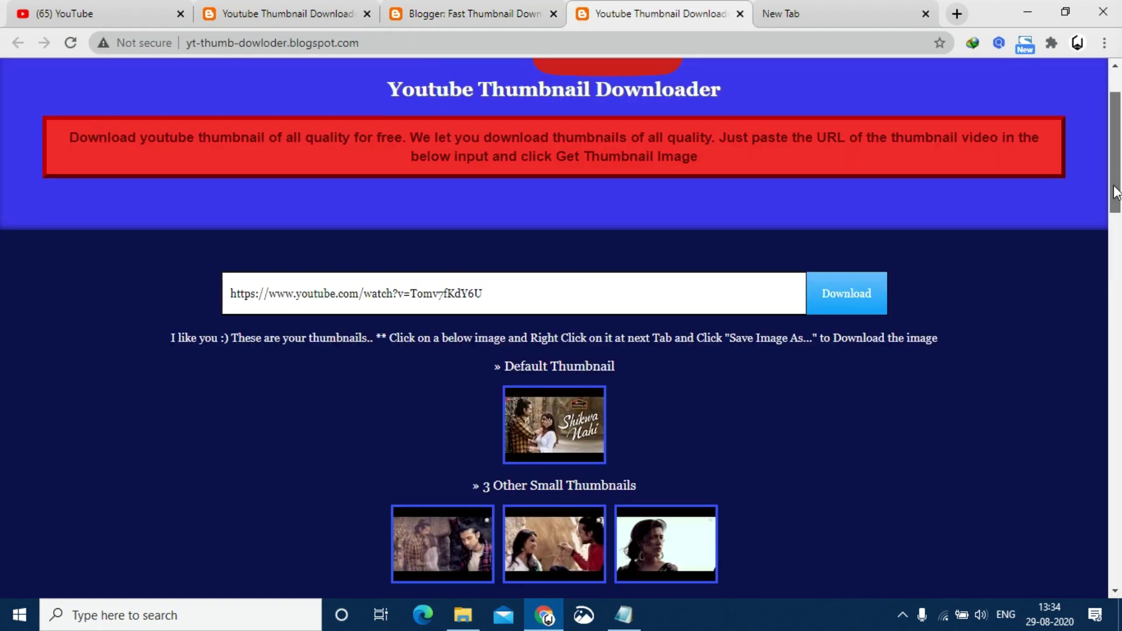
scroll(1091, 449, up, 12)
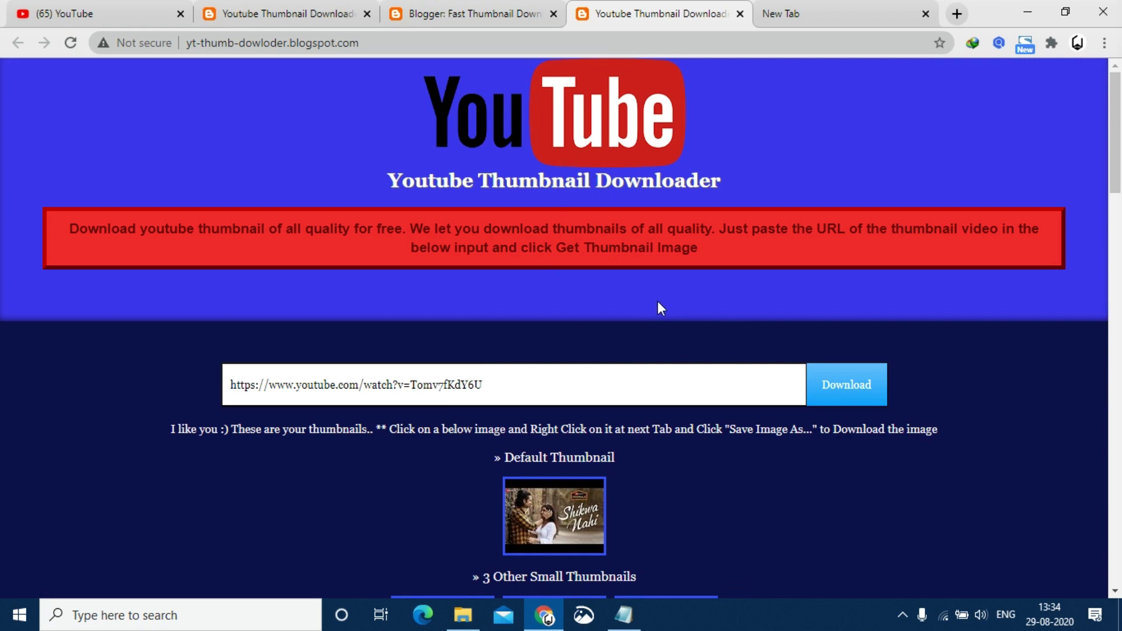
Step: Close the script in Notepad and select the YouTube thumbnail Downloder Script ZIP archive in the Blogger Templates folder
click(1027, 12)
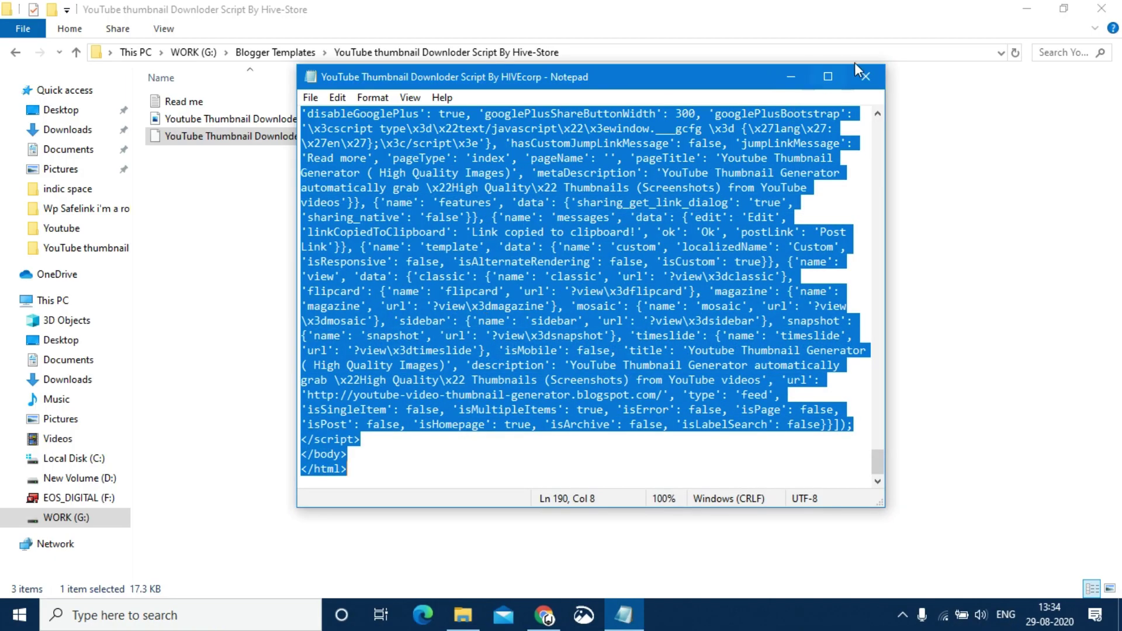
click(861, 76)
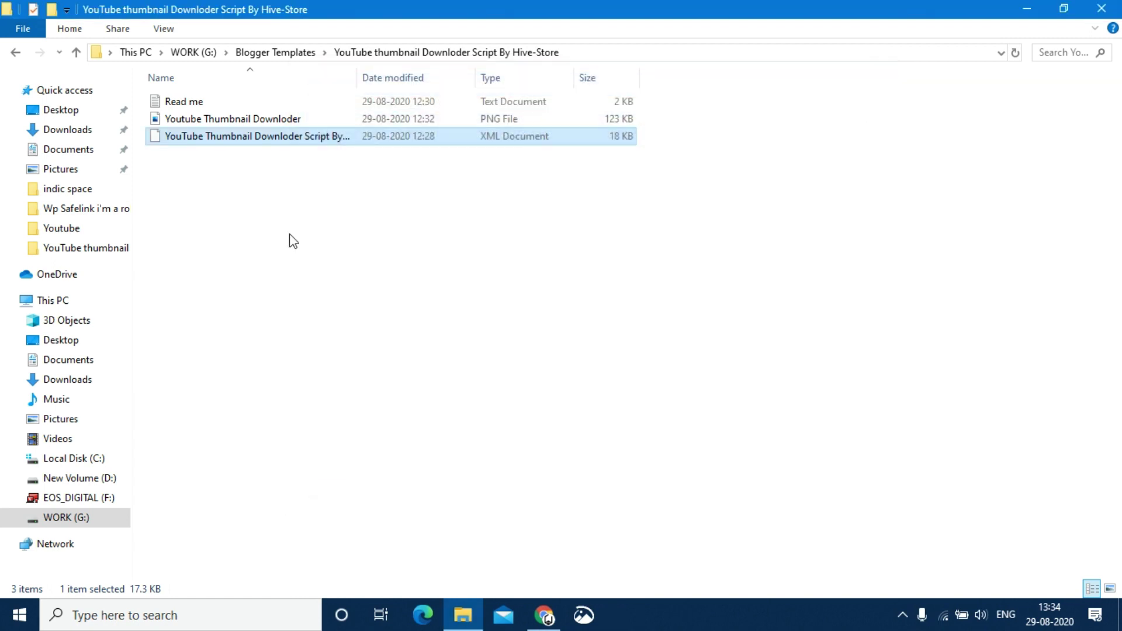
click(76, 52)
click(302, 292)
drag(323, 298, 284, 351)
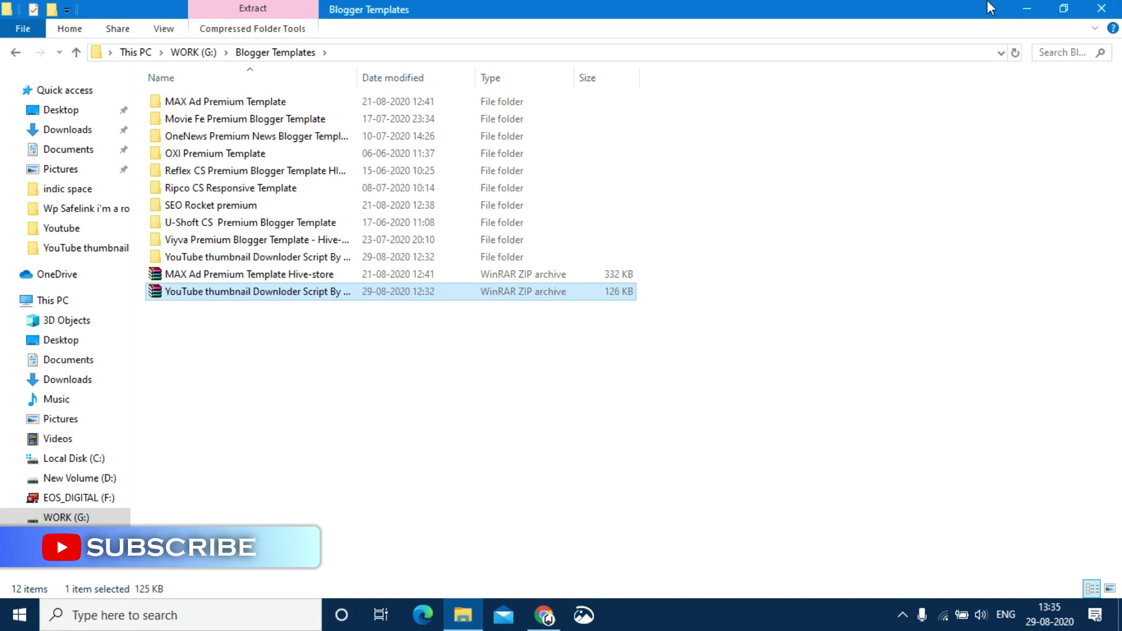
Step: Minimize the Blogger Templates folder window and refresh the desktop
click(1027, 9)
right_click(622, 231)
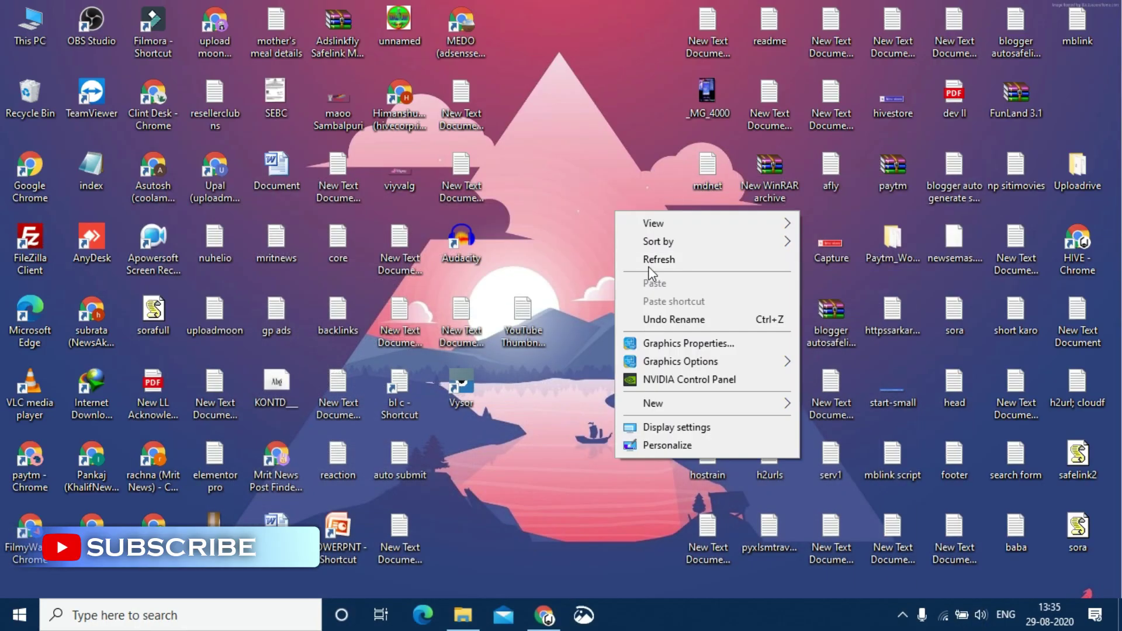
click(645, 257)
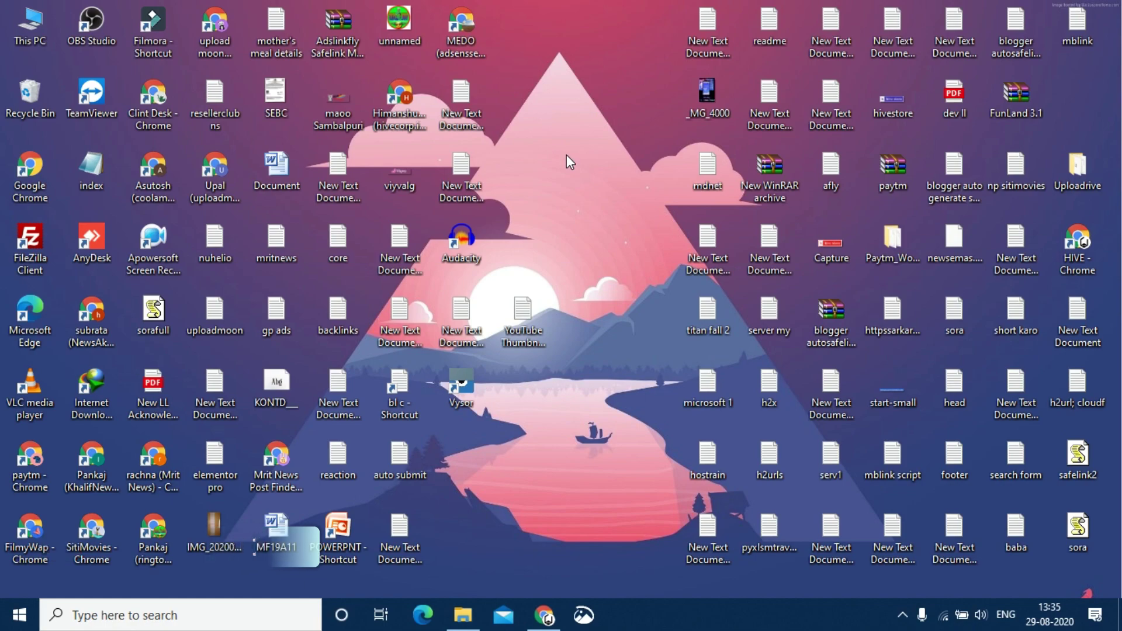